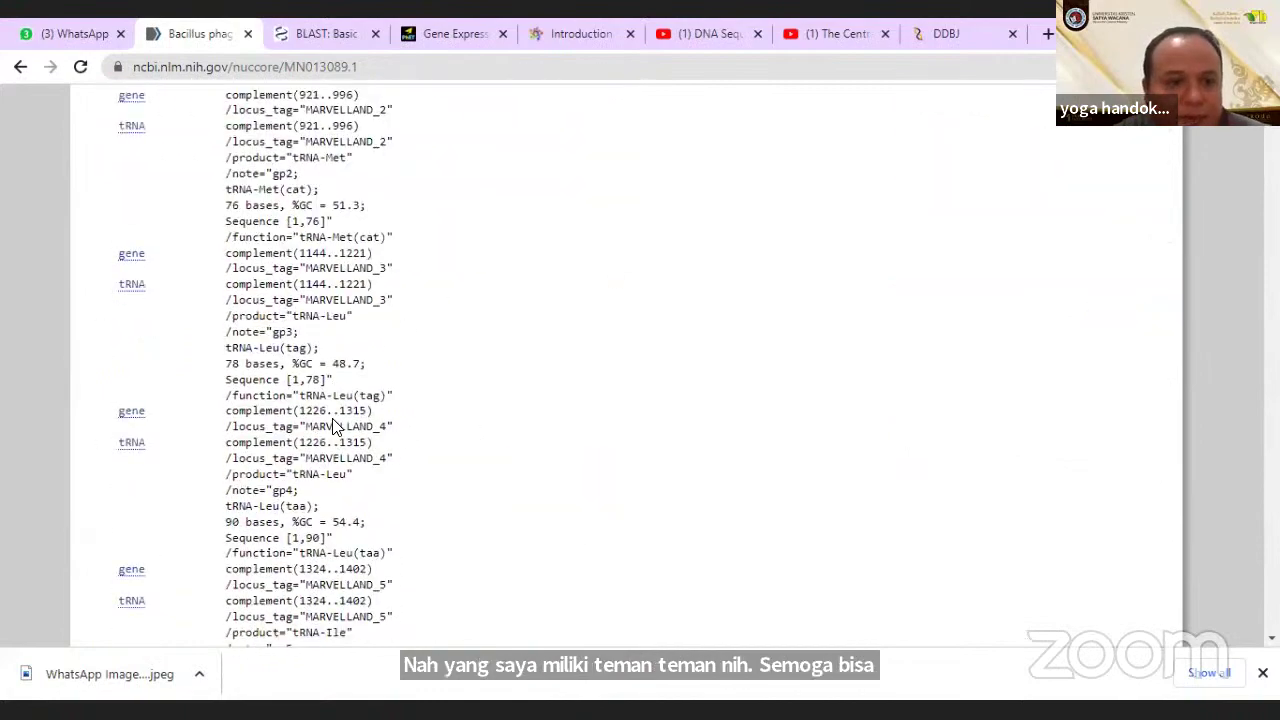
# Copy the full amino acid translation of the putative tail spike protein (gp1) from the MarvelLand phage record.
pyautogui.scroll(3, 334, 423)
pyautogui.scroll(1, 334, 420)
pyautogui.scroll(3, 333, 418)
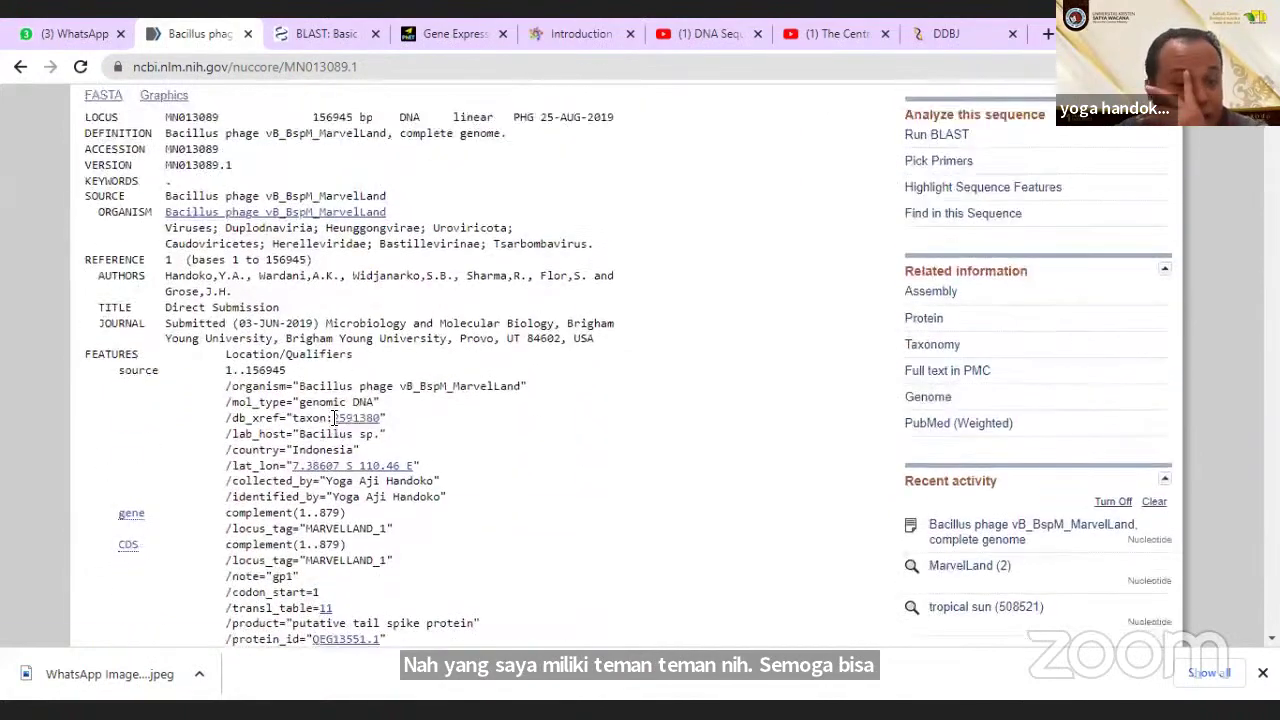
pyautogui.scroll(-2, 334, 432)
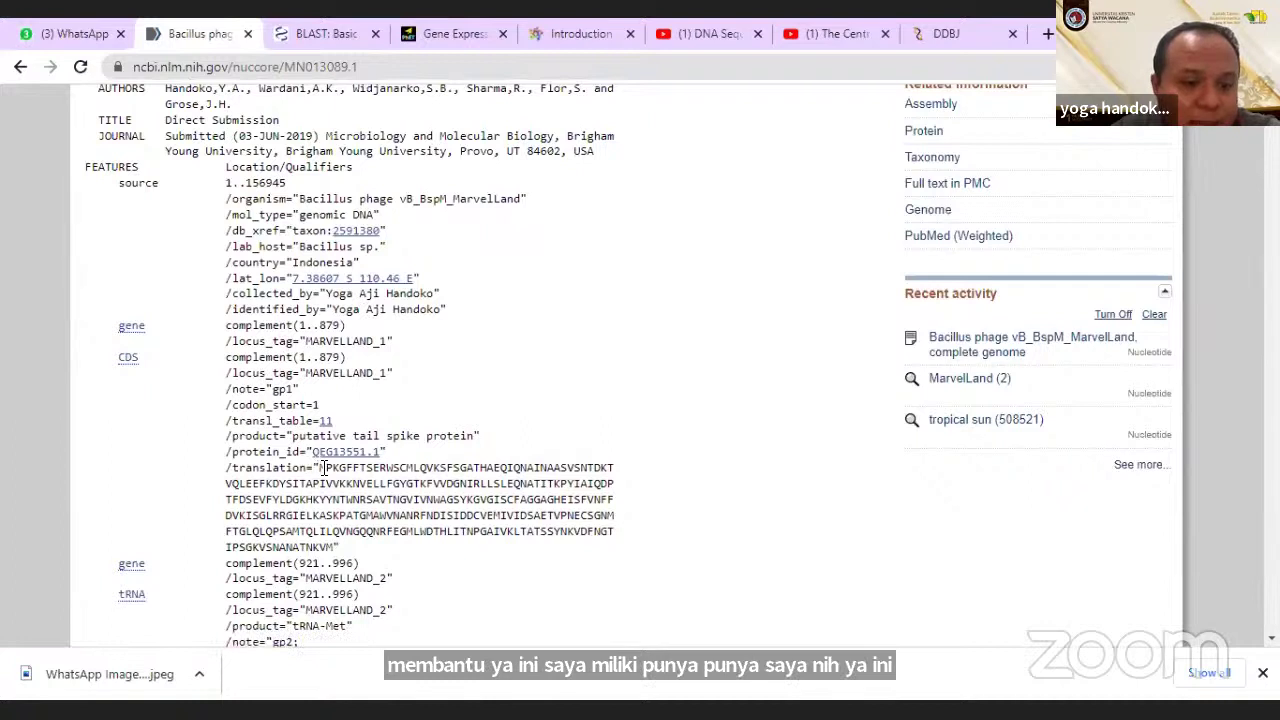
pyautogui.moveTo(321, 467); pyautogui.dragTo(337, 545)
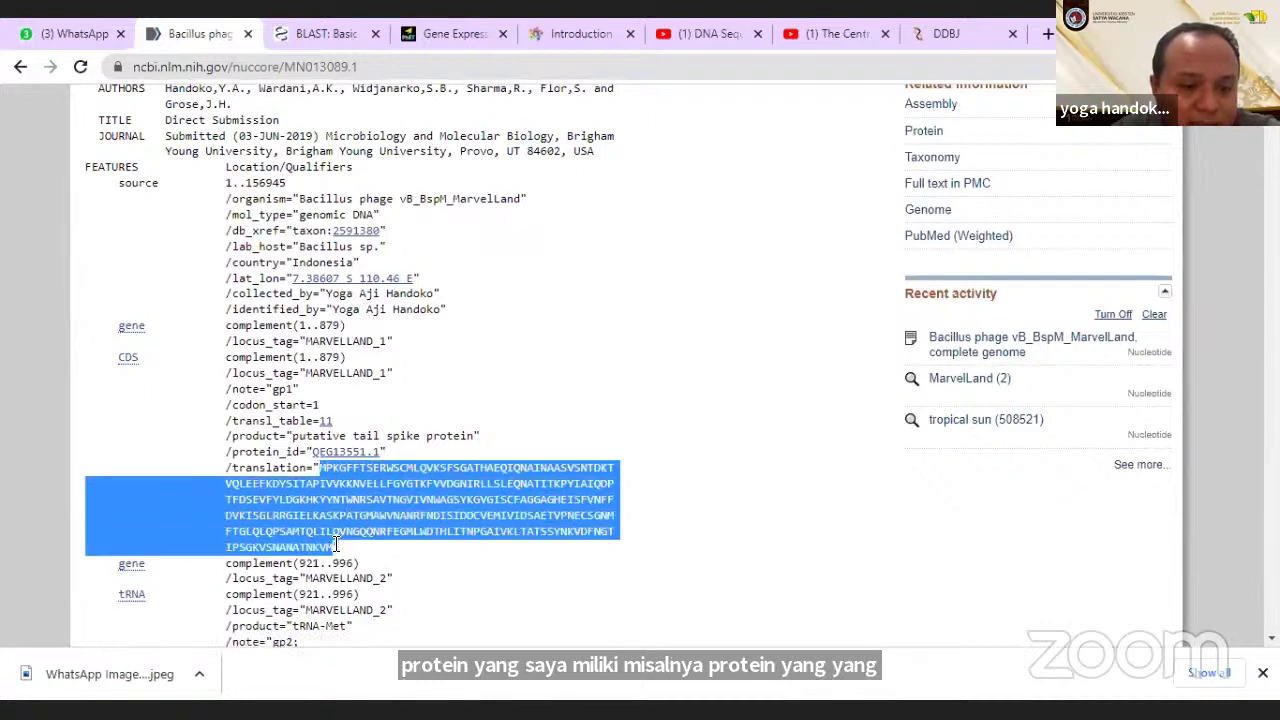
pyautogui.click(390, 490)
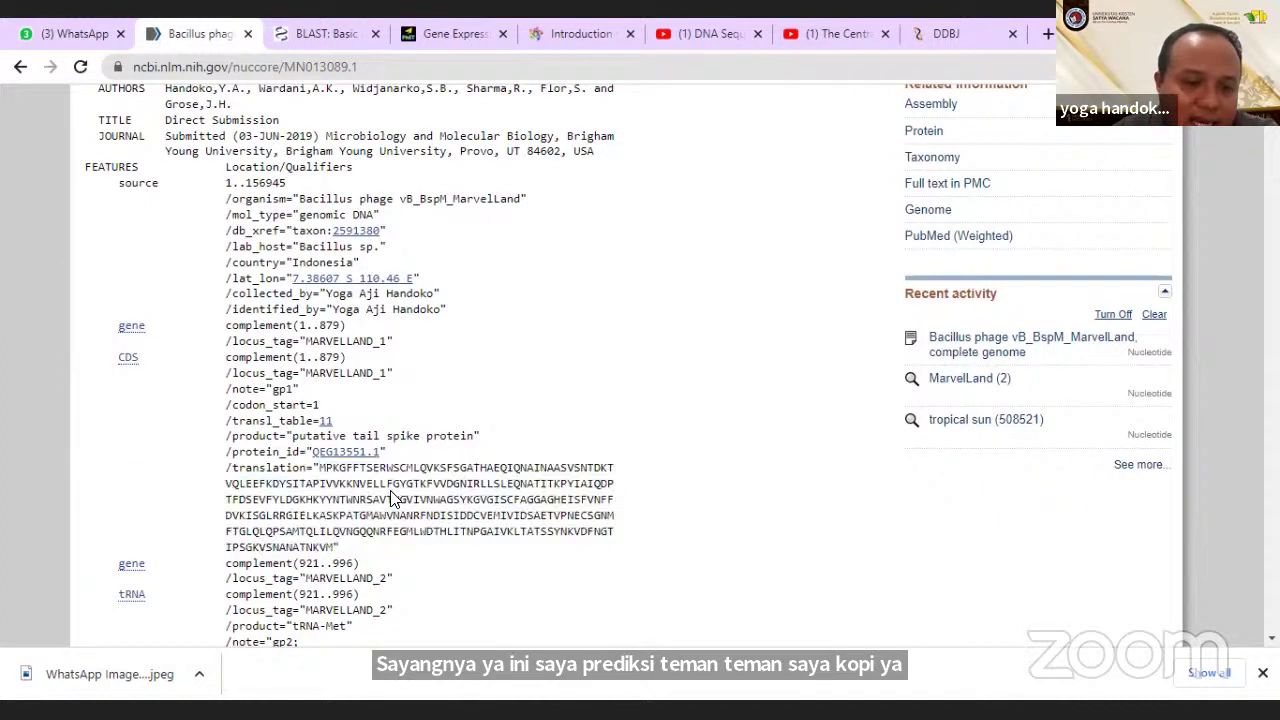
pyautogui.moveTo(320, 467); pyautogui.dragTo(340, 544)
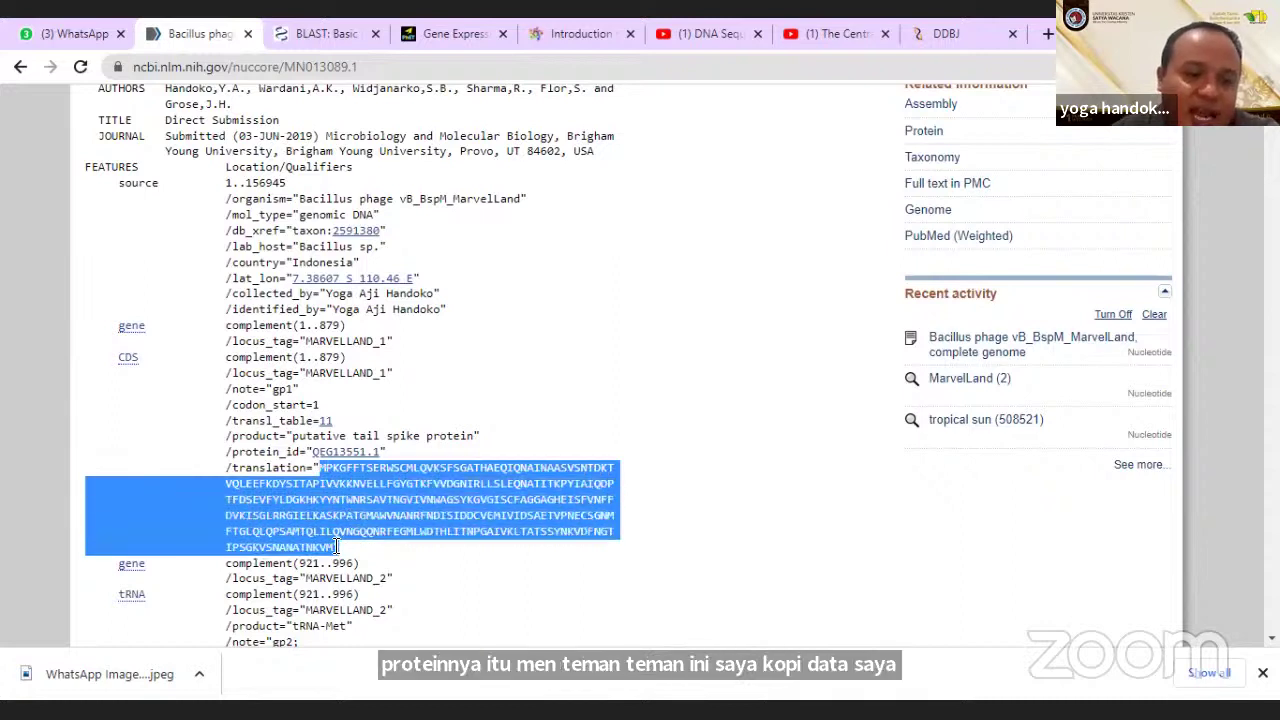
pyautogui.rightClick(346, 490)
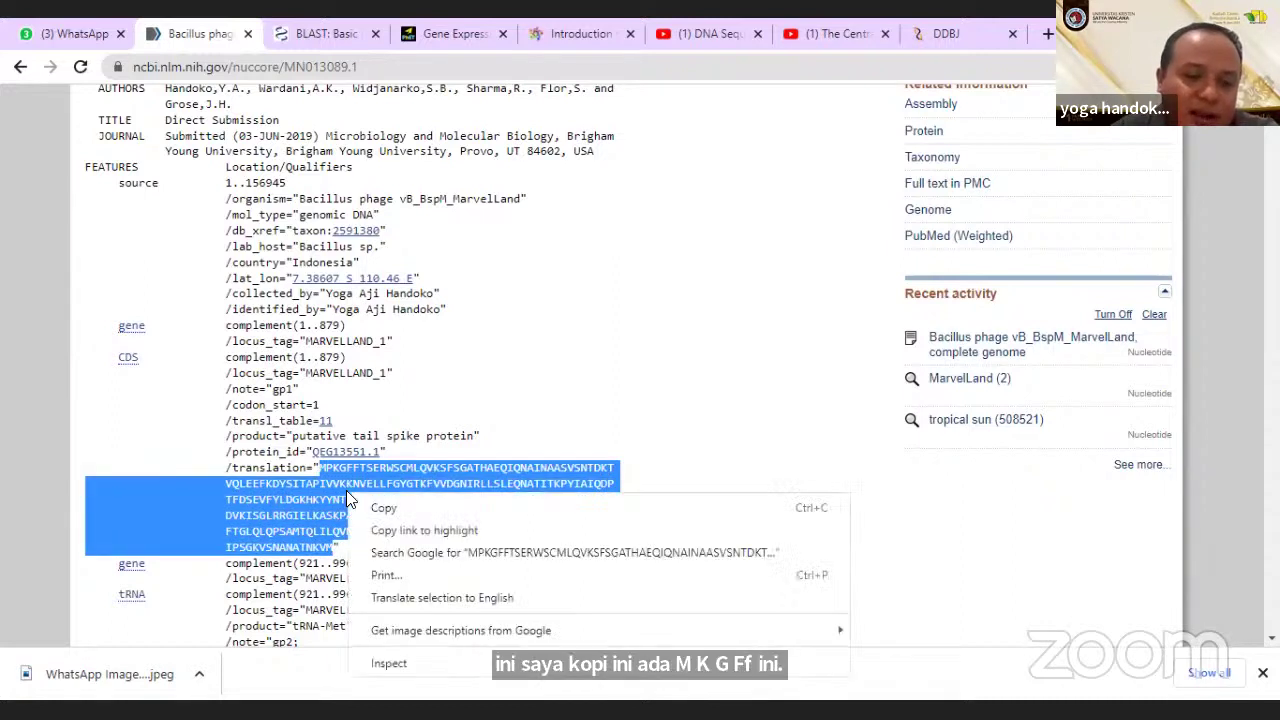
pyautogui.click(397, 510)
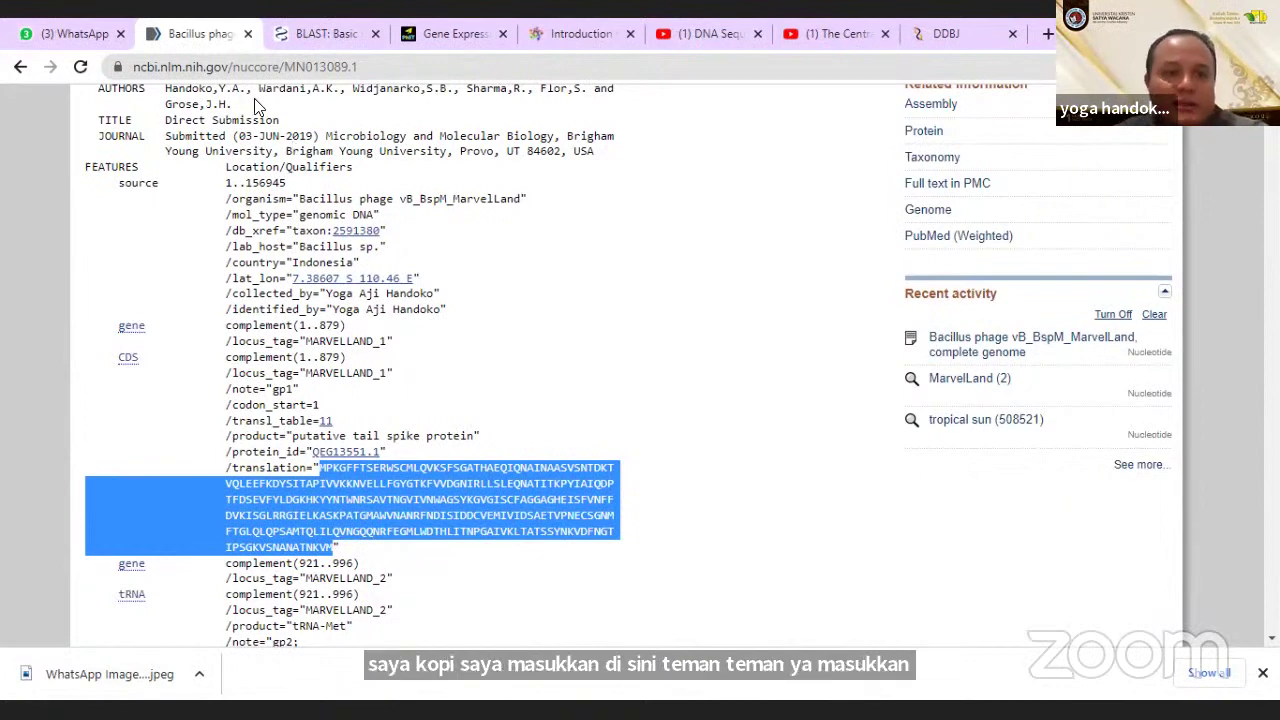
# Switch to the BLAST site and open the Protein BLAST search form.
pyautogui.hotkey('ctrl', 'Tab')
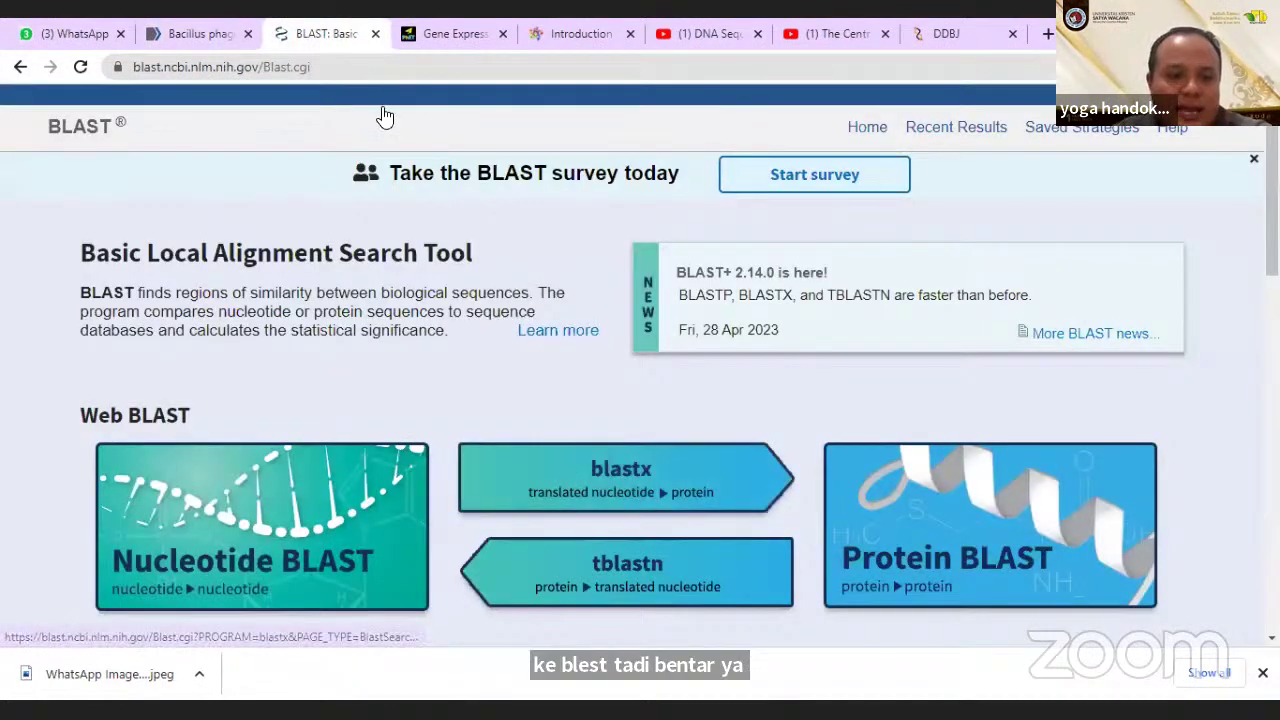
pyautogui.click(280, 530)
pyautogui.click(21, 66)
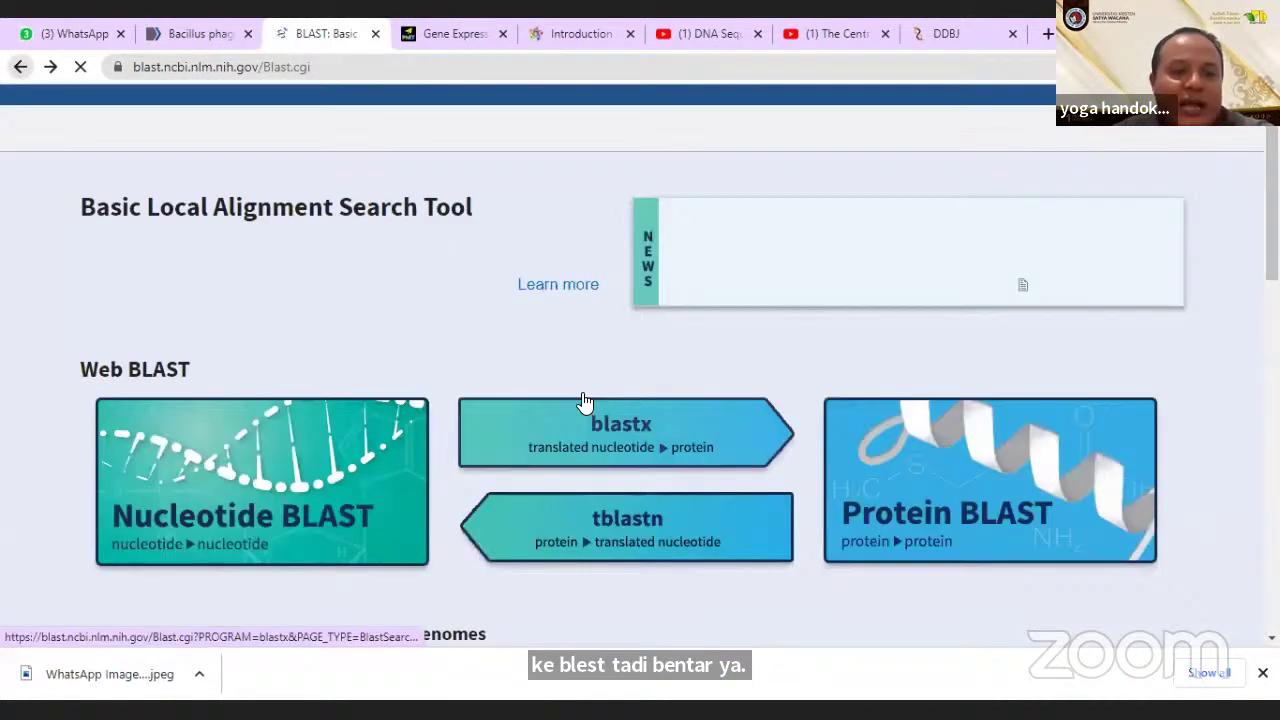
pyautogui.click(929, 507)
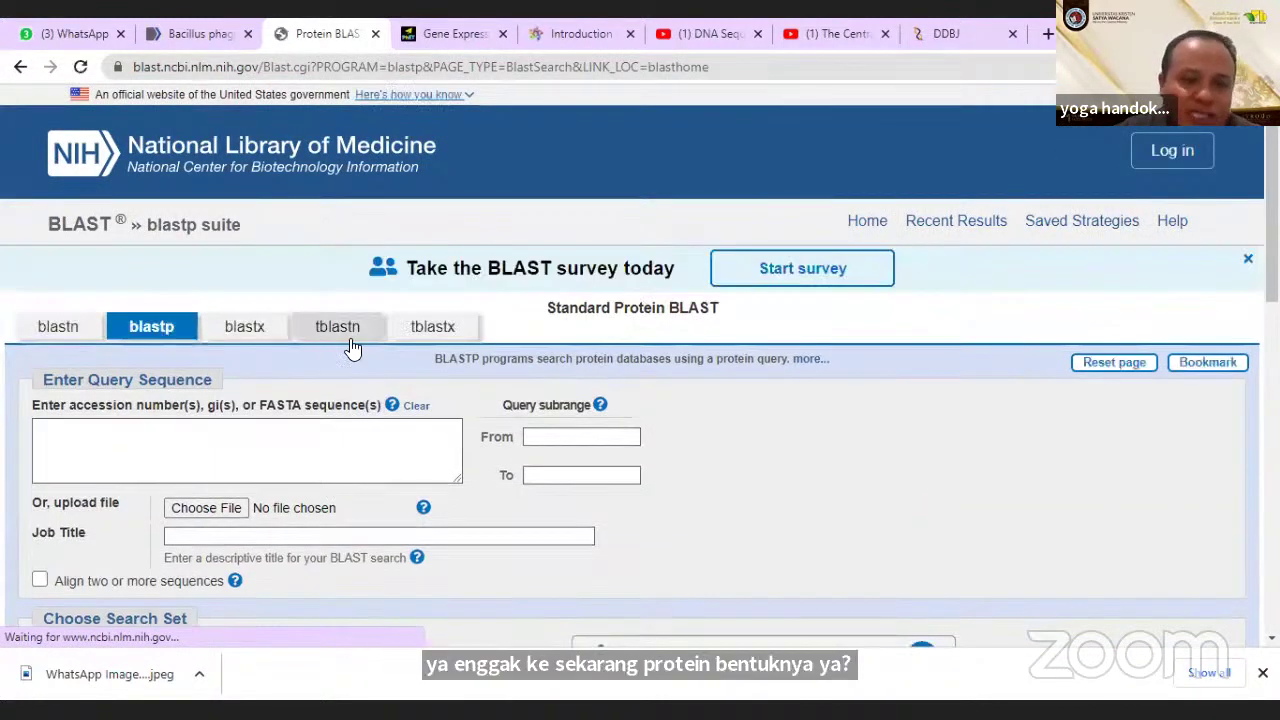
# Paste the copied protein sequence into the blastp query sequence box.
pyautogui.scroll(-1, 352, 345)
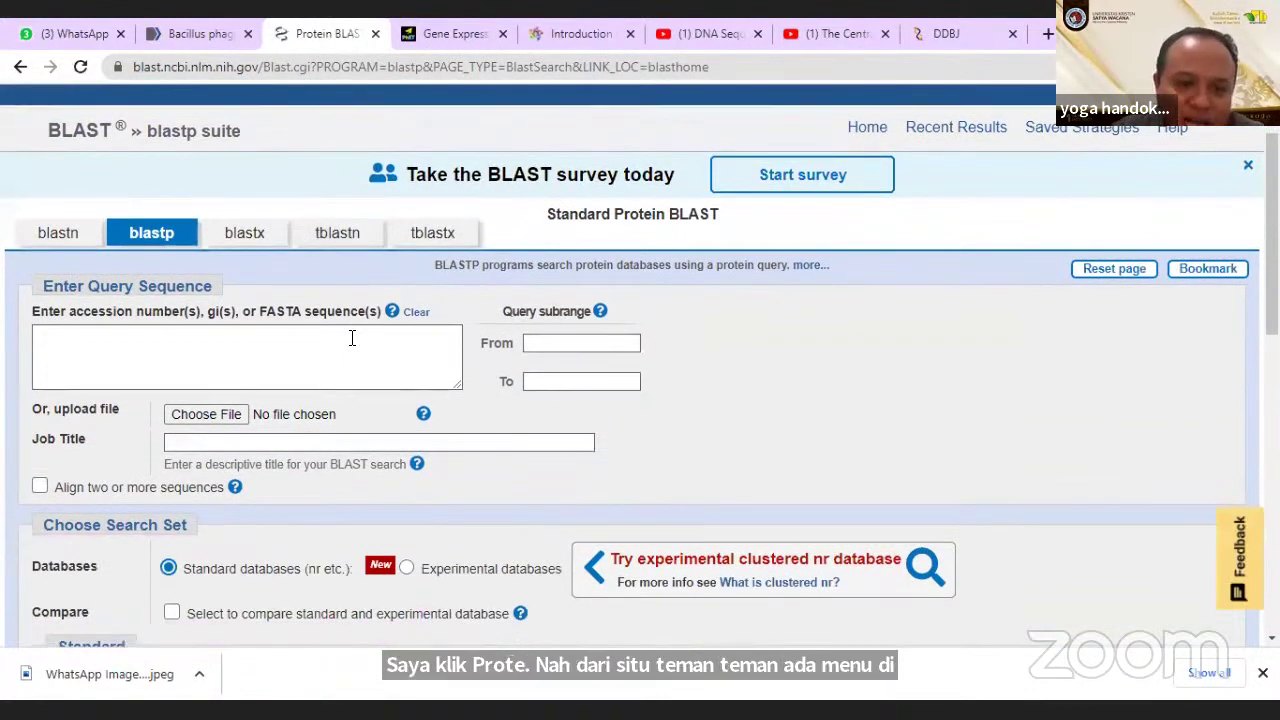
pyautogui.click(282, 351)
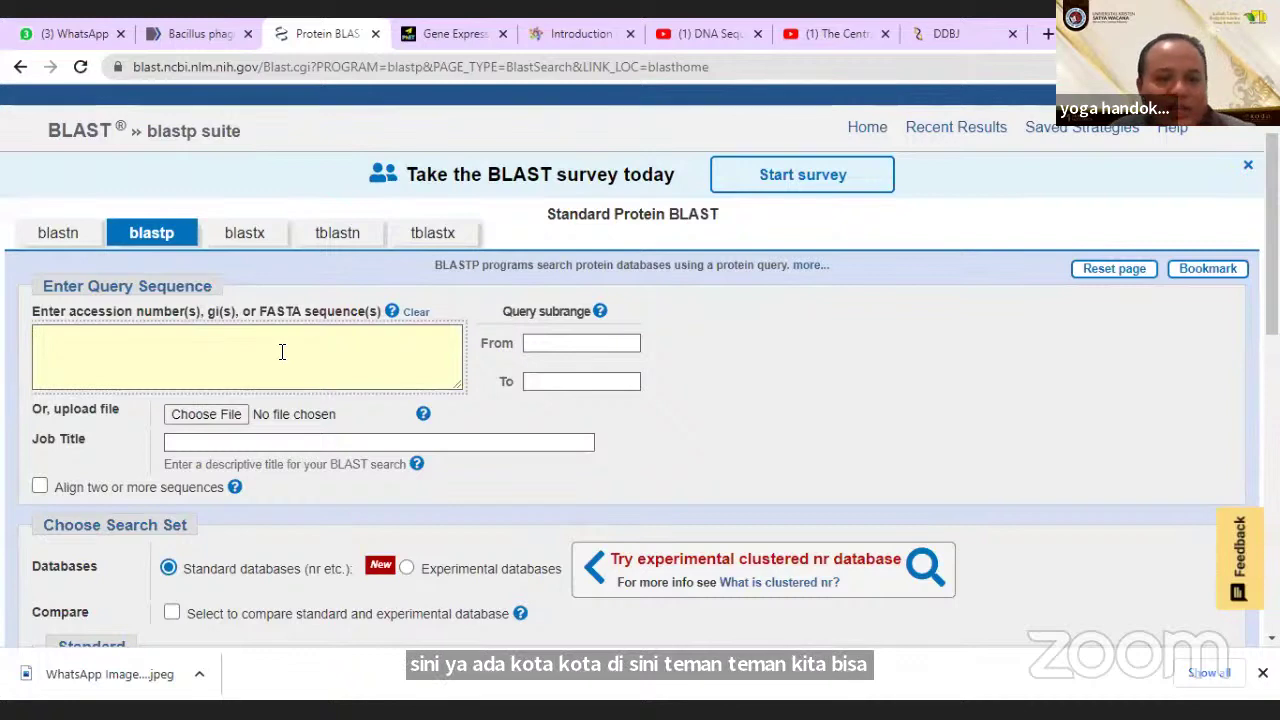
pyautogui.hotkey('ctrl', 'v')
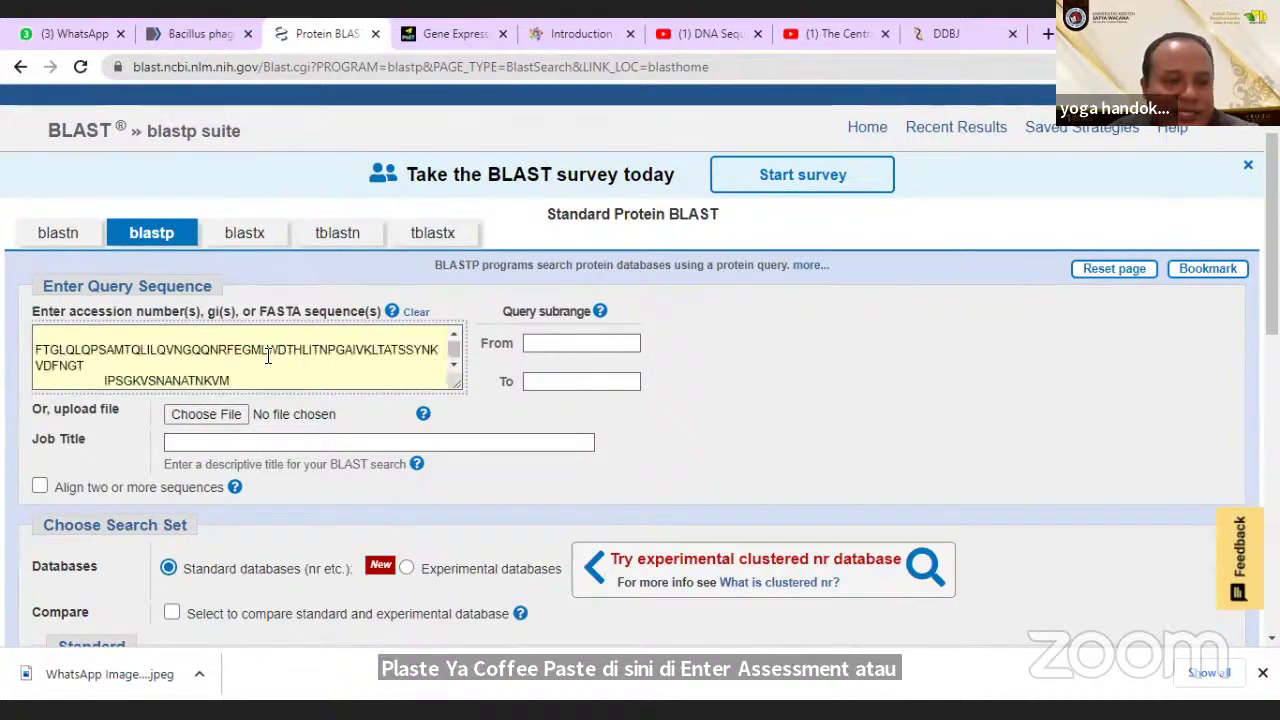
pyautogui.scroll(5, 116, 325)
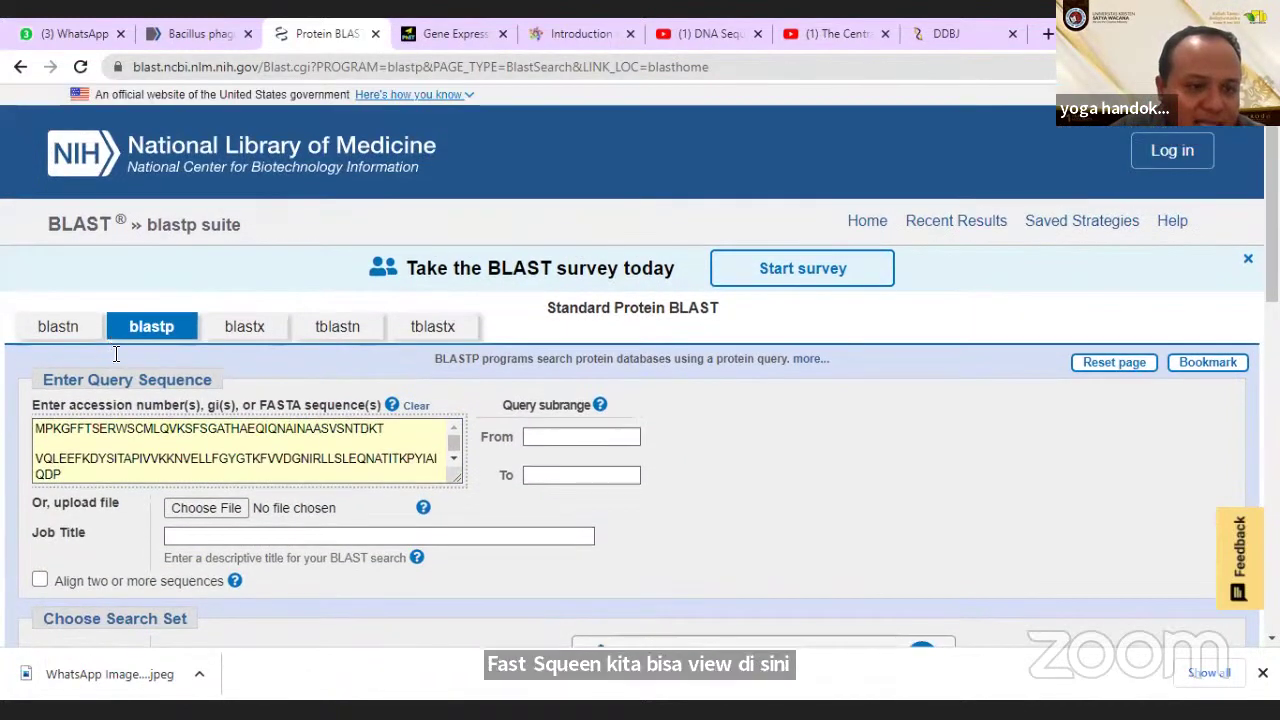
# Remove the line breaks and spaces after SNTDKT and after IAIQDP so the first three sequence lines join.
pyautogui.click(394, 428)
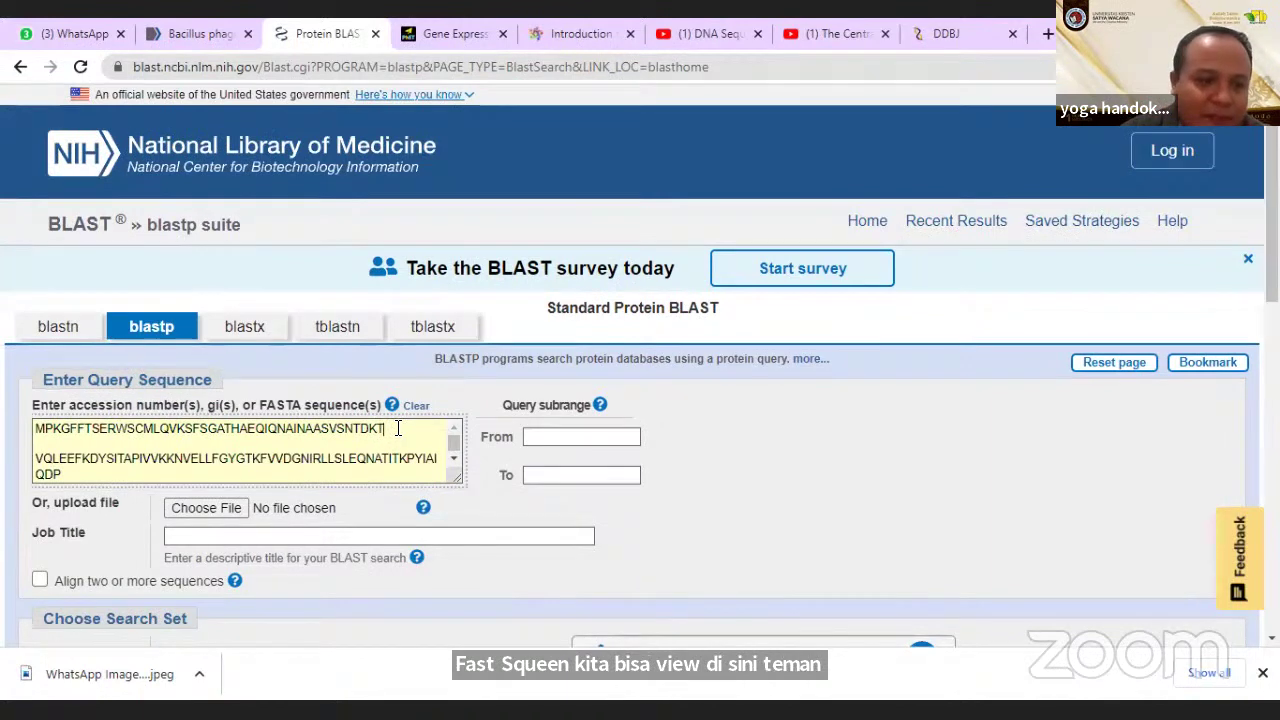
pyautogui.press('Down')
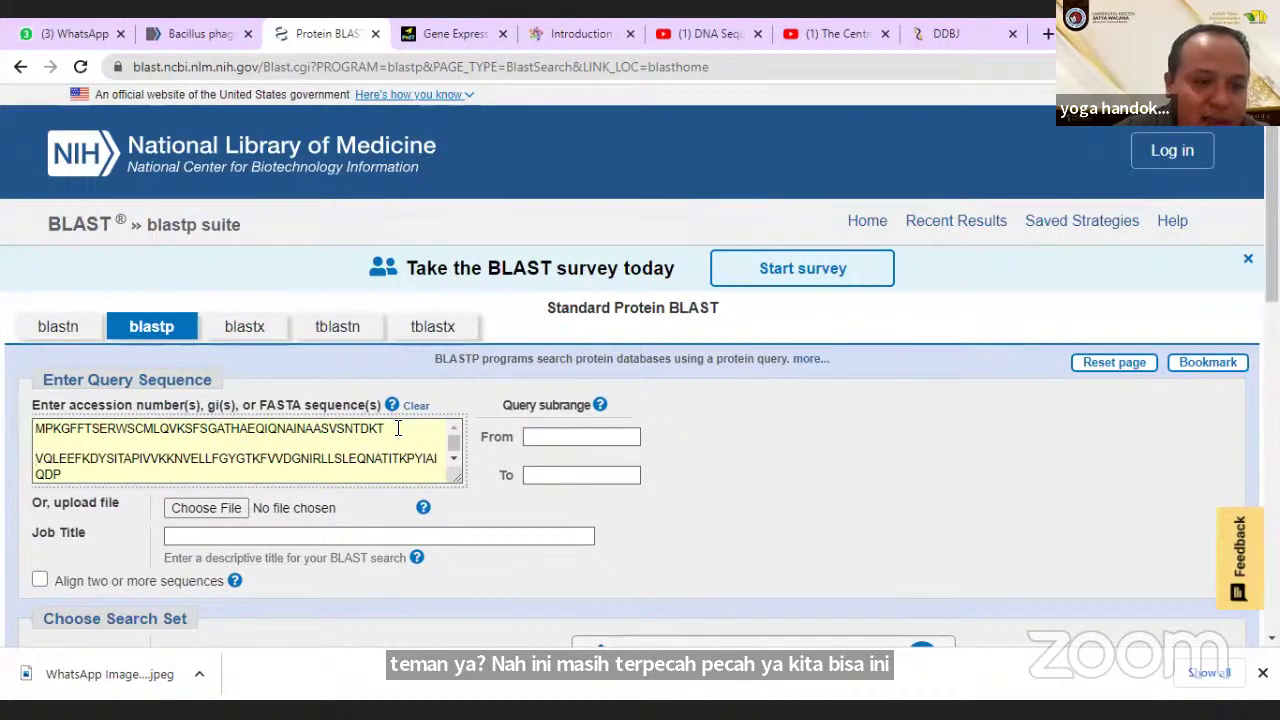
pyautogui.moveTo(398, 428); pyautogui.dragTo(410, 442)
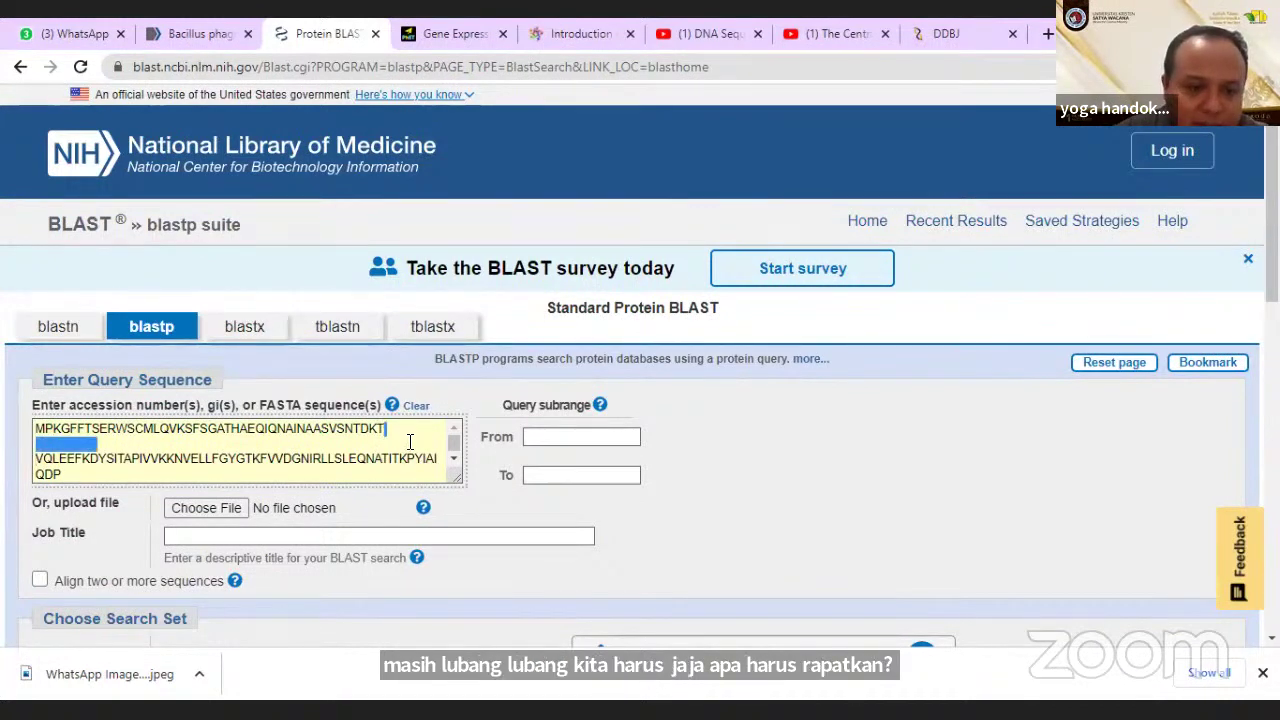
pyautogui.press('BackSpace')
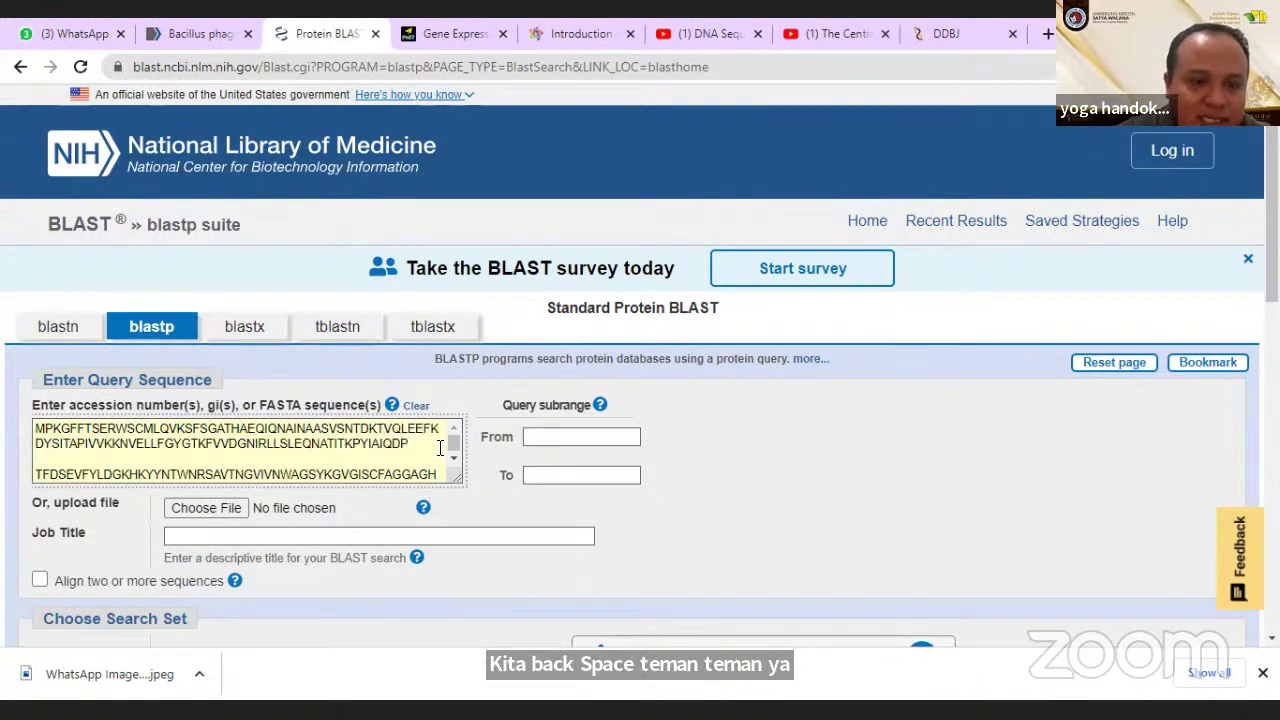
pyautogui.moveTo(411, 445)
pyautogui.mouseDown()
pyautogui.moveTo(423, 465)
pyautogui.moveTo(394, 463)
pyautogui.mouseUp()
pyautogui.press('BackSpace')
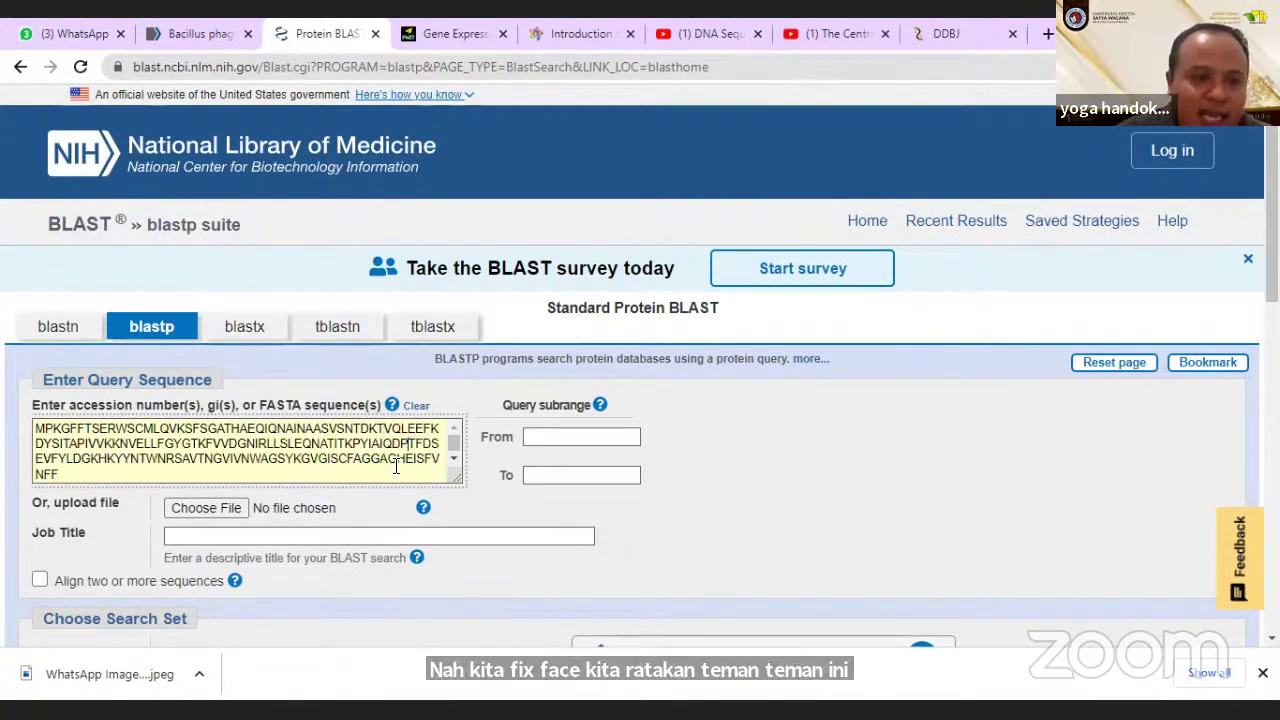
# Delete the blank line following the NFF segment of the query sequence.
pyautogui.moveTo(381, 443)
pyautogui.mouseDown()
pyautogui.moveTo(383, 475)
pyautogui.moveTo(380, 428)
pyautogui.mouseUp()
pyautogui.click(104, 476)
pyautogui.press('Down')
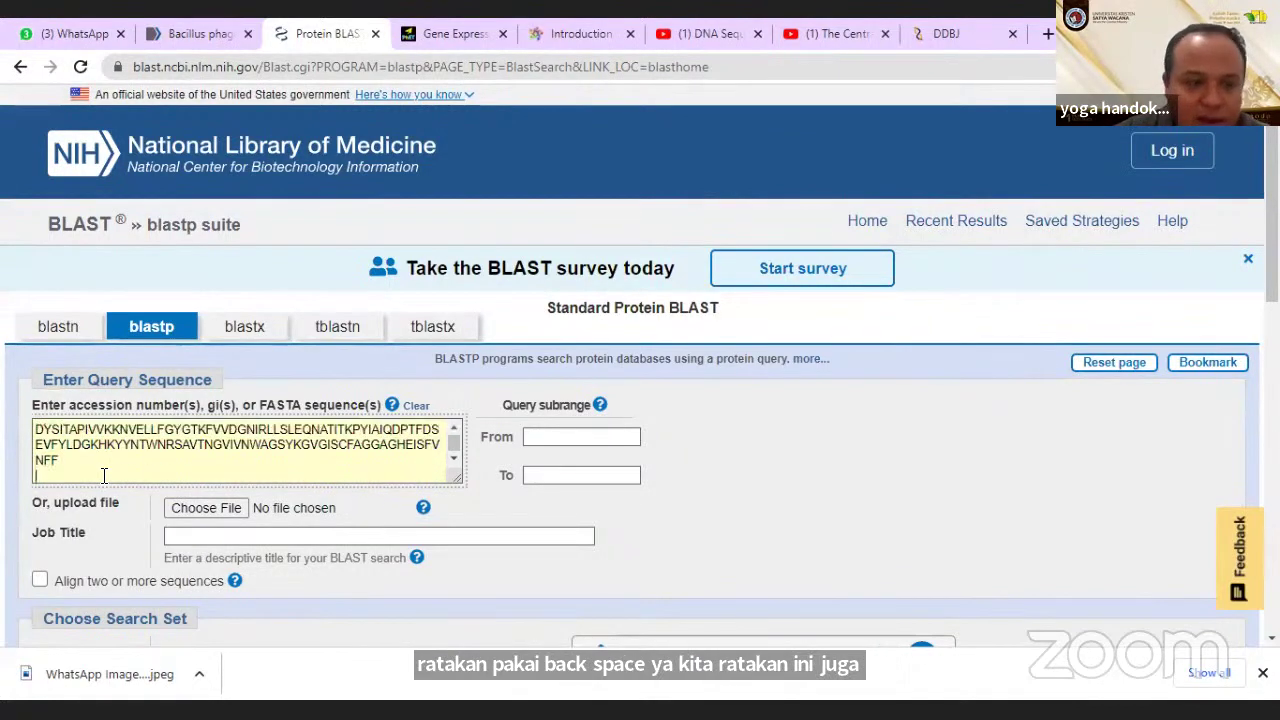
pyautogui.press('BackSpace')
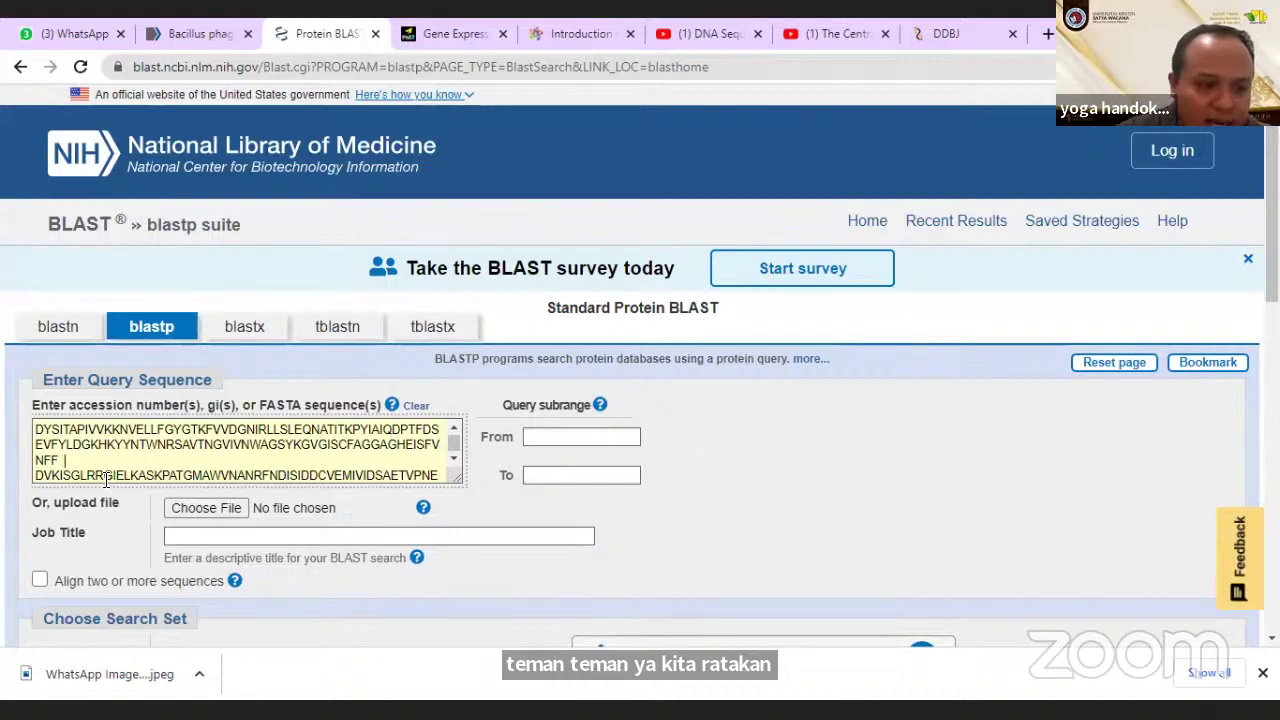
pyautogui.moveTo(63, 459)
pyautogui.mouseDown()
pyautogui.moveTo(45, 426)
pyautogui.moveTo(62, 440)
pyautogui.mouseUp()
pyautogui.click(70, 473)
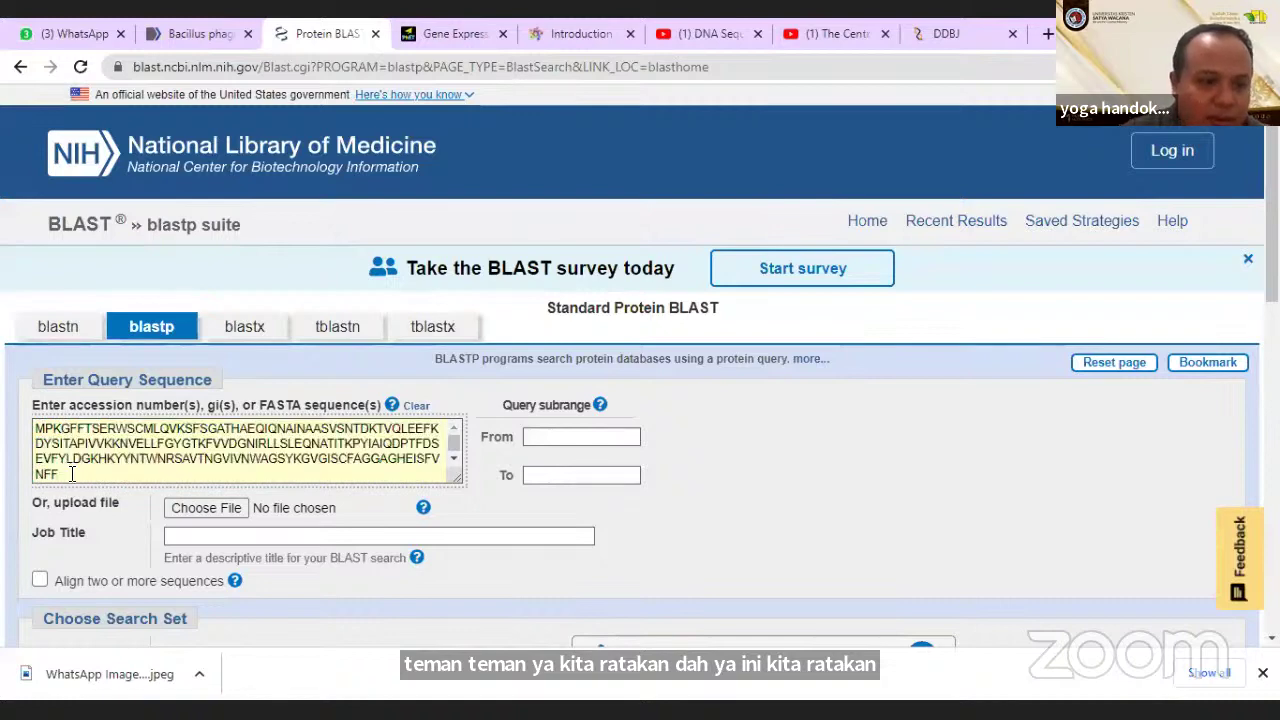
# Join the final IPSGKVSNANATNKVM line directly to VDFNGT by deleting the gap between them.
pyautogui.scroll(-2, 45, 452)
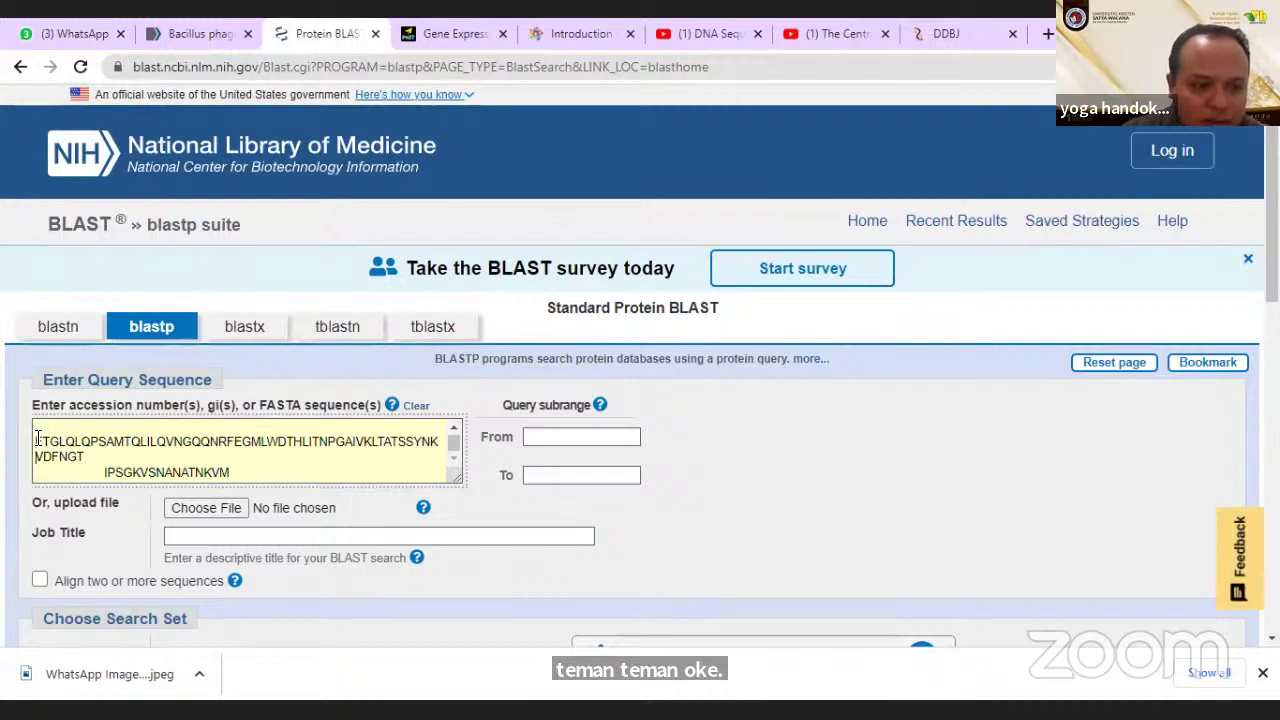
pyautogui.moveTo(90, 457); pyautogui.dragTo(106, 474)
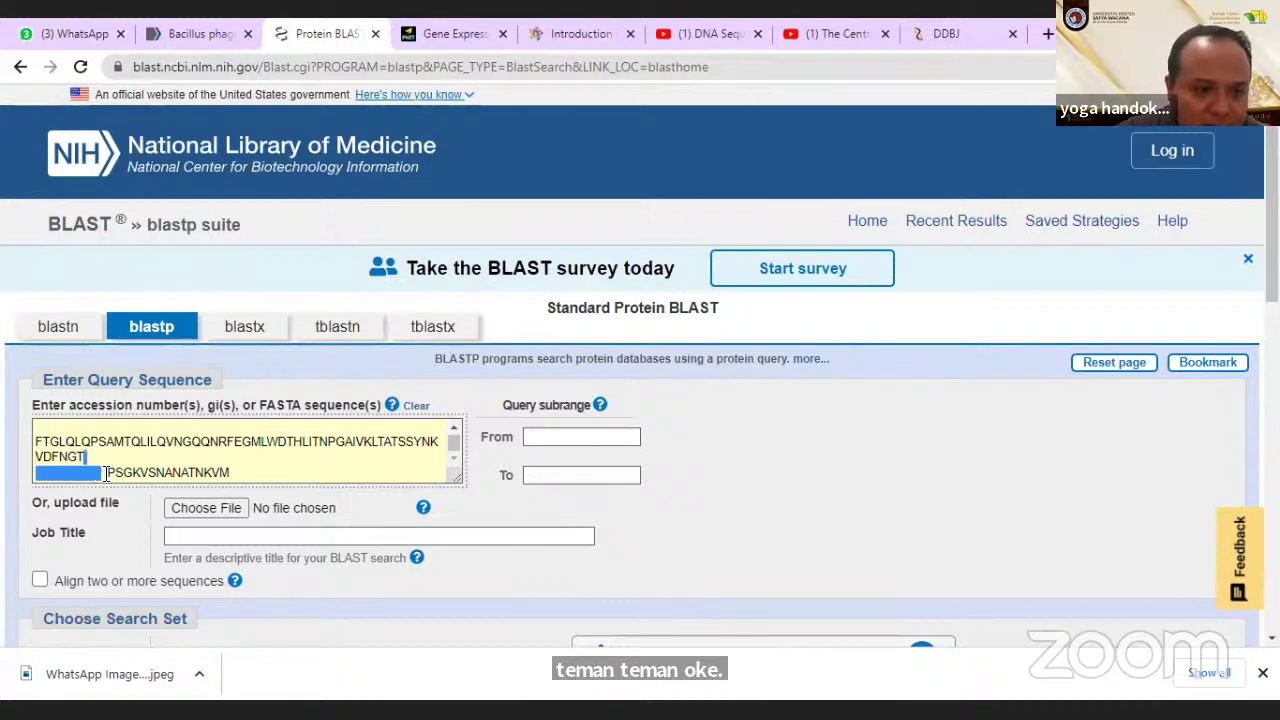
pyautogui.press('BackSpace')
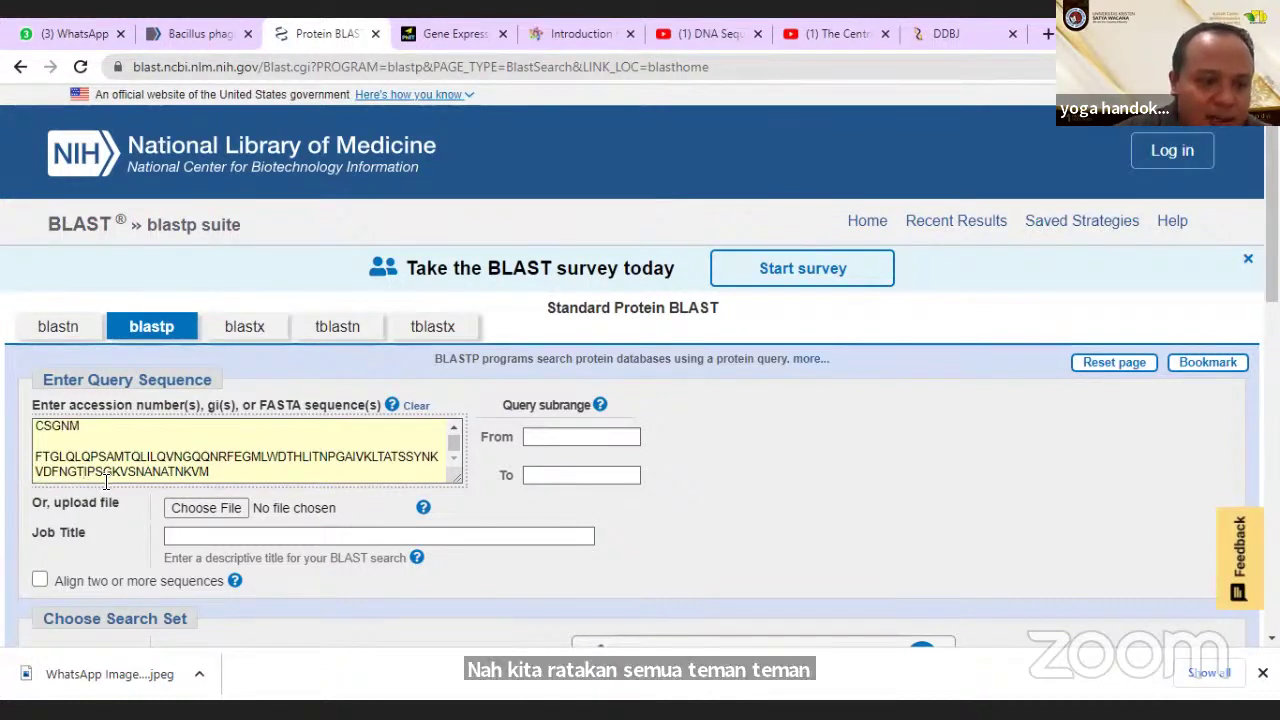
# Delete the blank space and line break between CSGNM and FTGLQLQPSAMTQ in the query sequence.
pyautogui.moveTo(34, 447); pyautogui.dragTo(91, 441)
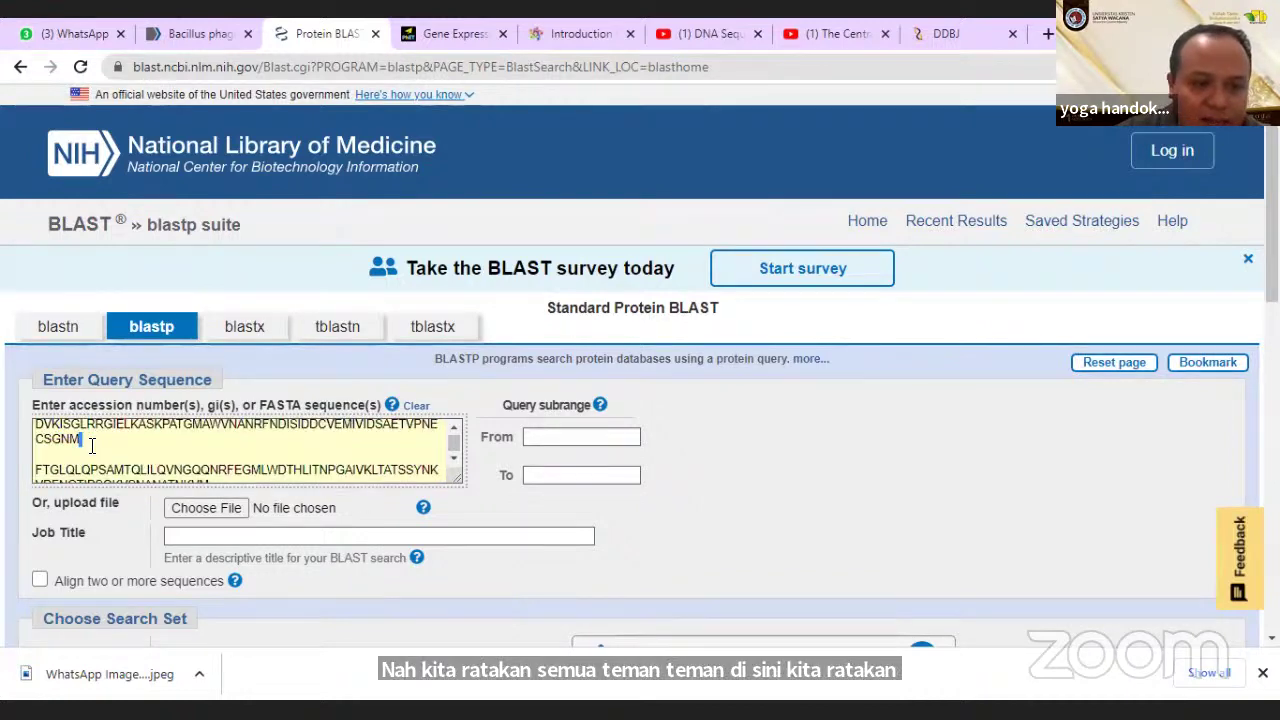
pyautogui.press('Delete')
pyautogui.moveTo(105, 443); pyautogui.dragTo(115, 437)
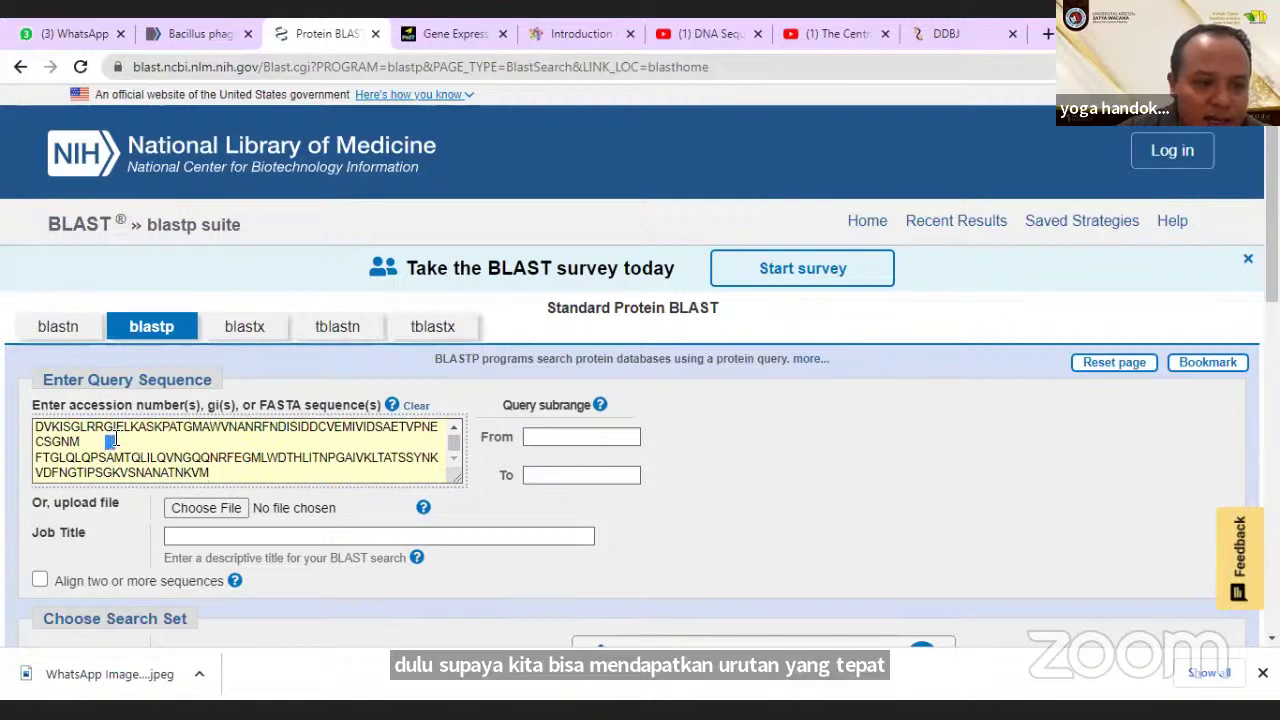
pyautogui.click(334, 455)
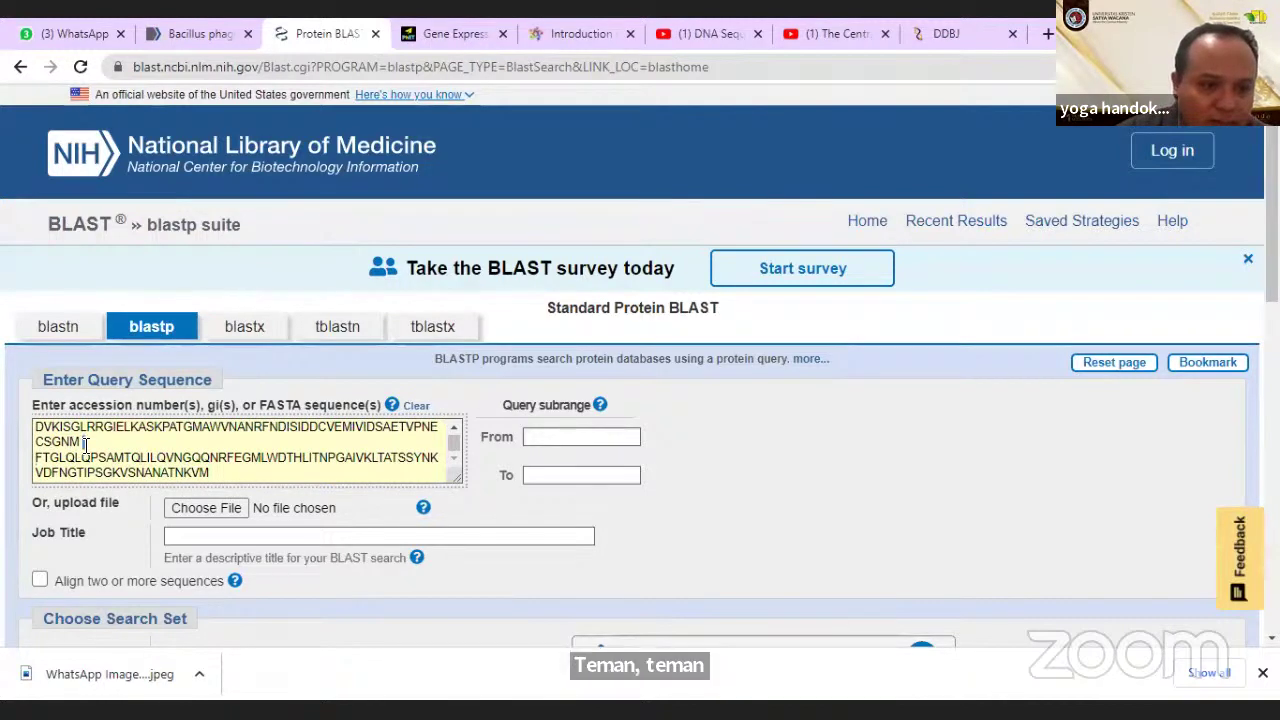
pyautogui.moveTo(88, 442); pyautogui.dragTo(35, 460)
pyautogui.press('Delete')
pyautogui.press('Delete')
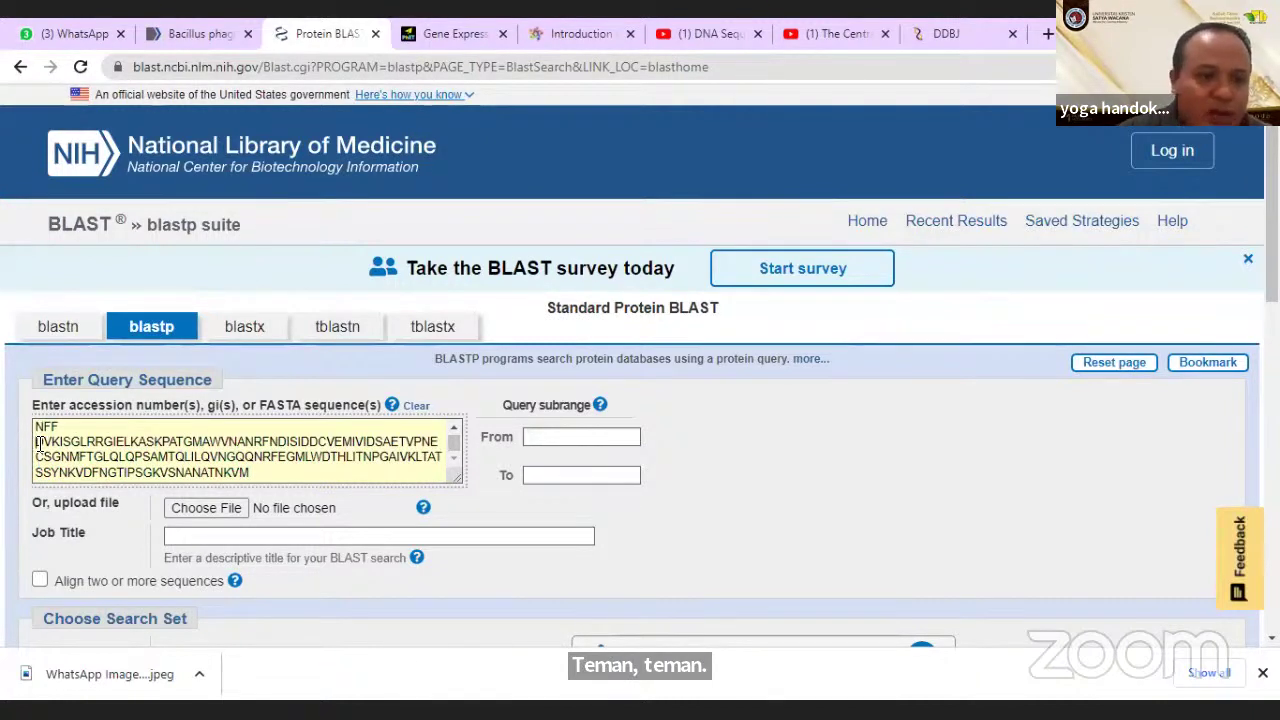
# Remove the remaining spaces between NFF and DVKISGLRRG, and check the whole query sequence for gaps.
pyautogui.moveTo(62, 428); pyautogui.dragTo(38, 441)
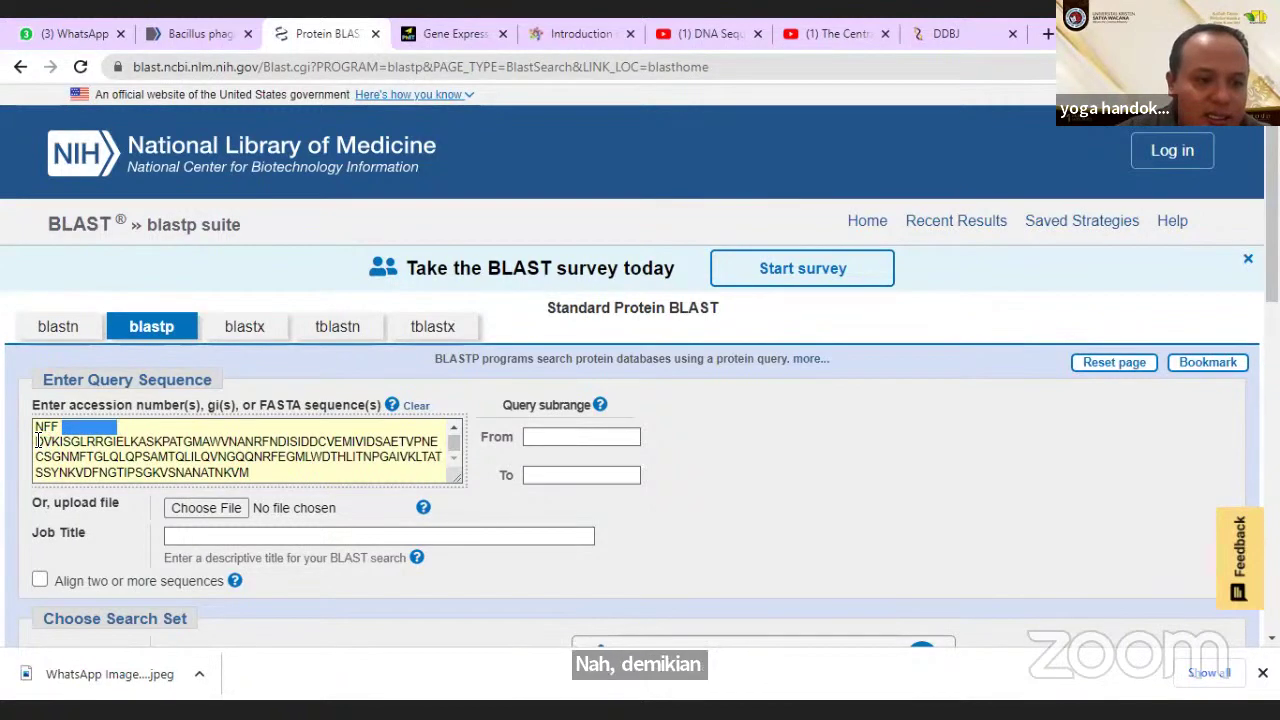
pyautogui.press('Delete')
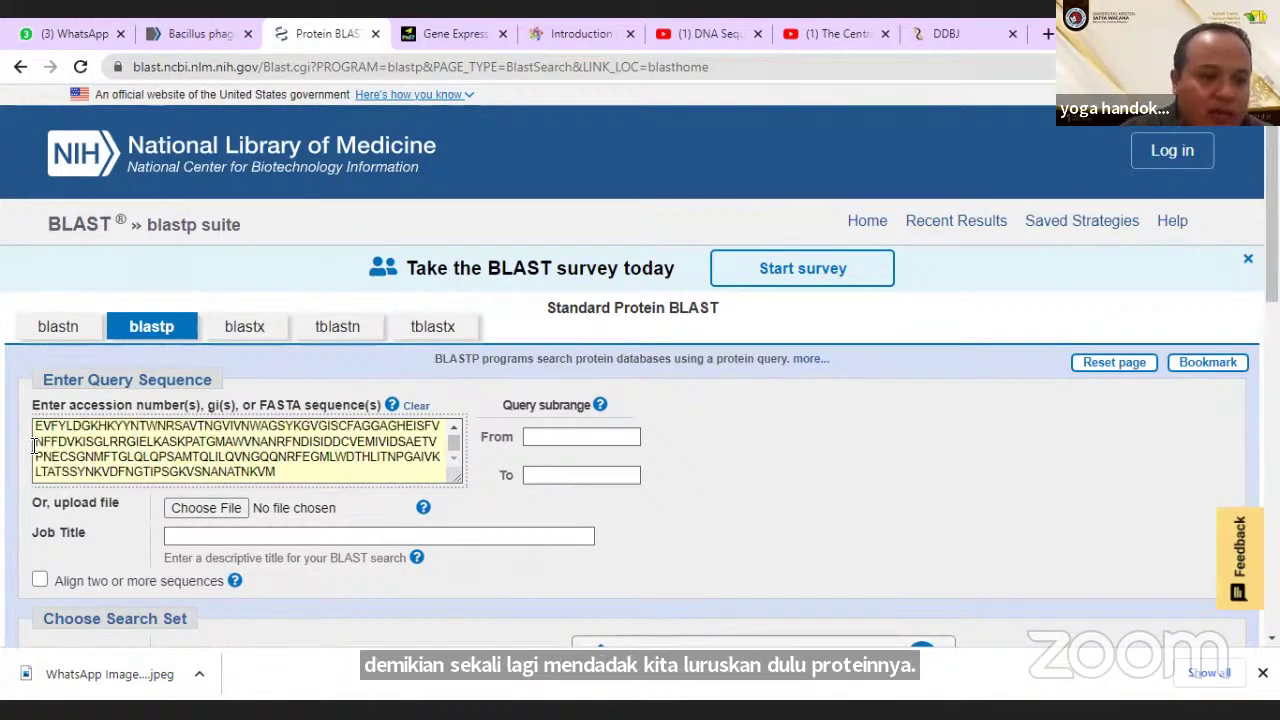
pyautogui.scroll(2, 240, 446)
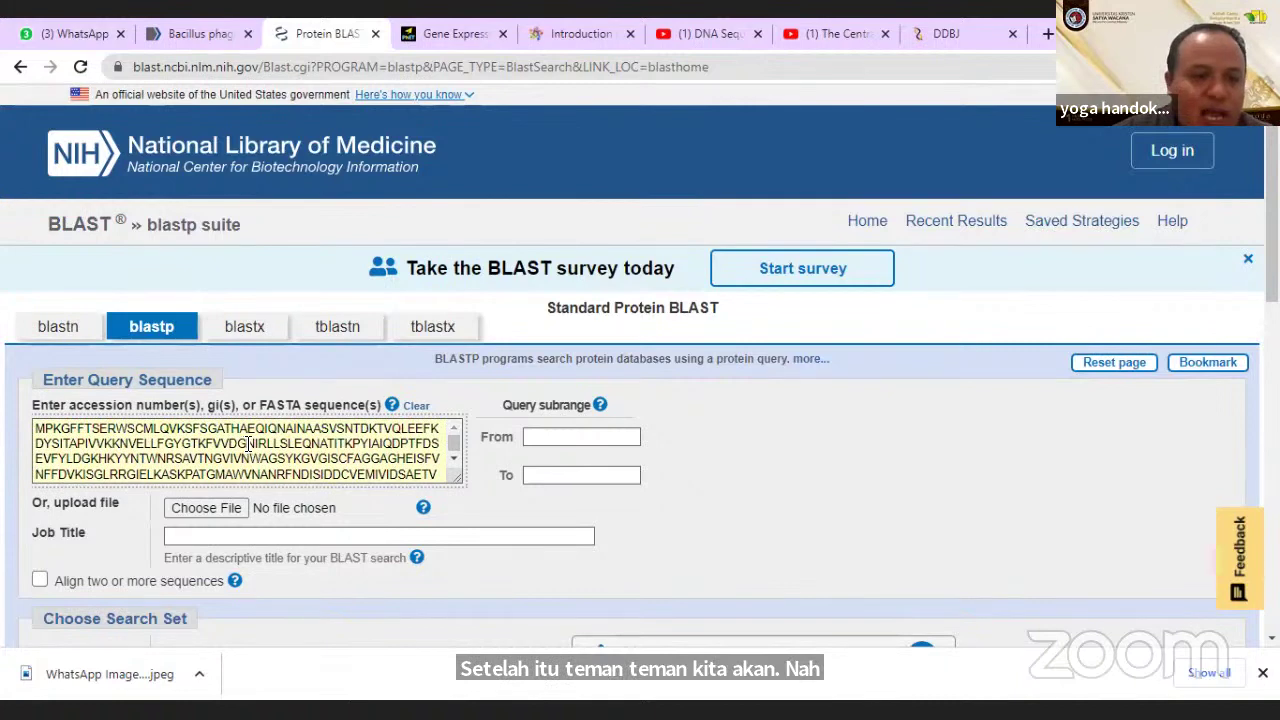
pyautogui.scroll(-2, 248, 444)
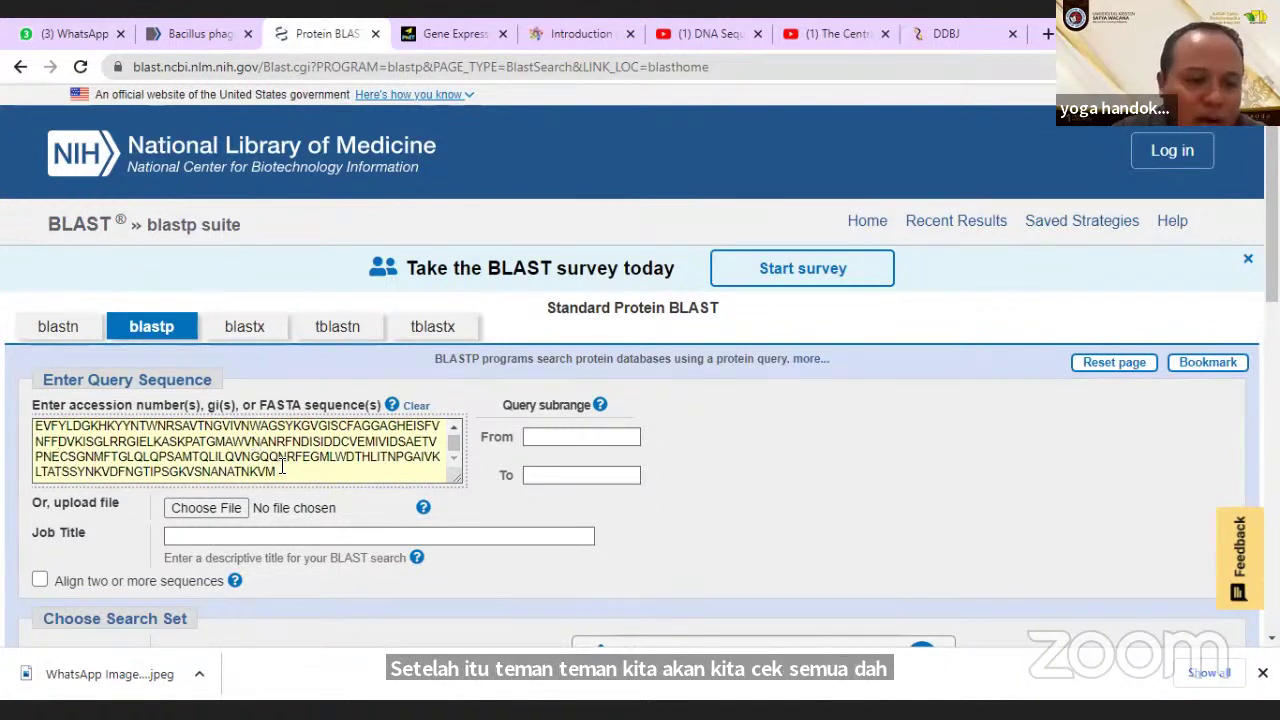
# Review the job title, organism and algorithm settings, and run the blastp search against the non-redundant protein sequences (nr) database.
pyautogui.scroll(-1, 283, 467)
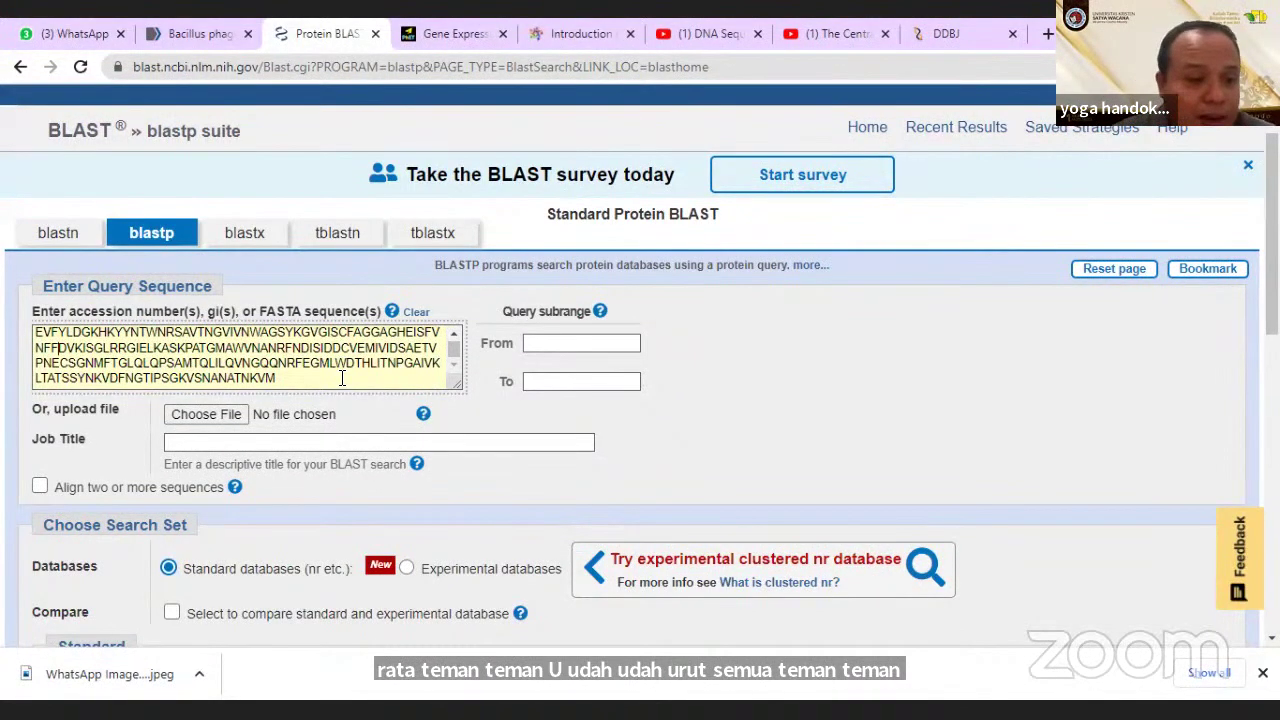
pyautogui.click(231, 443)
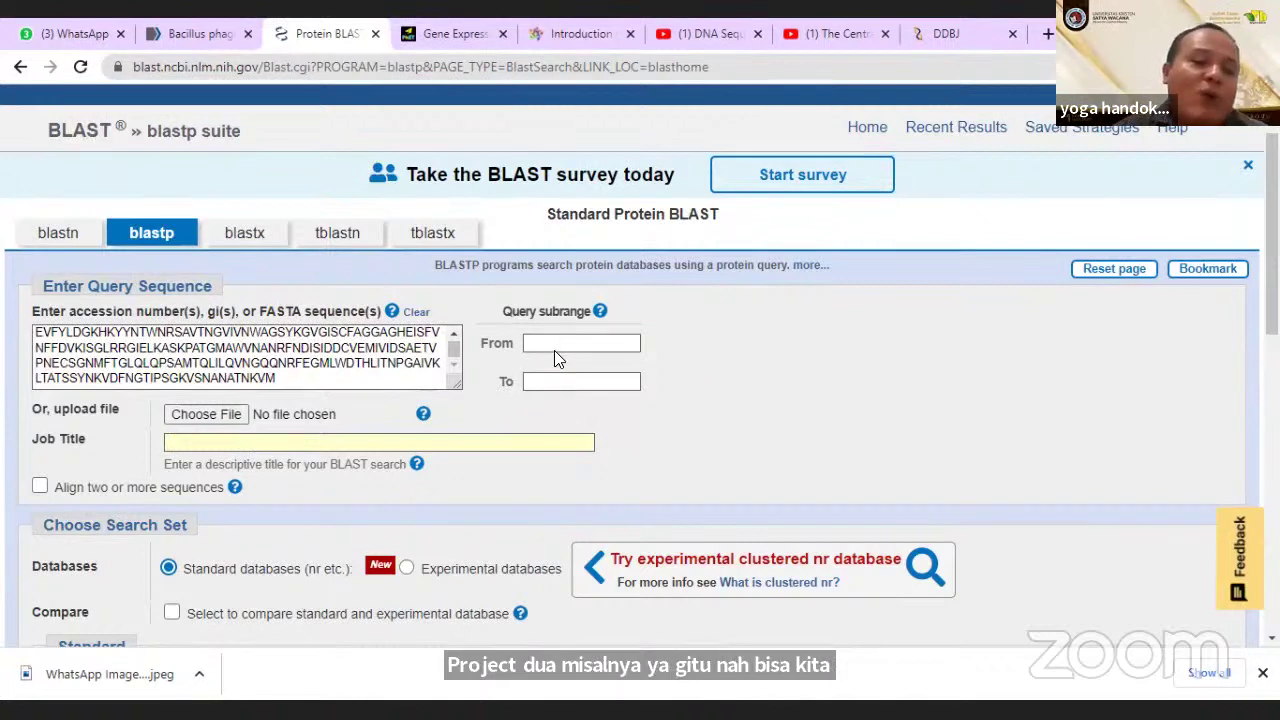
pyautogui.scroll(-1, 537, 376)
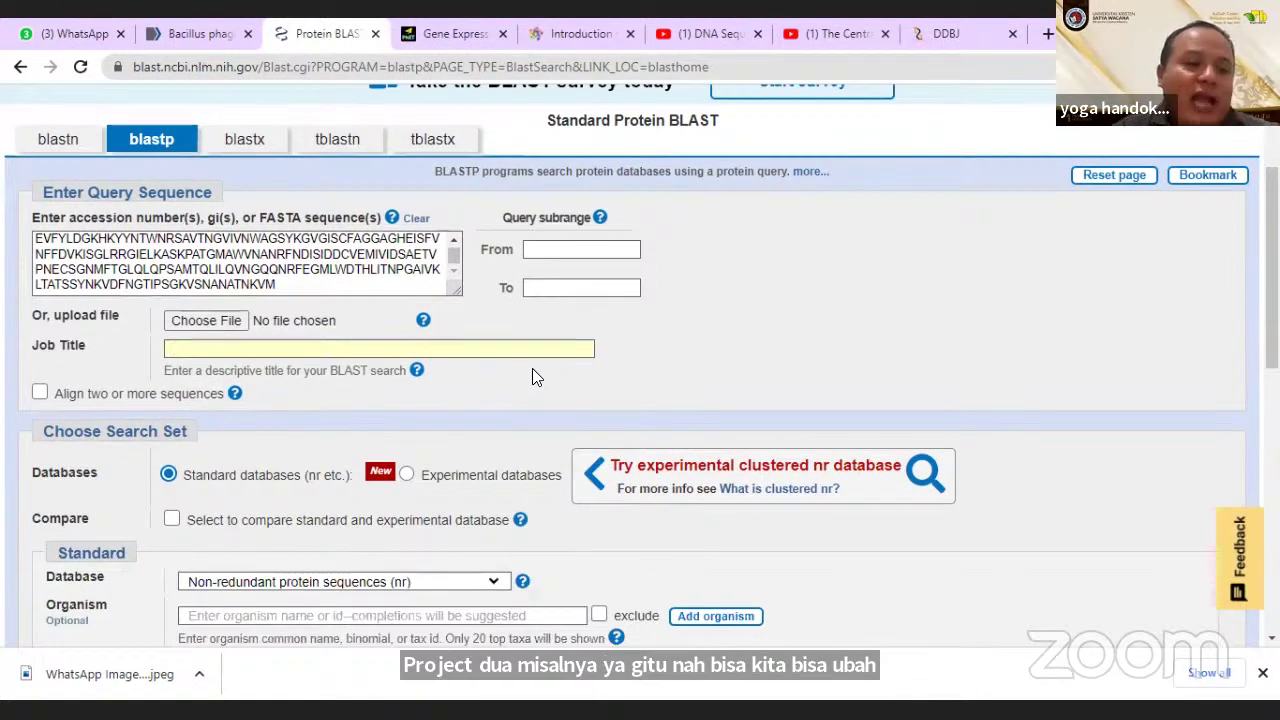
pyautogui.scroll(-2, 398, 353)
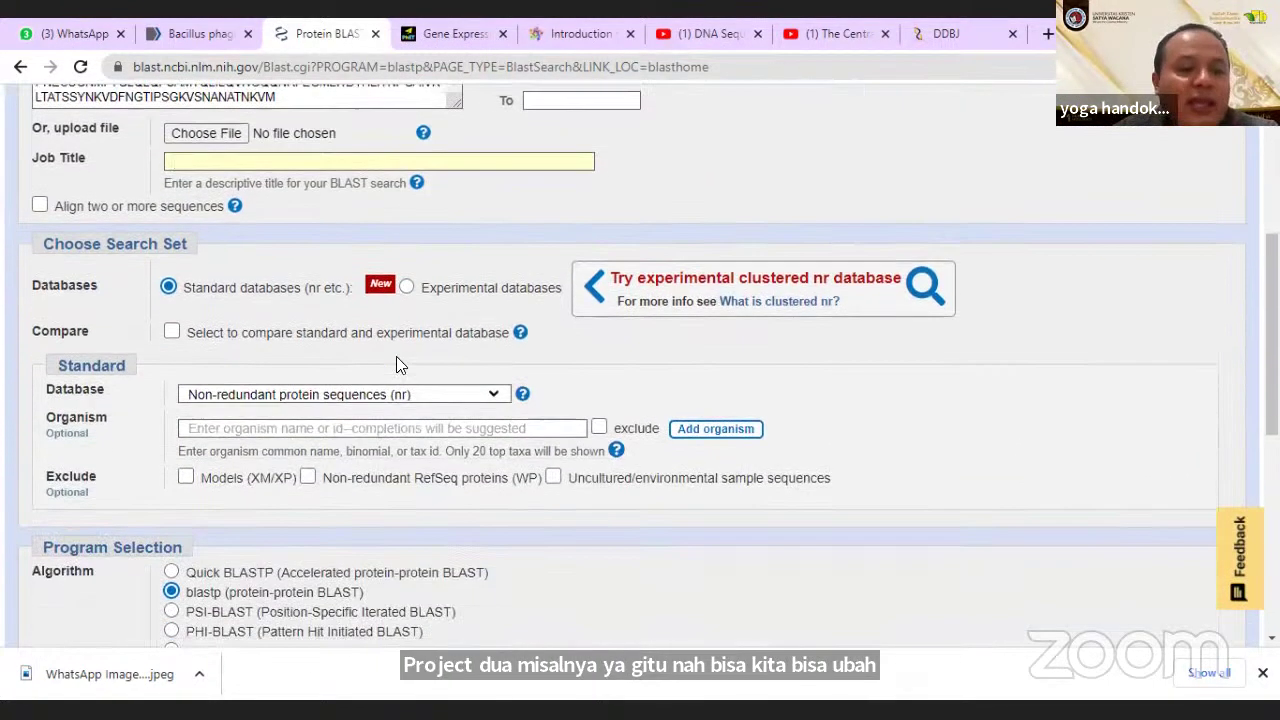
pyautogui.click(386, 428)
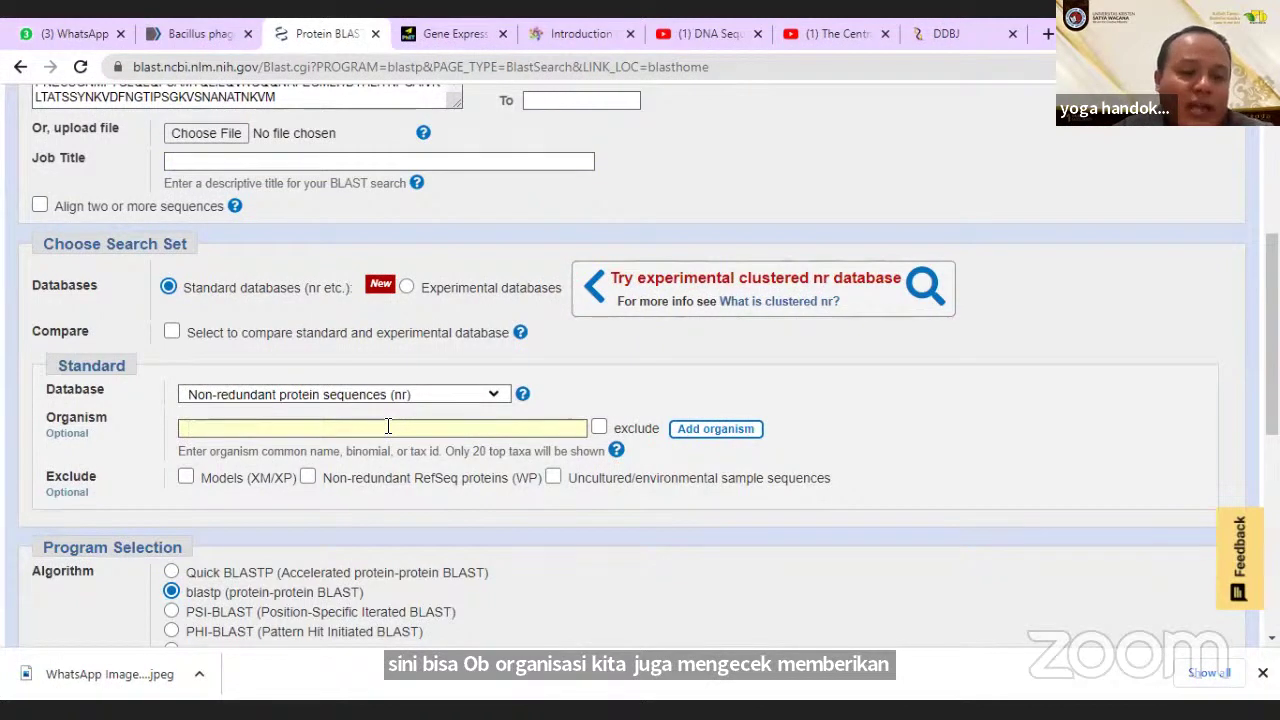
pyautogui.scroll(-1, 388, 427)
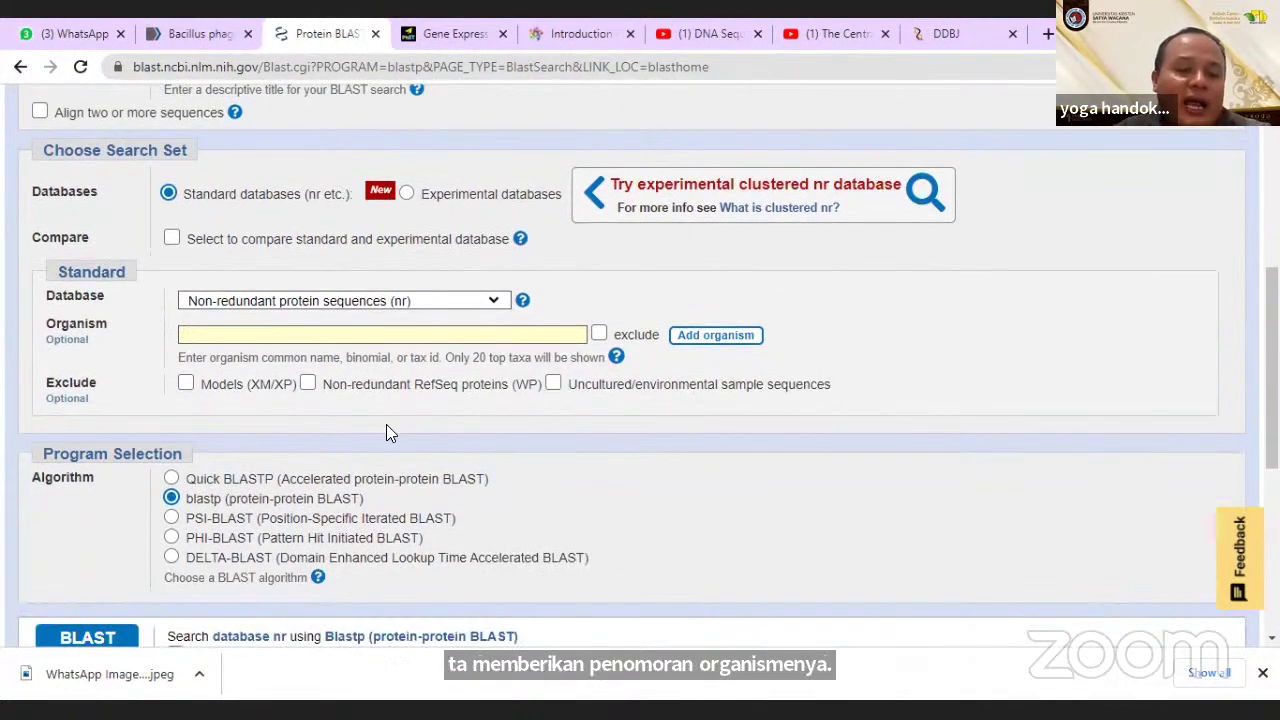
pyautogui.scroll(-1, 388, 432)
pyautogui.scroll(4, 388, 432)
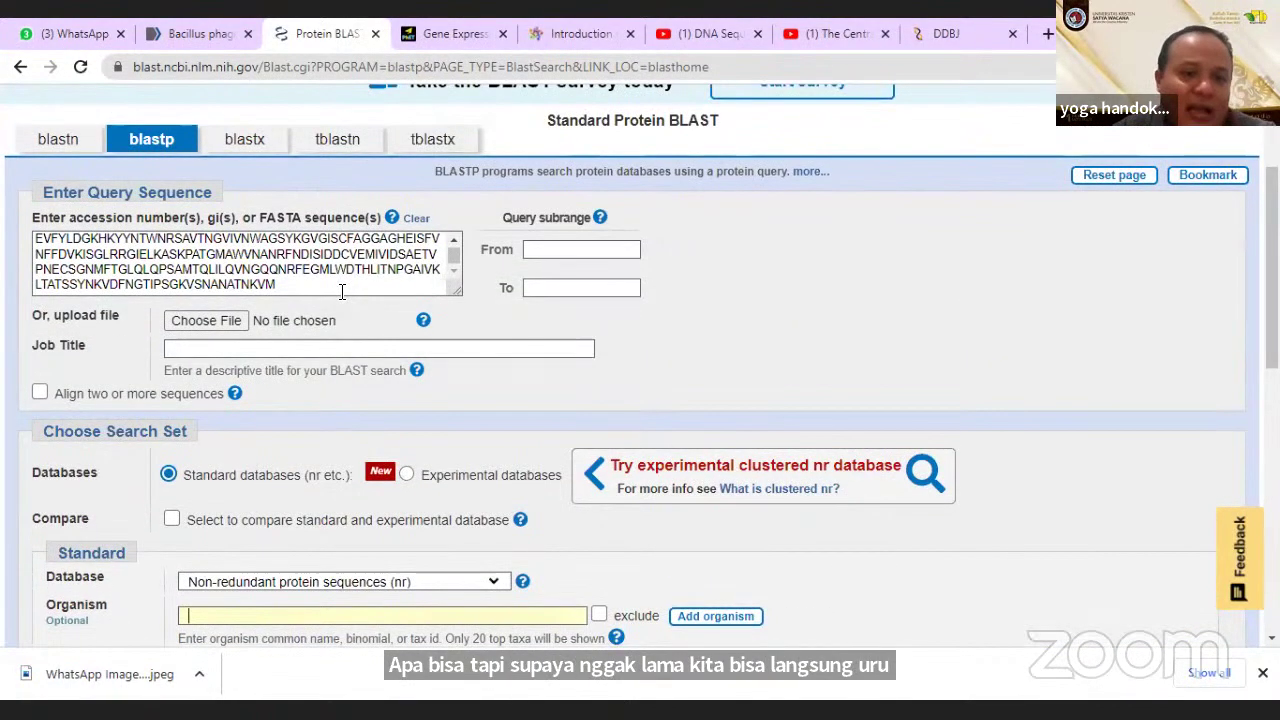
pyautogui.scroll(-4, 349, 286)
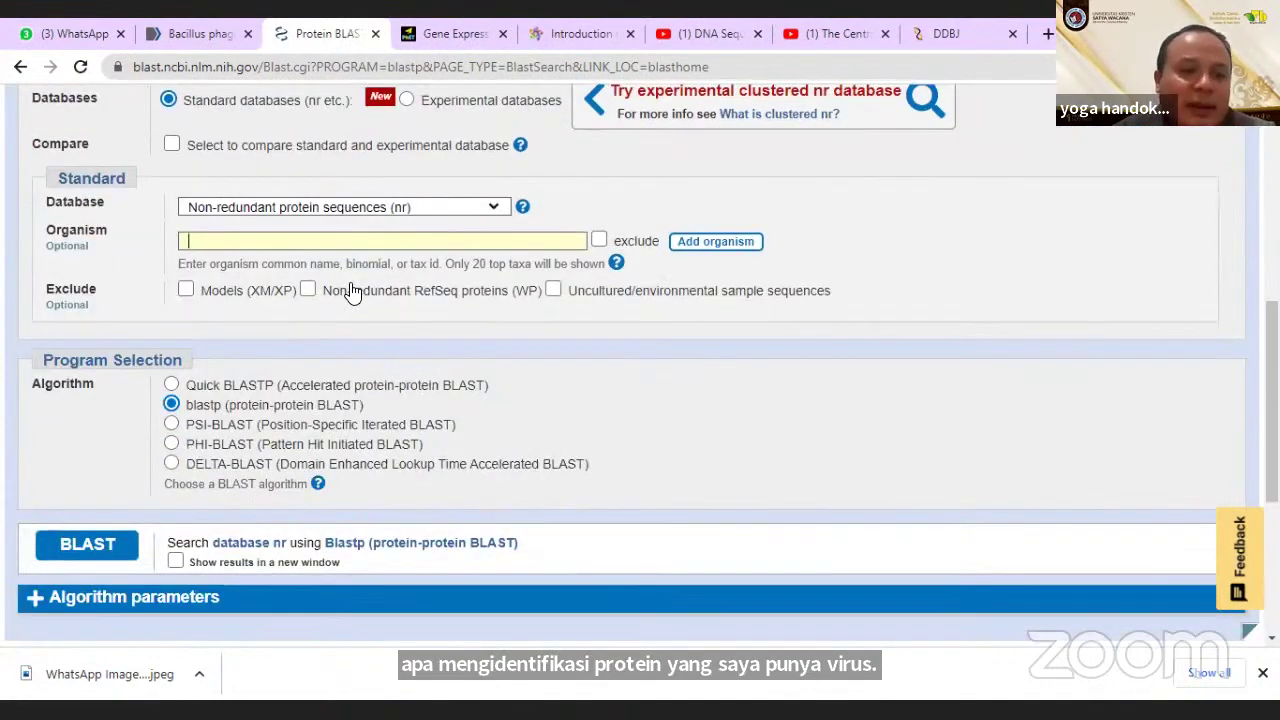
pyautogui.scroll(2, 350, 287)
pyautogui.scroll(2, 350, 289)
pyautogui.scroll(-5, 349, 289)
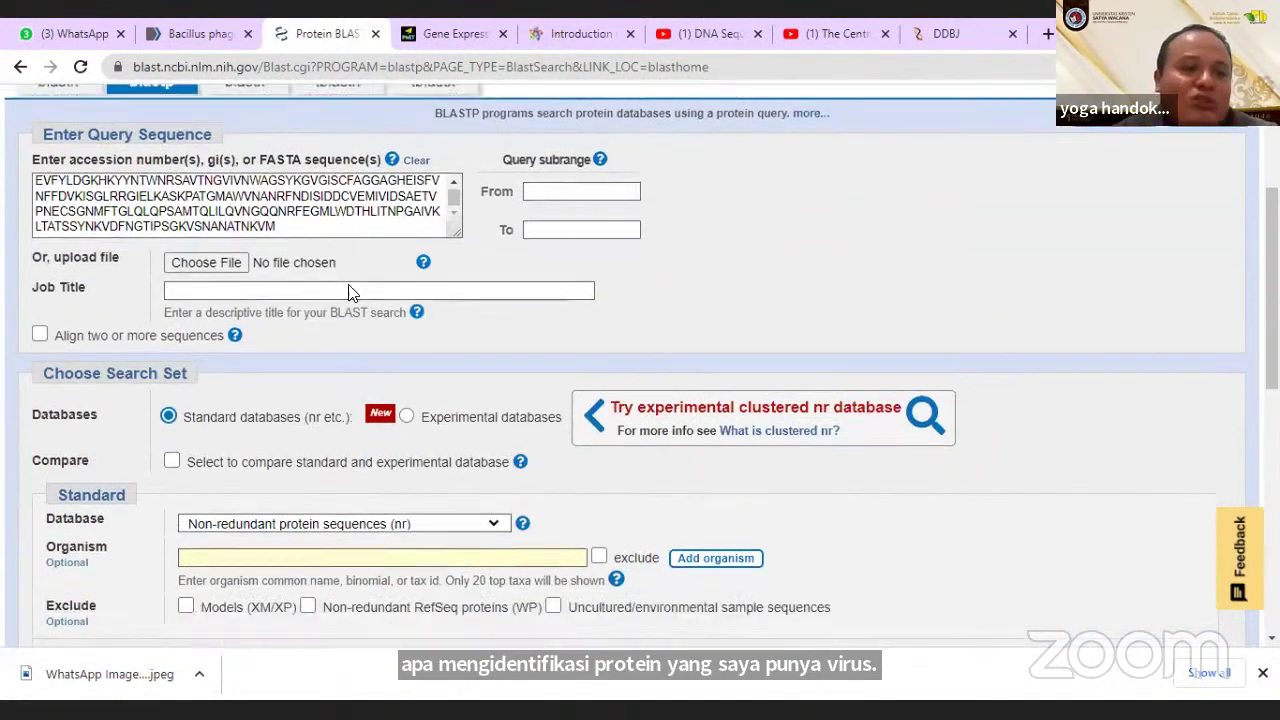
pyautogui.click(101, 453)
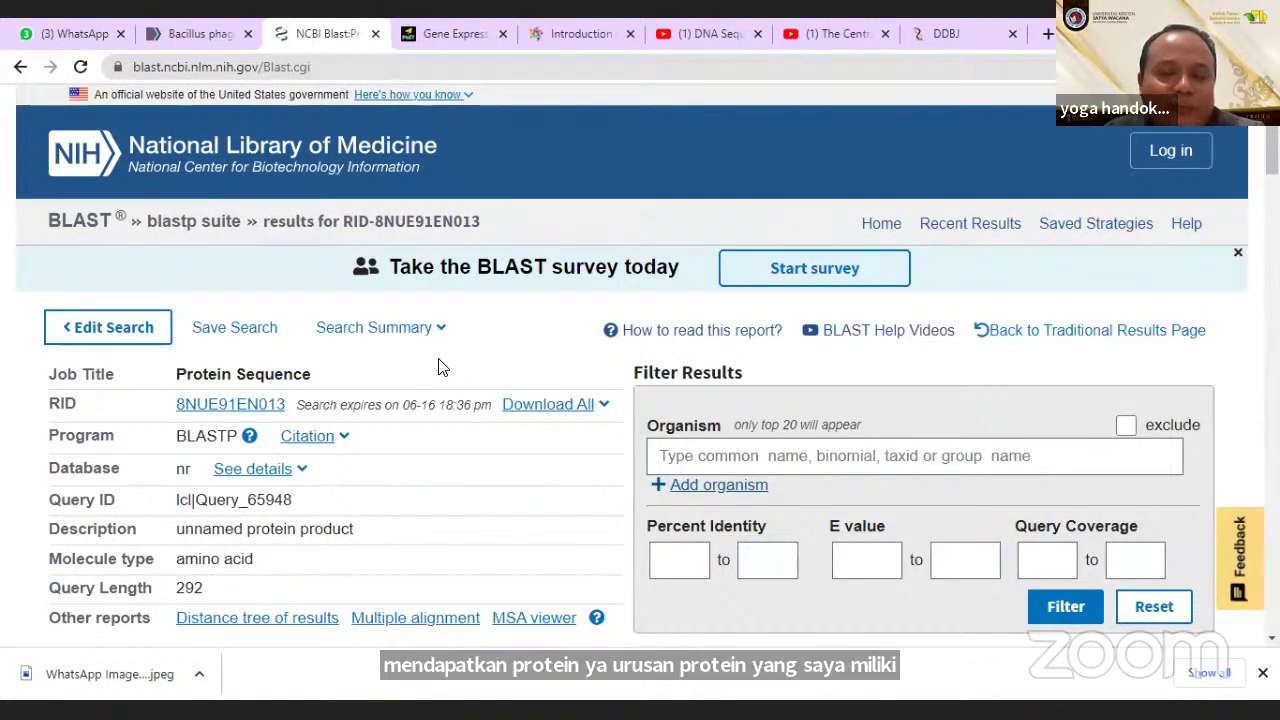
# Examine the BLASTP job summary and the first entries in the list of sequences producing significant alignments.
pyautogui.scroll(-3, 440, 368)
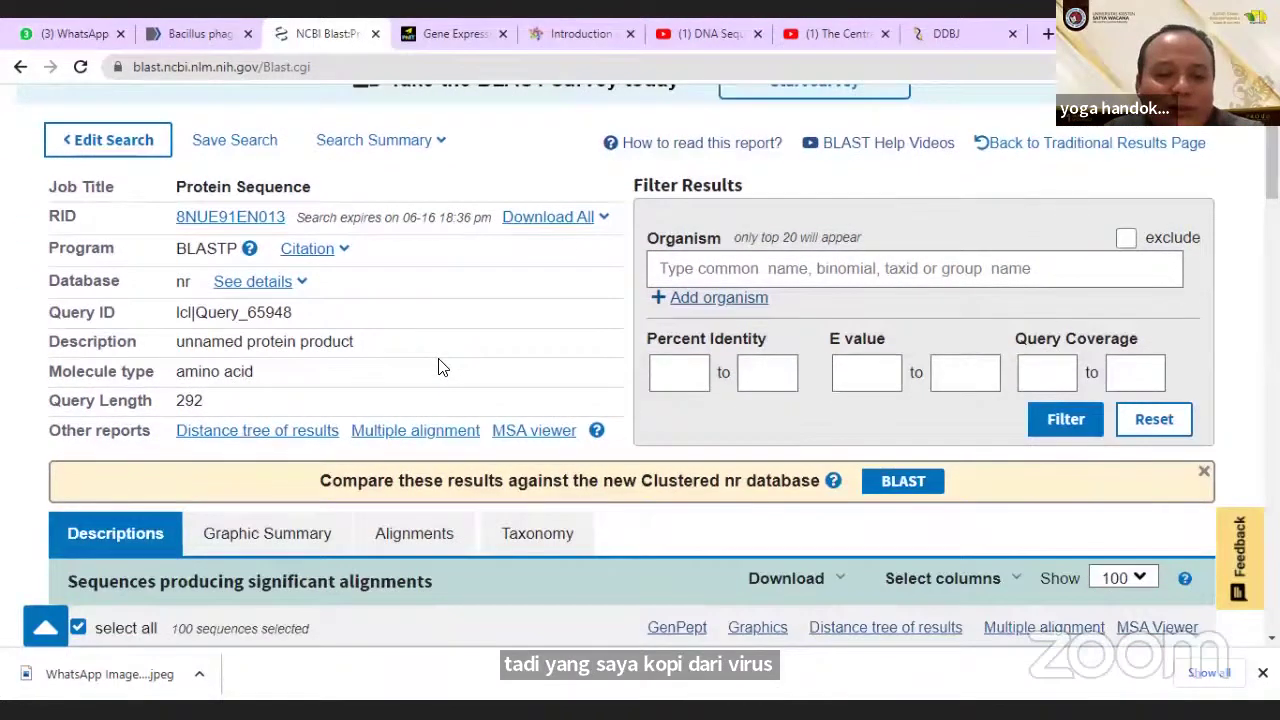
pyautogui.scroll(-1, 440, 368)
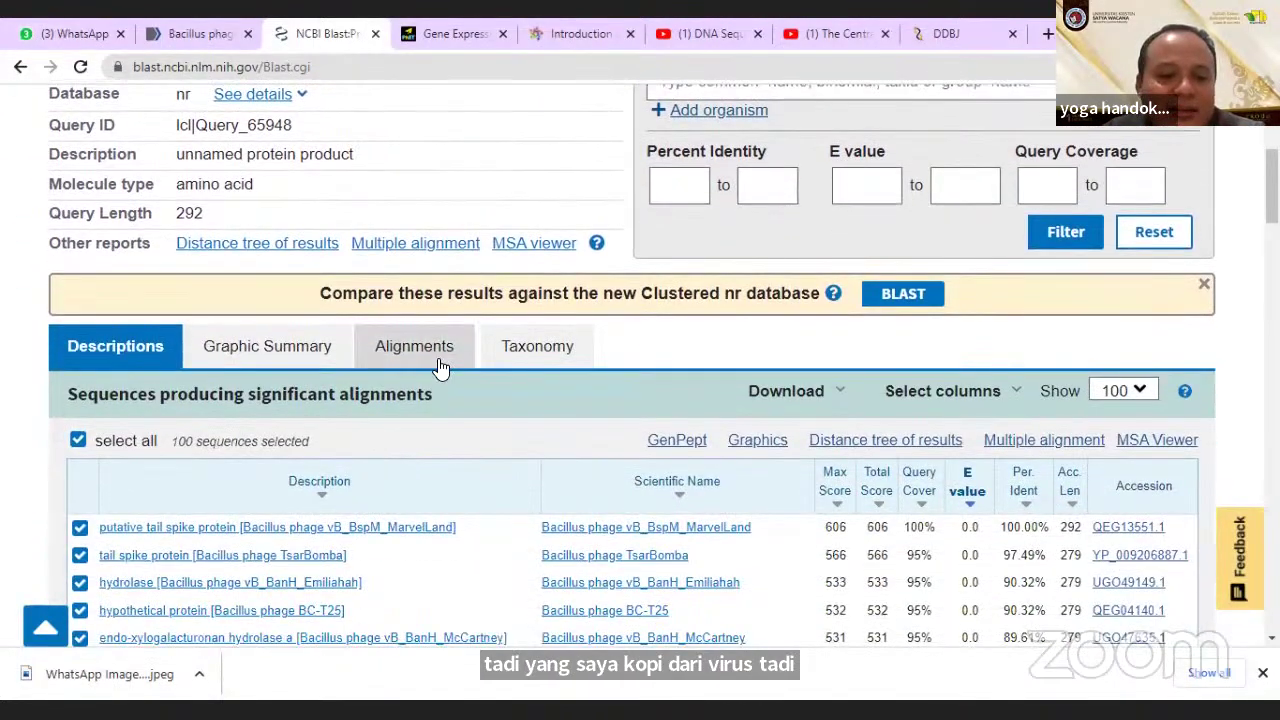
pyautogui.scroll(-1, 440, 368)
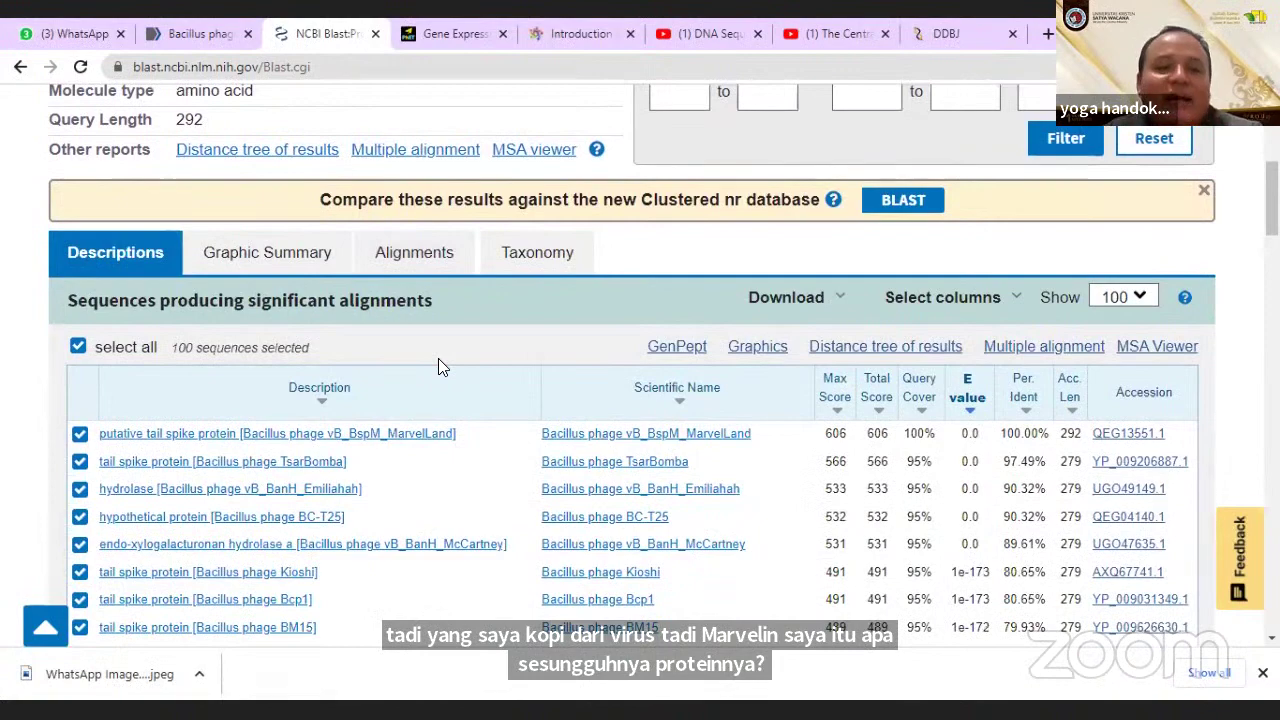
pyautogui.scroll(-1, 438, 360)
pyautogui.scroll(3, 438, 360)
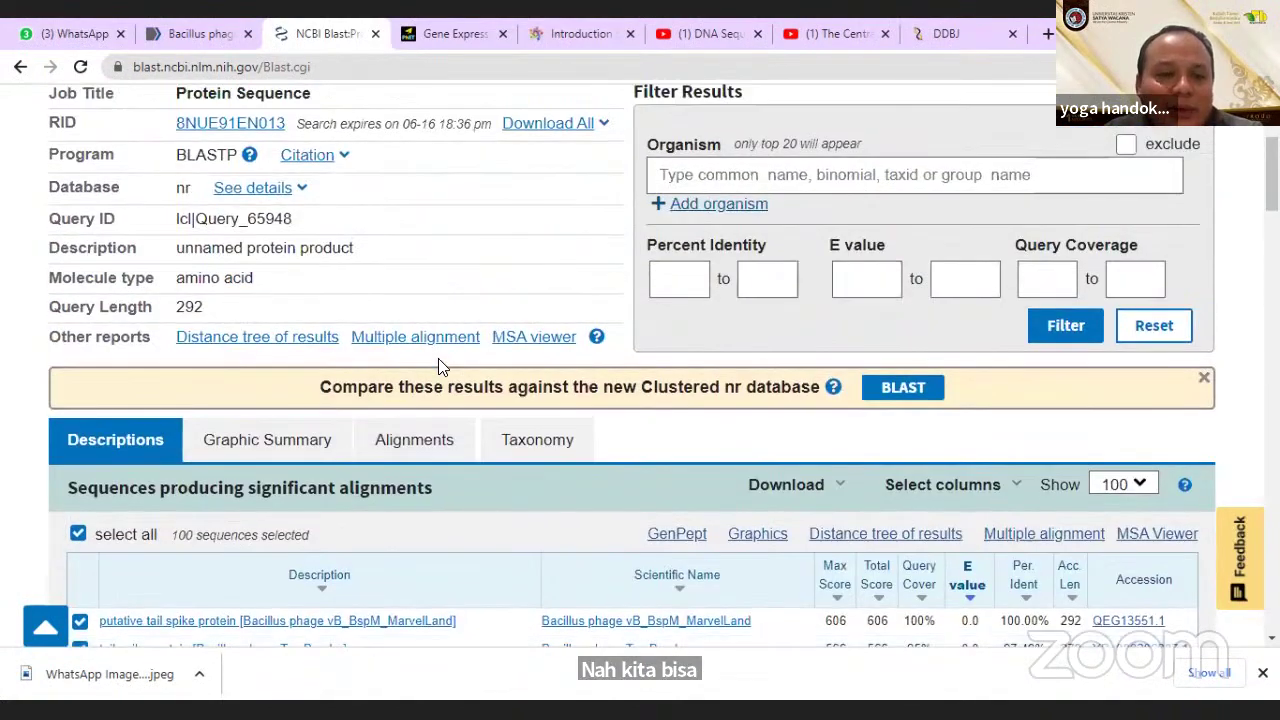
pyautogui.scroll(2, 440, 368)
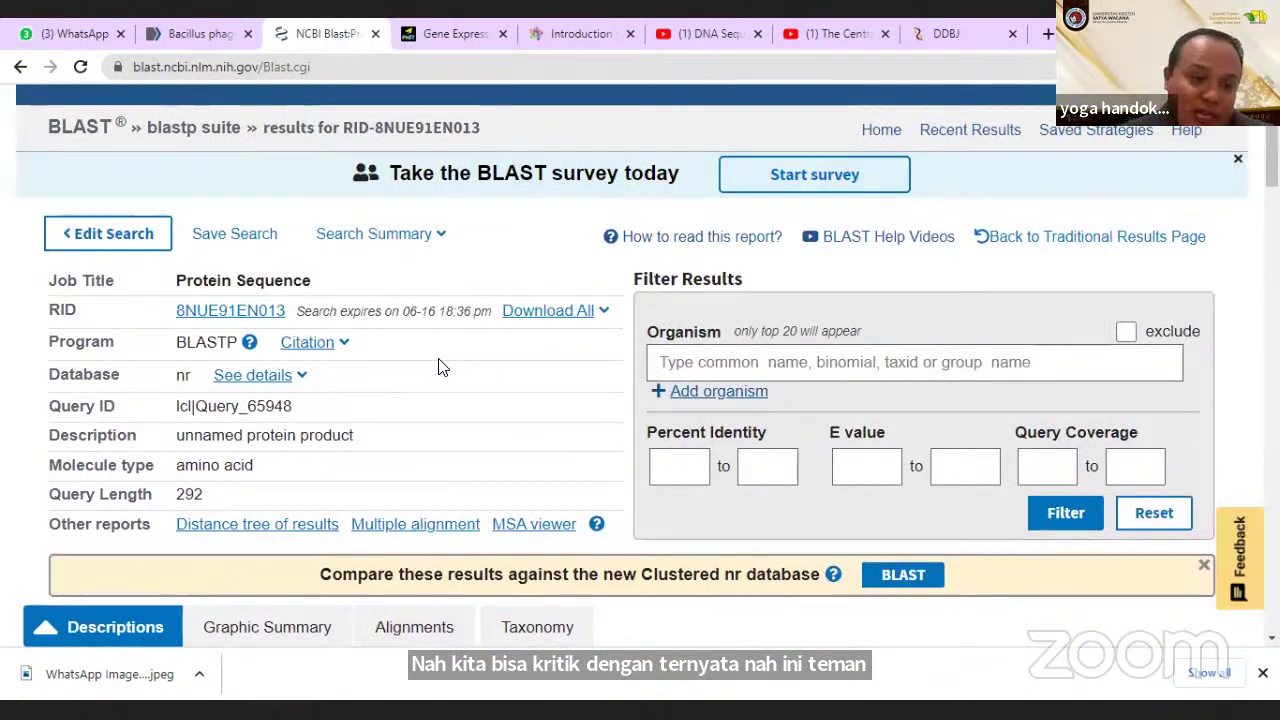
pyautogui.scroll(-4, 480, 367)
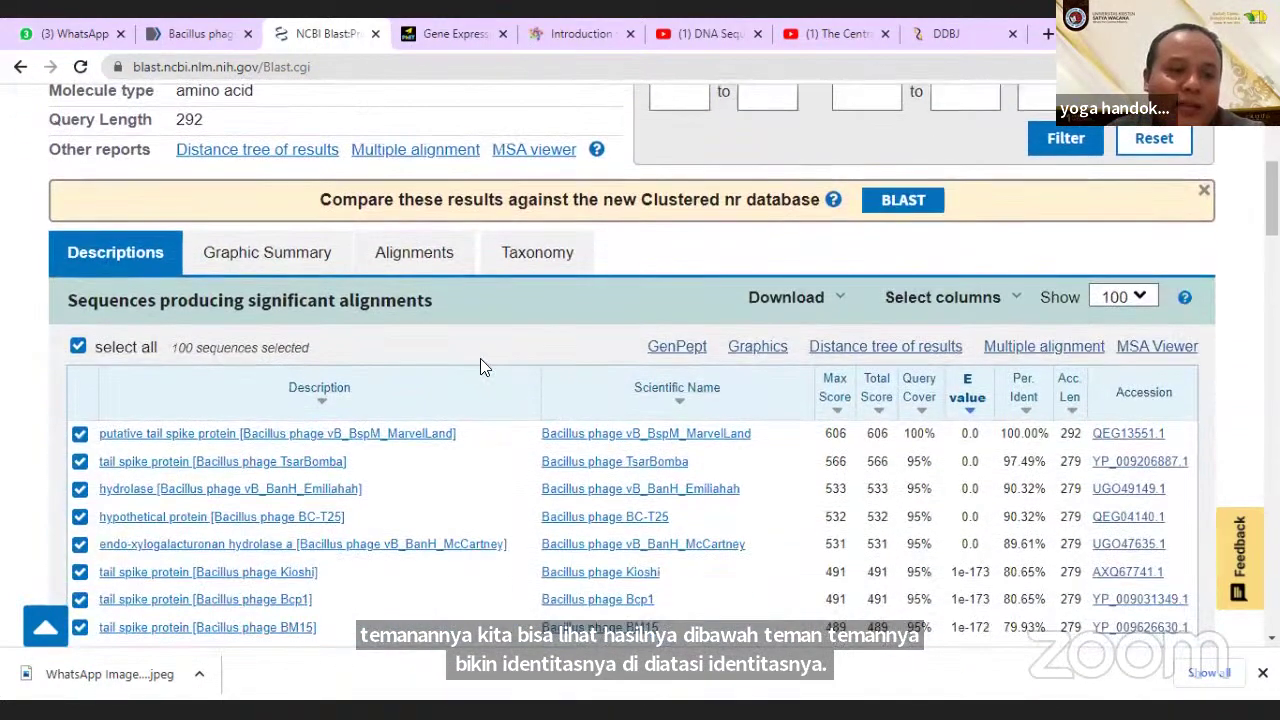
# Highlight the percent identity of the Bacillus phage TsarBomba tail spike protein hit and look through the other hits.
pyautogui.scroll(-2, 480, 367)
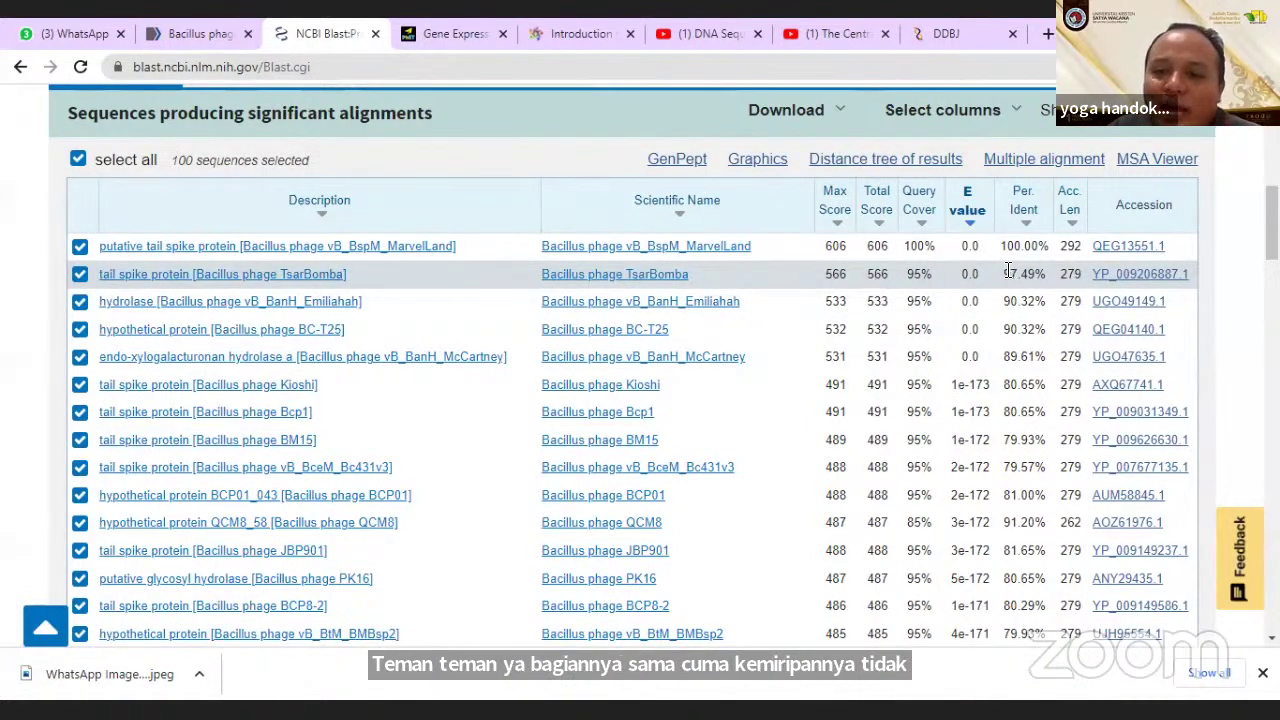
pyautogui.moveTo(1004, 270); pyautogui.dragTo(1046, 273)
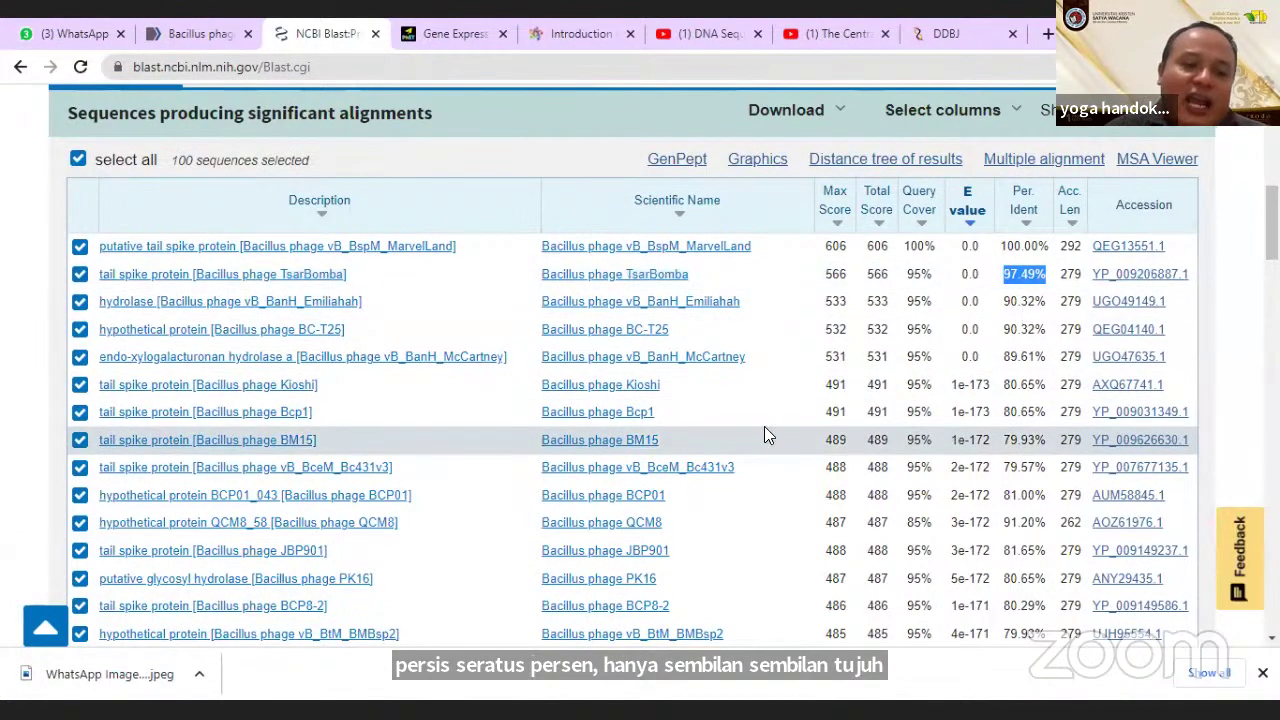
pyautogui.scroll(-1, 775, 415)
pyautogui.scroll(-2, 784, 408)
pyautogui.scroll(5, 794, 409)
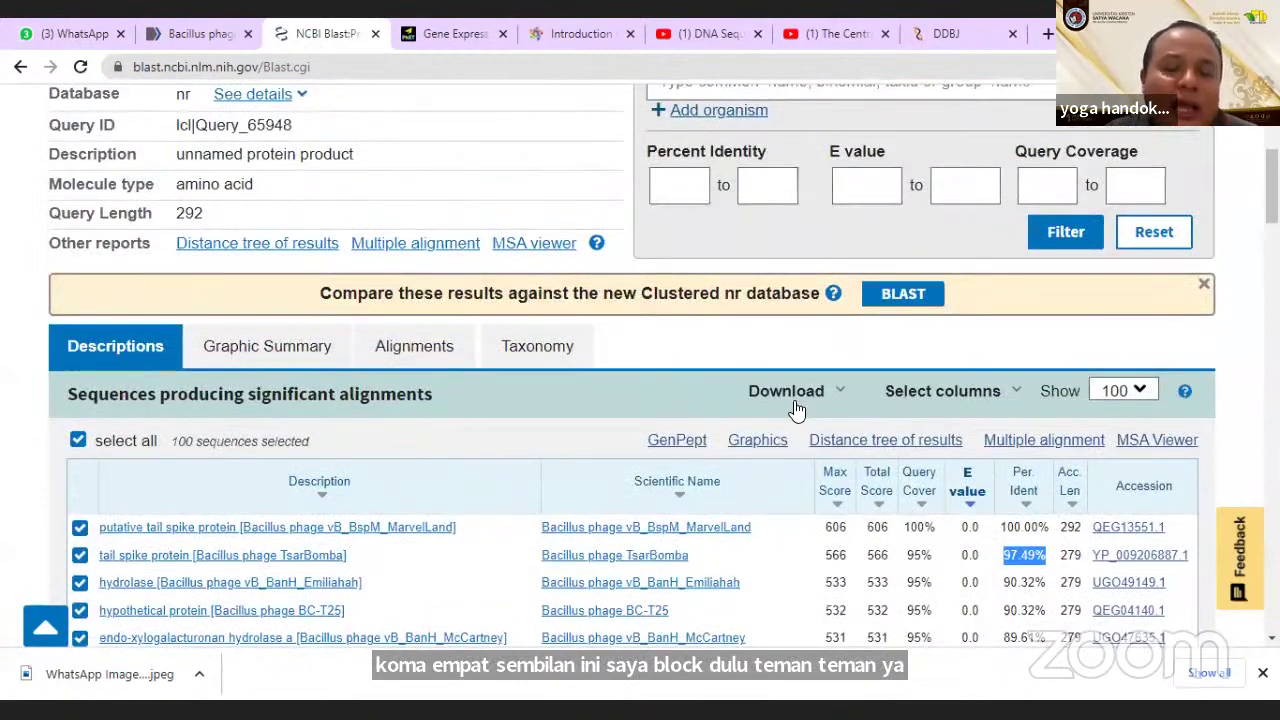
pyautogui.scroll(2, 794, 409)
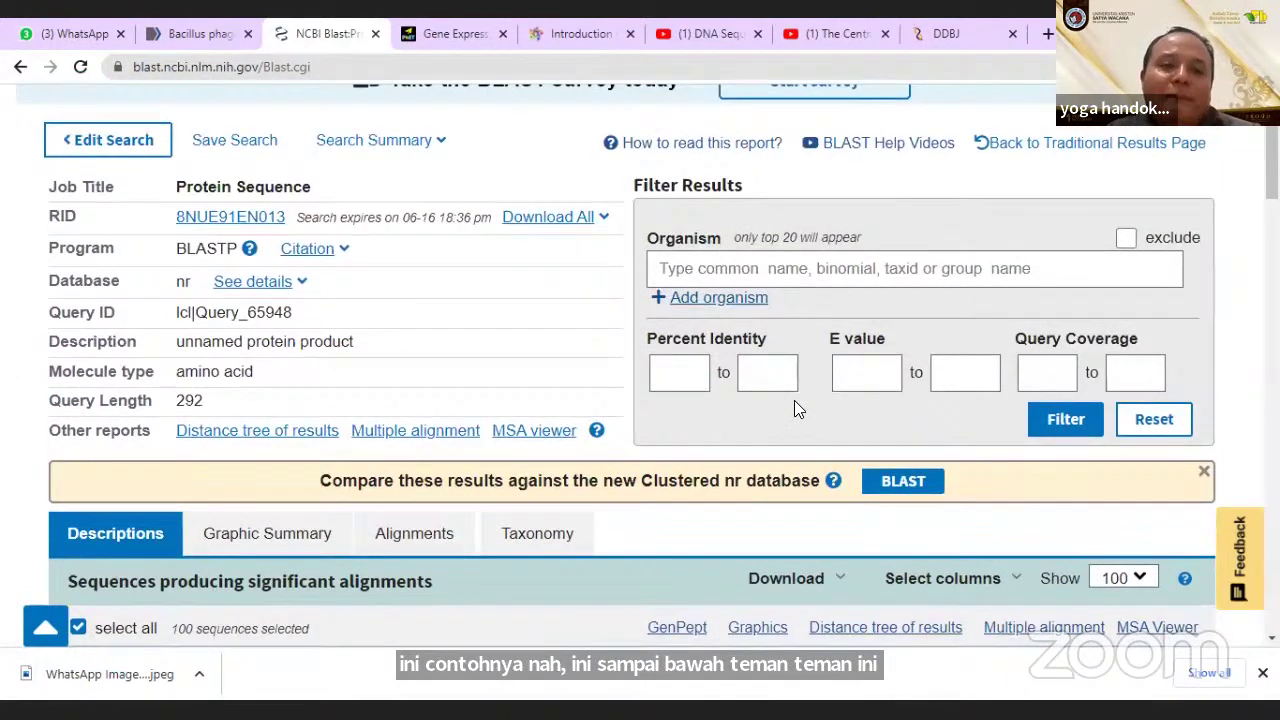
pyautogui.scroll(1, 794, 402)
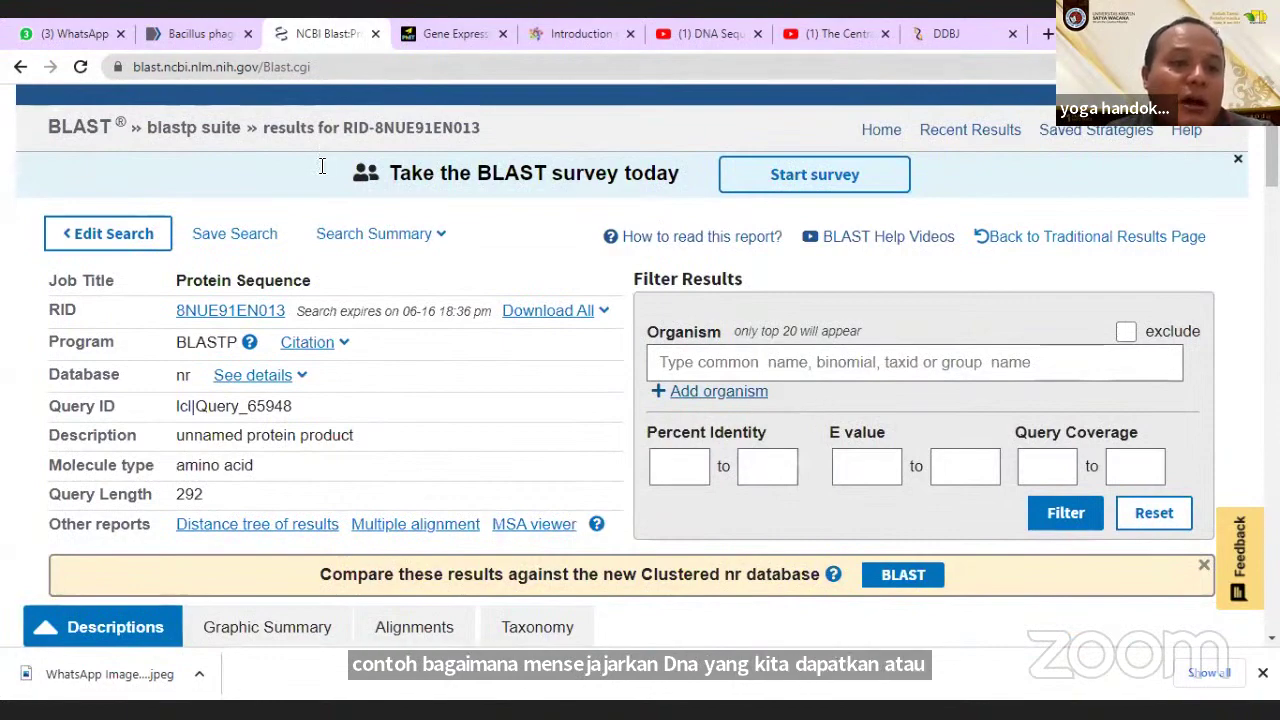
# Close the Protein BLAST page and open a new browser tab placed directly after the Bacillus phage record.
pyautogui.click(20, 67)
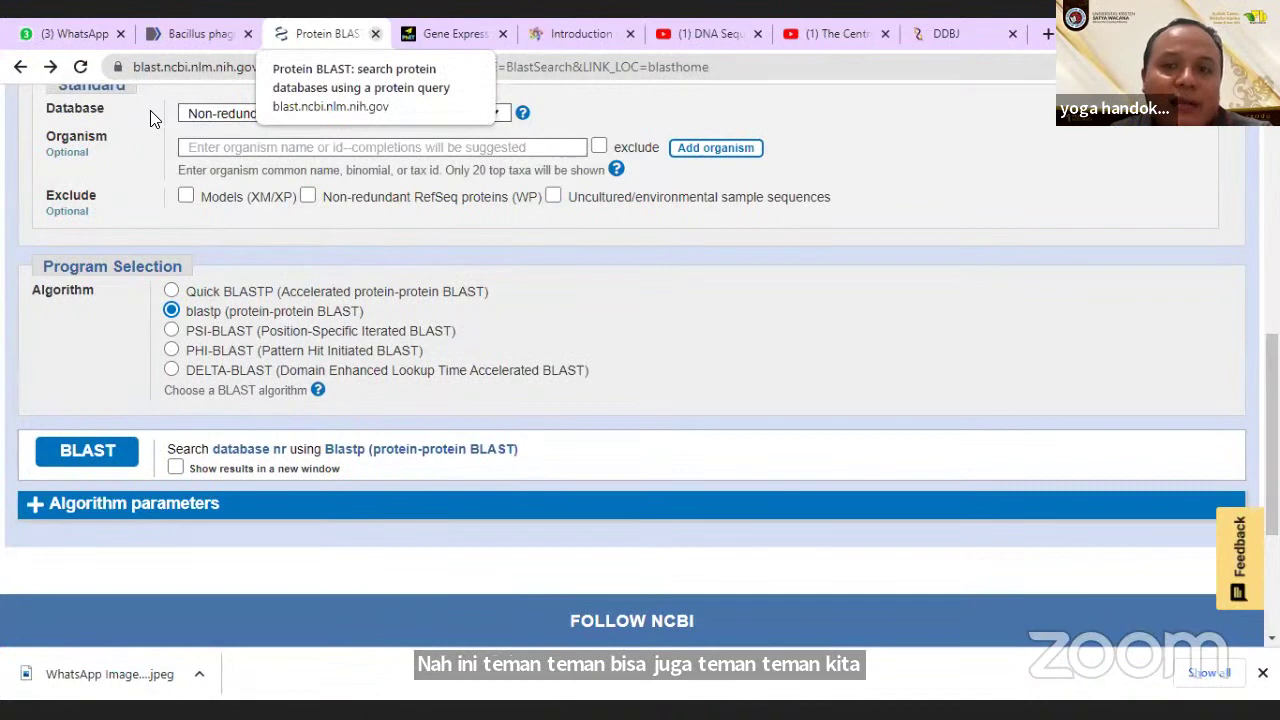
pyautogui.hotkey('ctrl', 'w')
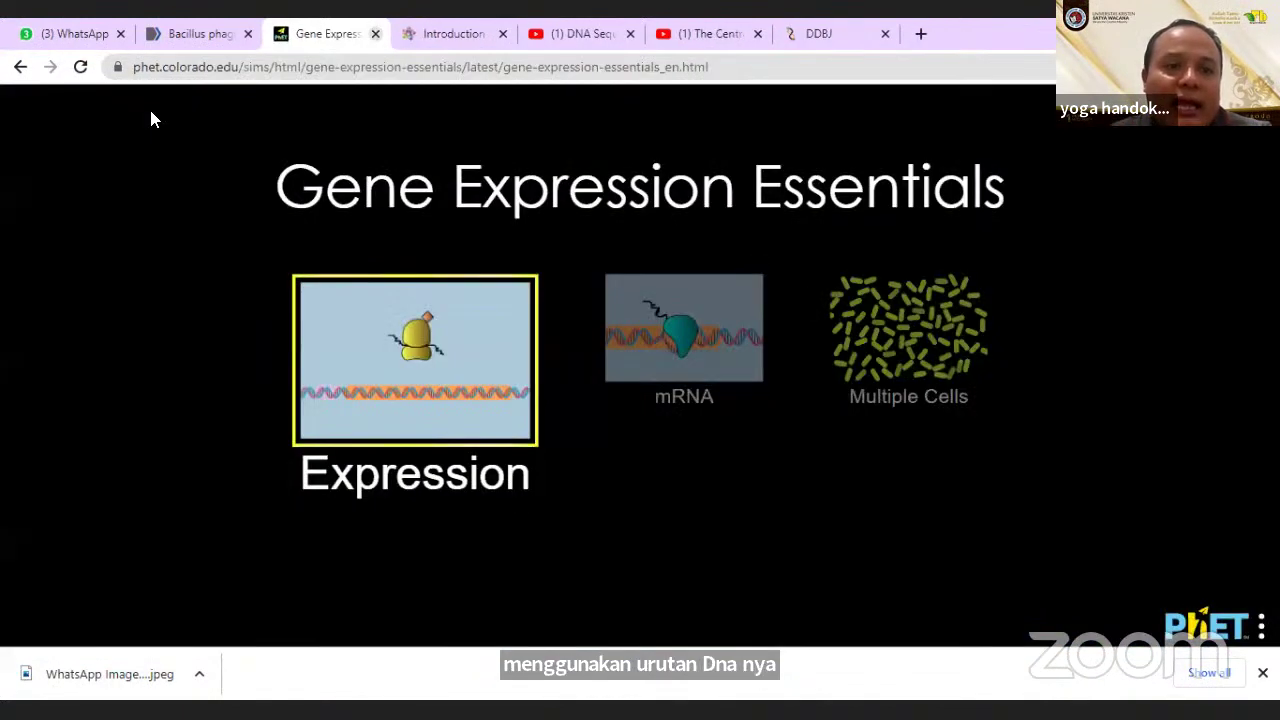
pyautogui.hotkey('ctrl', 't')
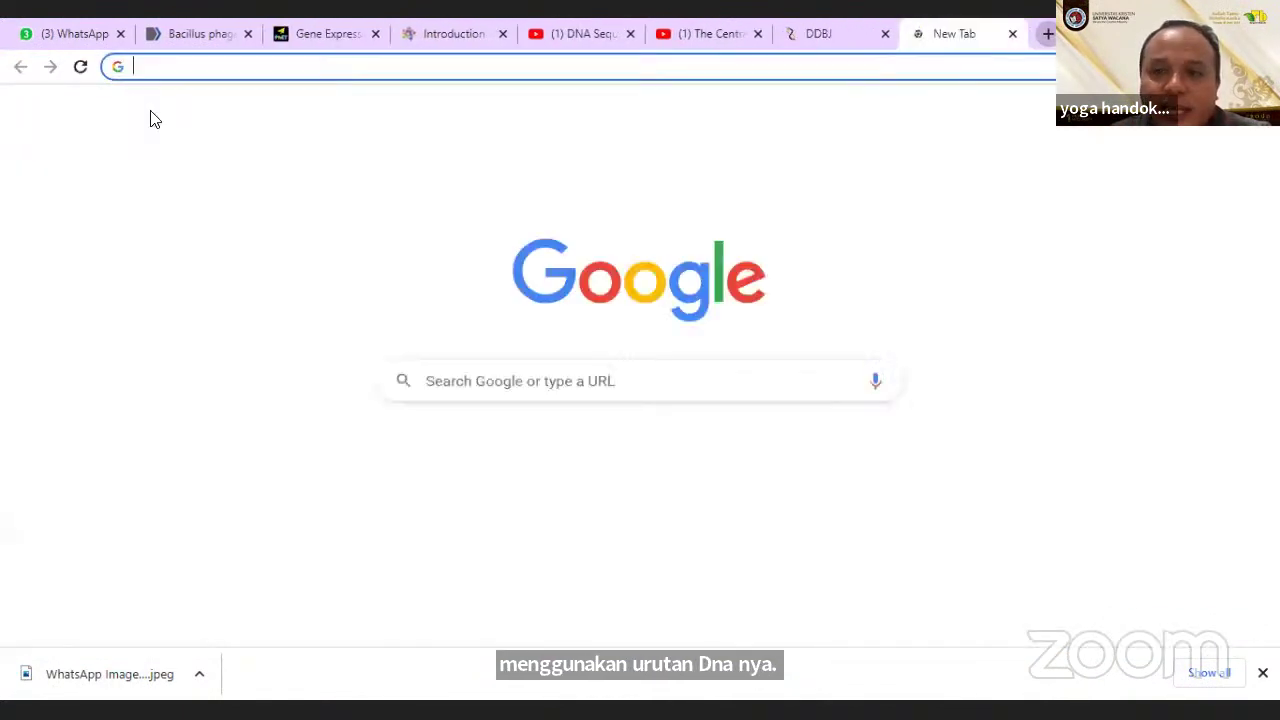
pyautogui.click(597, 386)
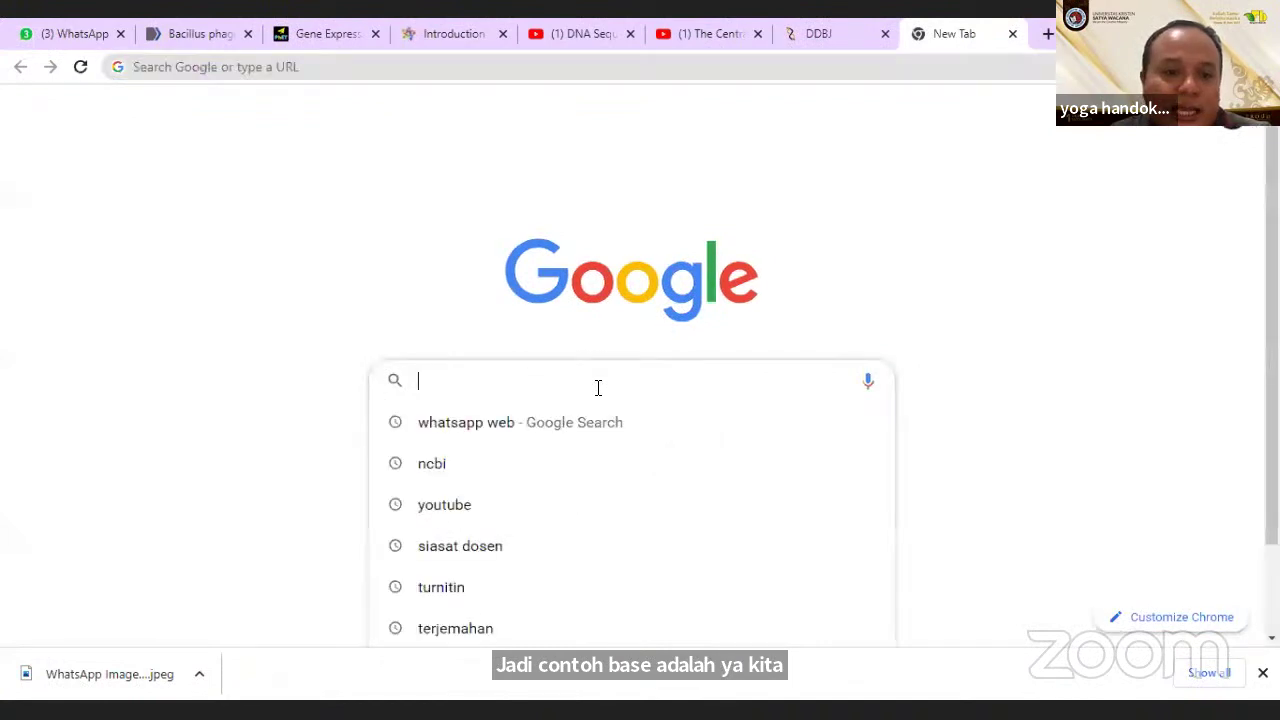
pyautogui.hotkey('ctrl', 'shift', 'pageup')
pyautogui.hotkey('ctrl', 'shift', 'pageup')
pyautogui.hotkey('ctrl', 'shift', 'pageup')
pyautogui.hotkey('ctrl', 'shift', 'pageup')
pyautogui.hotkey('ctrl', 'shift', 'pageup')
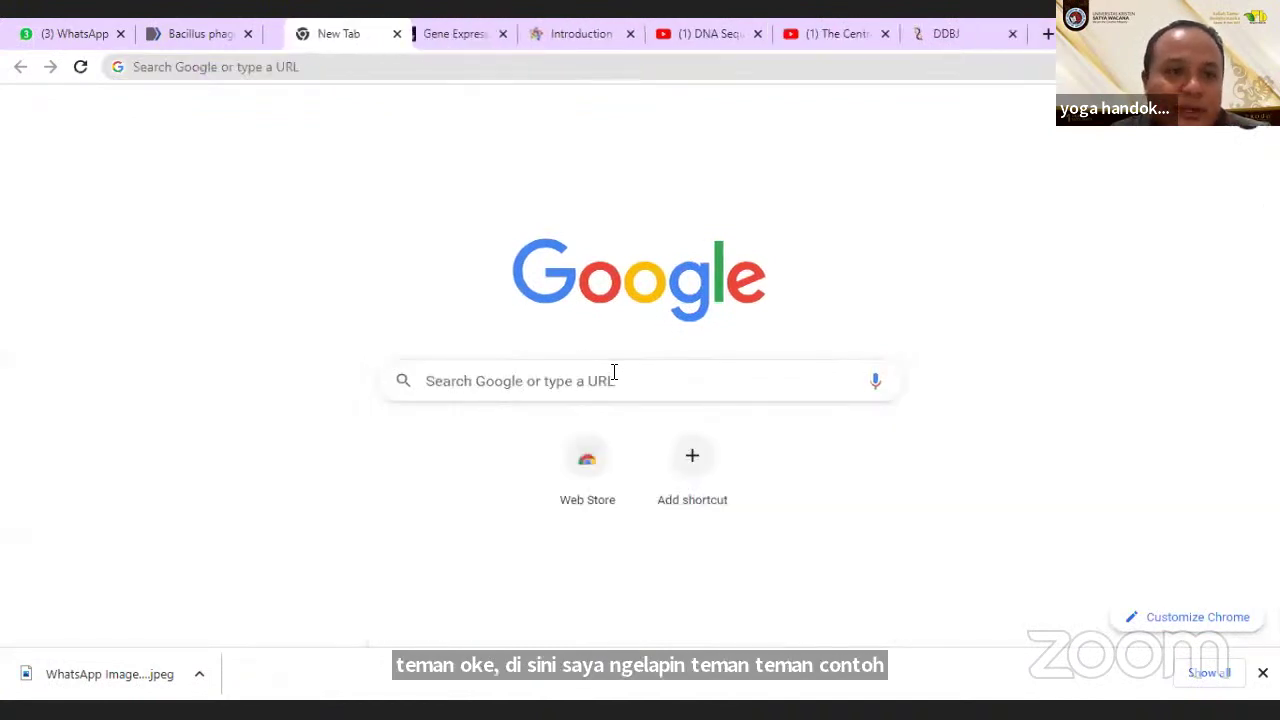
# Search Google for ncbi, go to NCBI's BLAST page, and open Nucleotide BLAST.
pyautogui.click(564, 391)
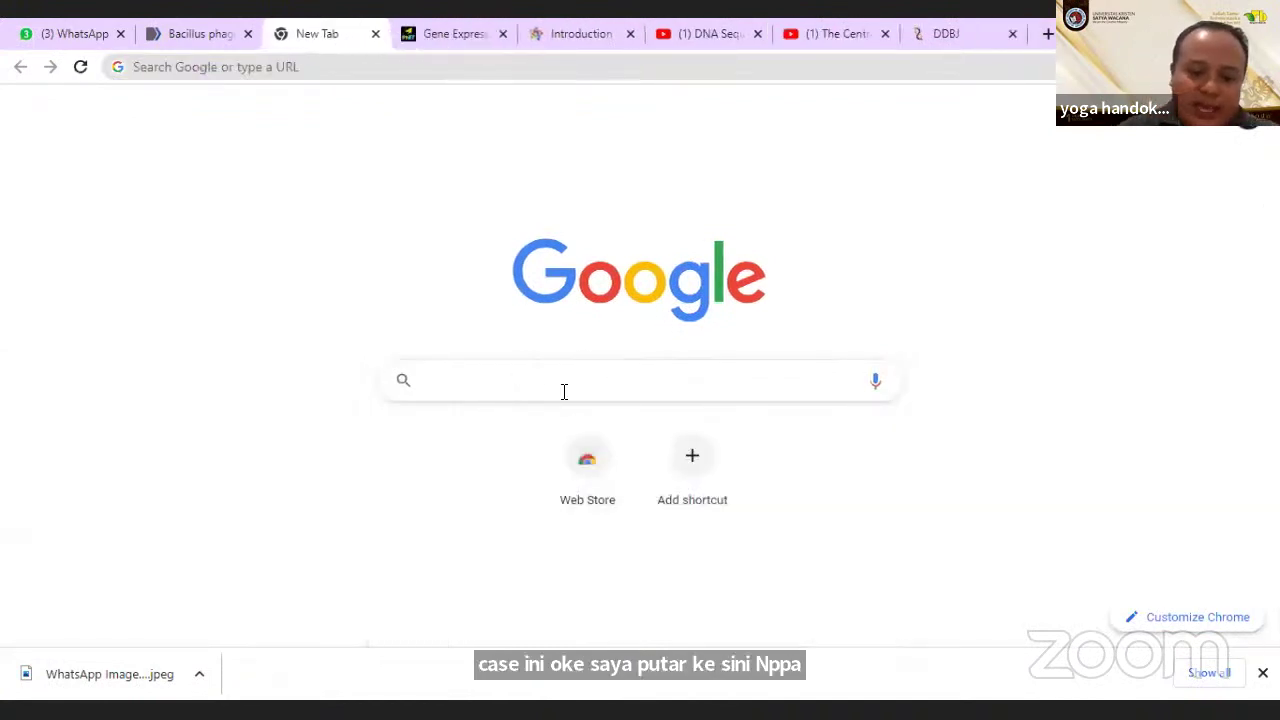
pyautogui.write('ncbi')
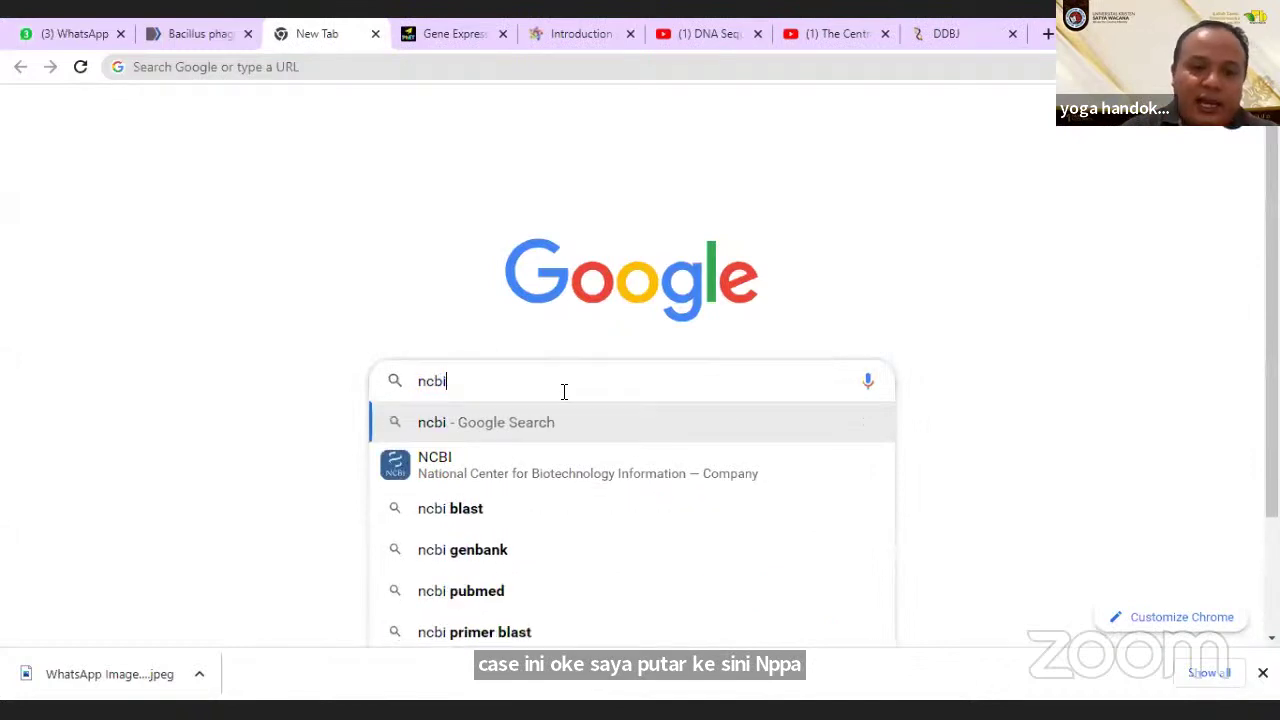
pyautogui.click(576, 455)
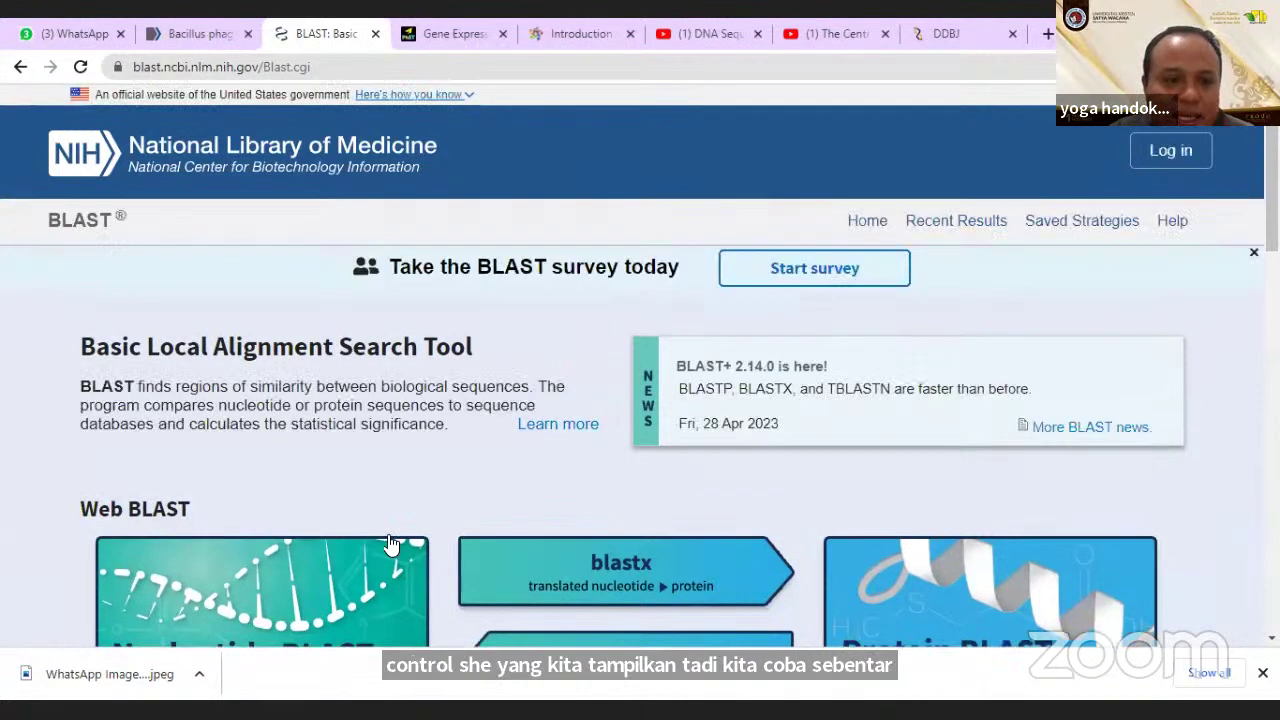
pyautogui.scroll(-1, 304, 524)
pyautogui.click(304, 516)
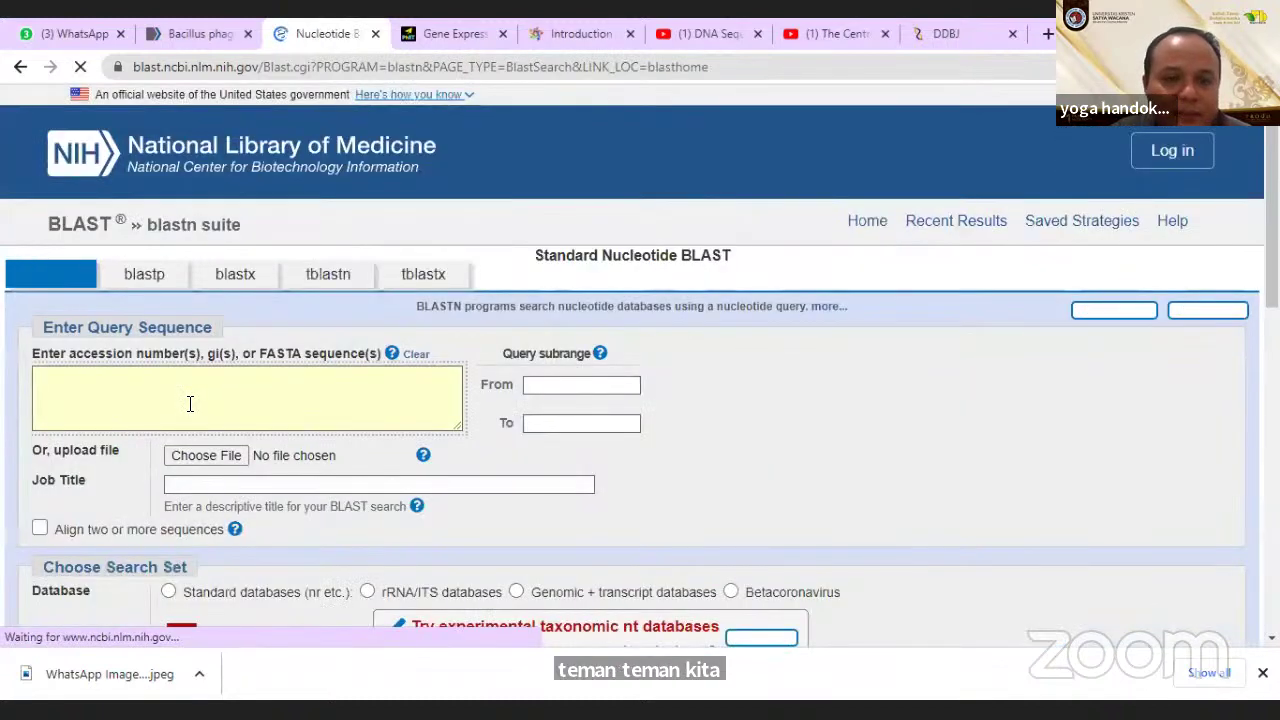
# Enter tcacctaggc gacgatccct agctggtctg agaggatgac cagccacact ggaactgaga as the query sequence and remove its spaces and trailing line break.
pyautogui.write('tcacctaggc gacgatccct agctggtctg agaggatgac cagccacact ggaactgaga')
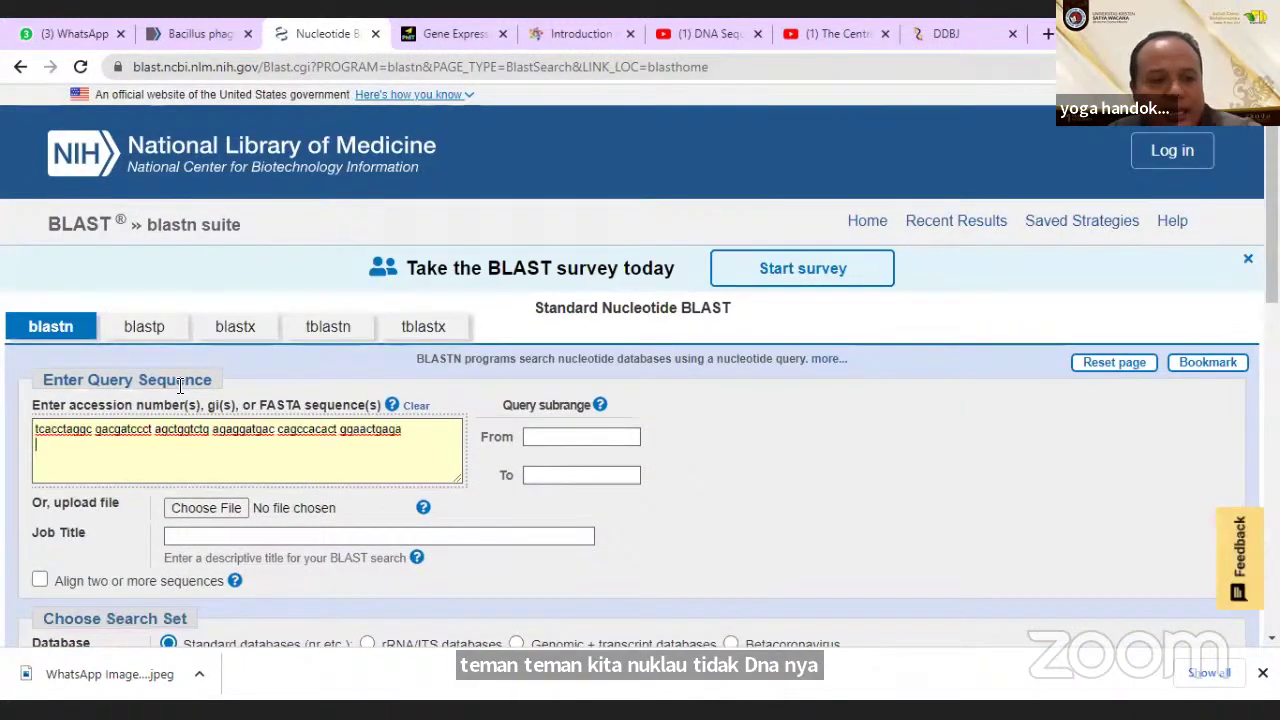
pyautogui.click(95, 429)
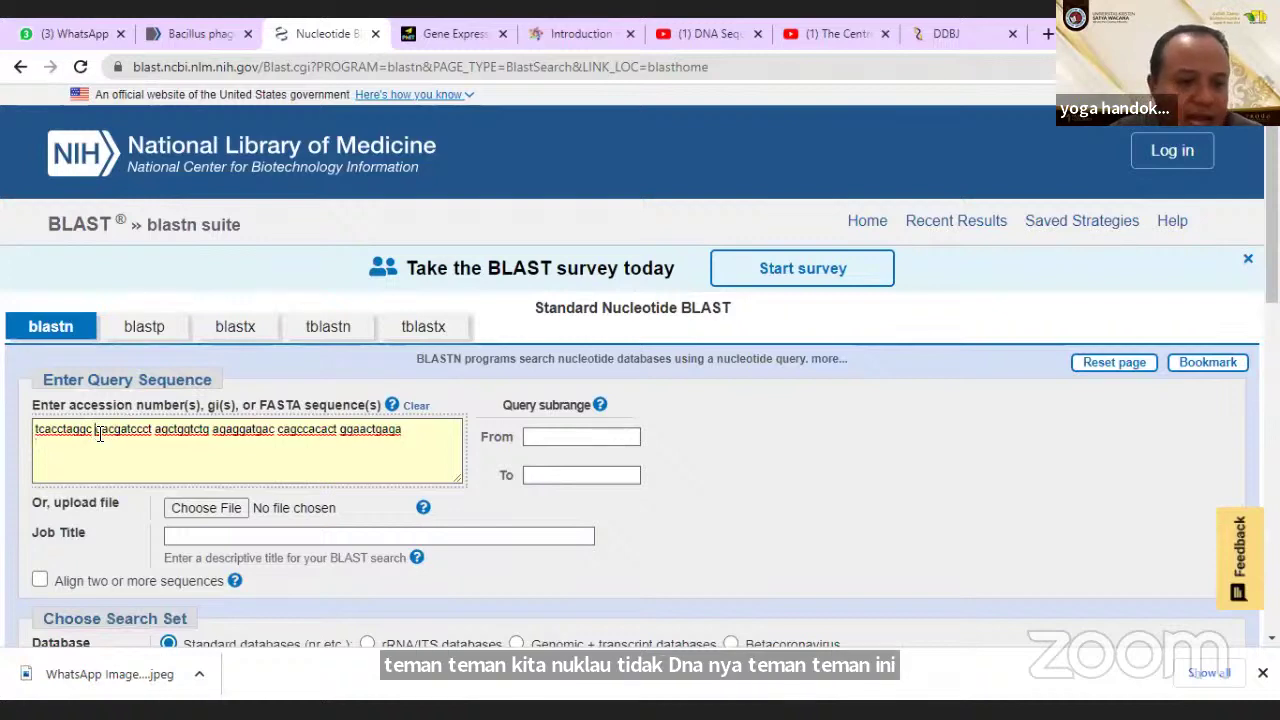
pyautogui.press('BackSpace')
pyautogui.click(152, 429)
pyautogui.press('BackSpace')
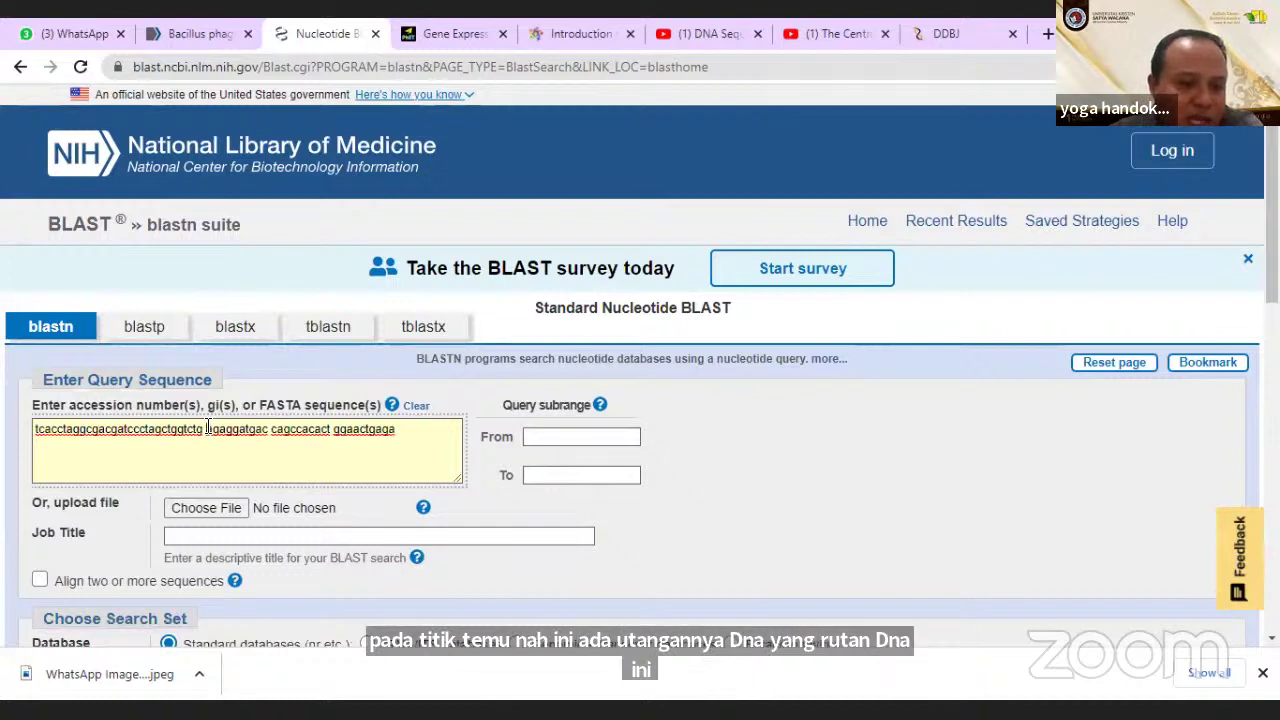
pyautogui.click(207, 429)
pyautogui.press('BackSpace')
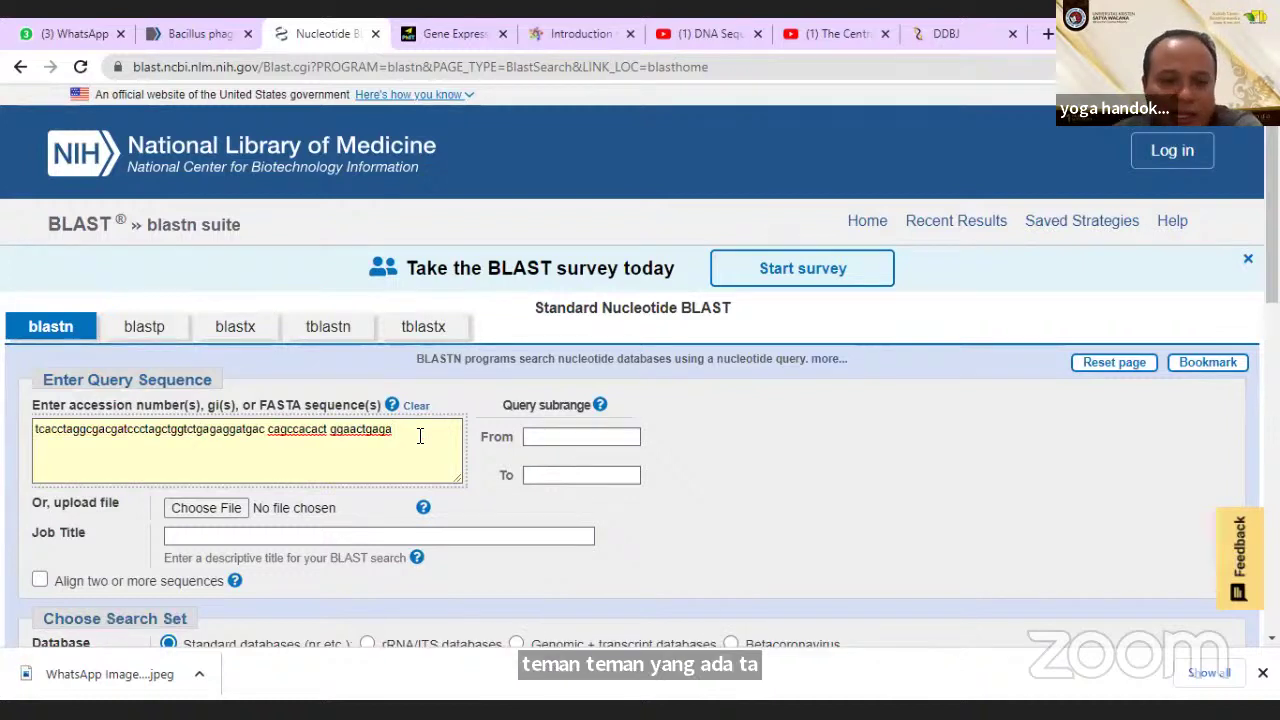
pyautogui.click(268, 428)
pyautogui.press('BackSpace')
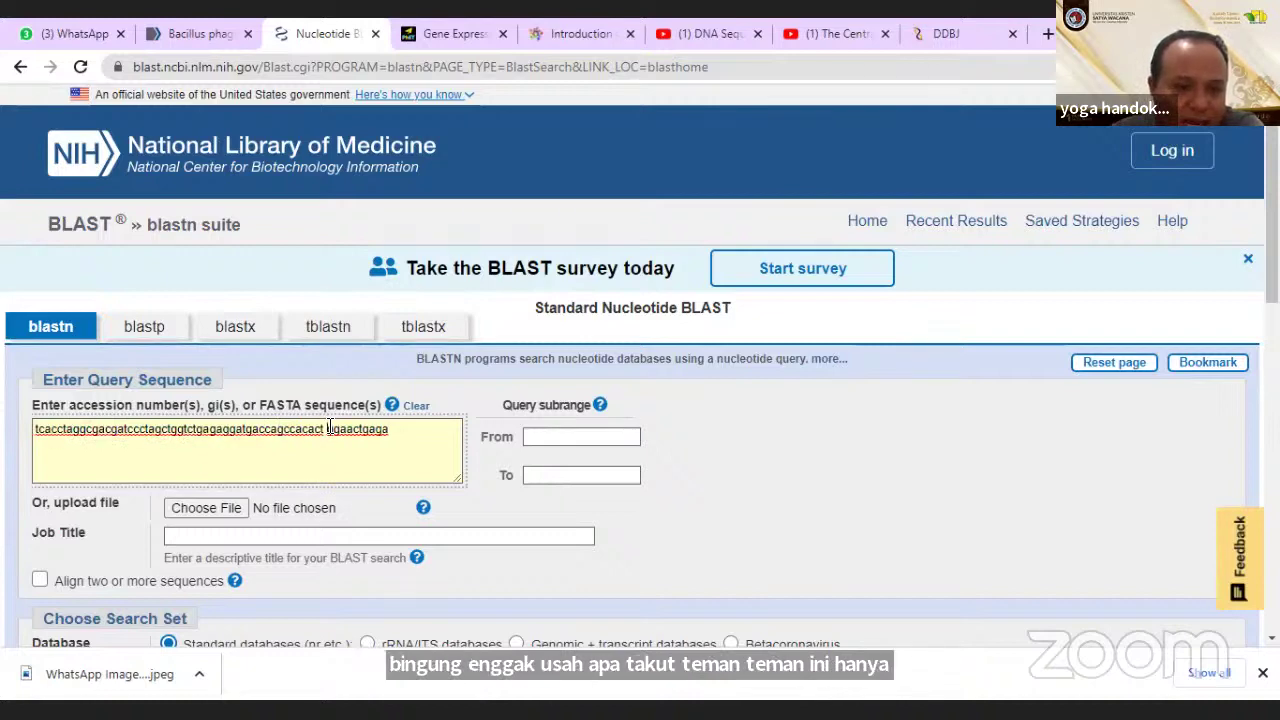
pyautogui.click(328, 428)
pyautogui.press('BackSpace')
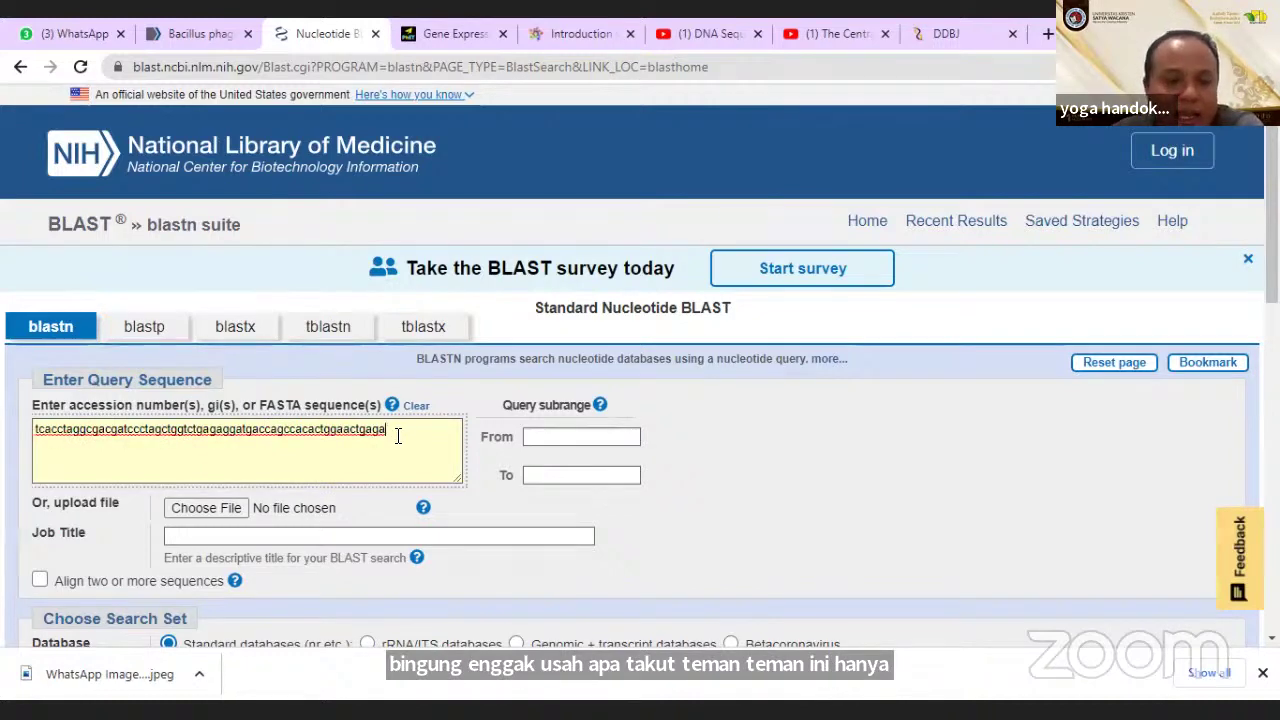
pyautogui.press('BackSpace')
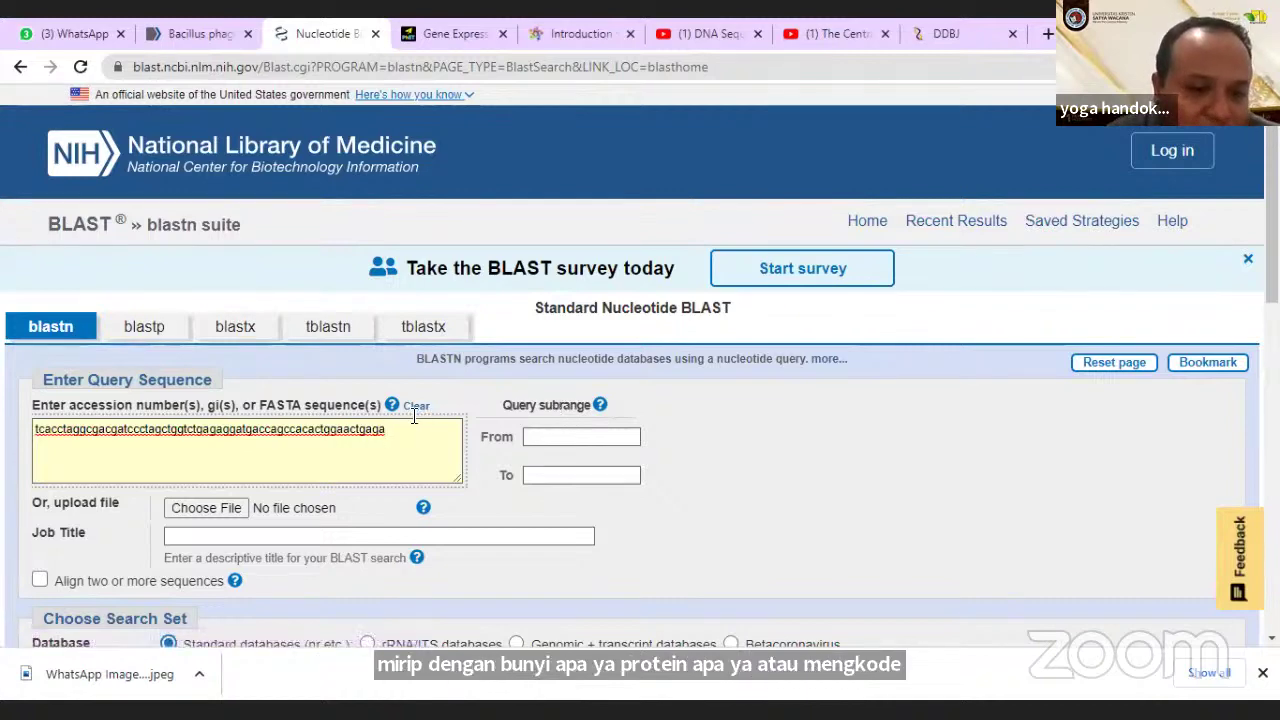
# Run the BLAST search against the Nucleotide collection (nr/nt), optimized for highly similar sequences (megablast).
pyautogui.scroll(-1, 414, 416)
pyautogui.scroll(-5, 412, 418)
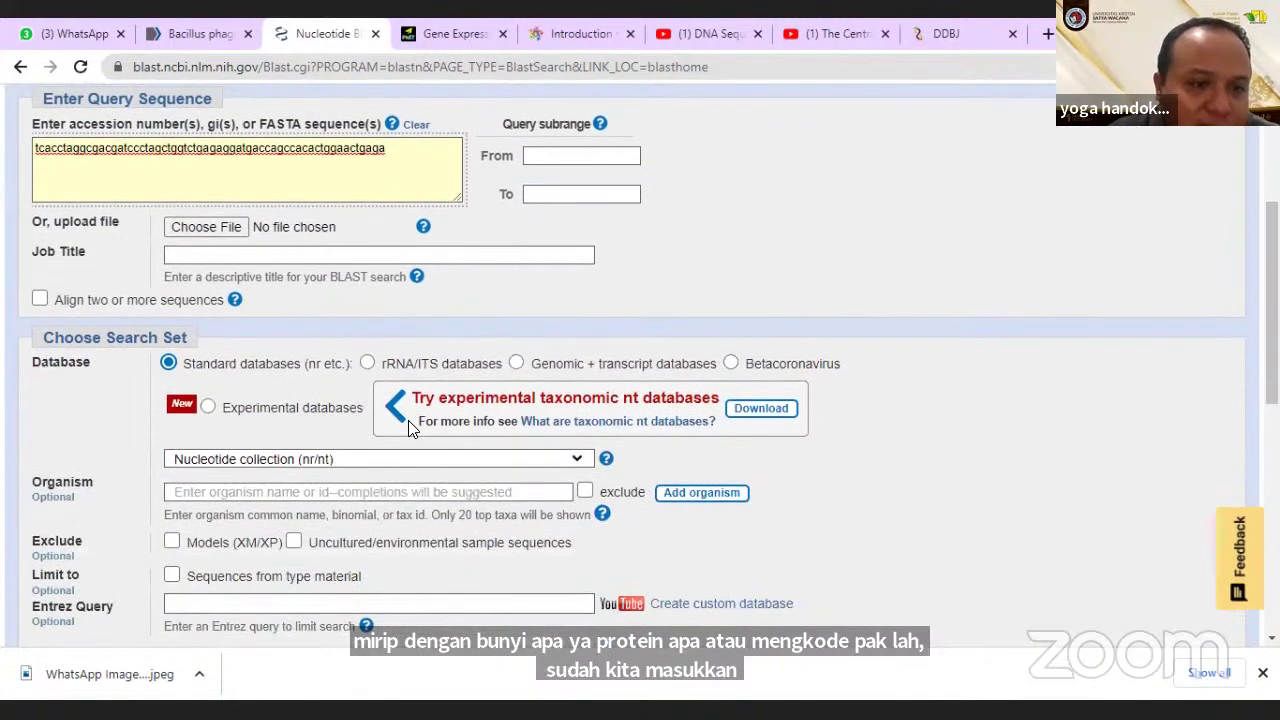
pyautogui.scroll(-6, 408, 420)
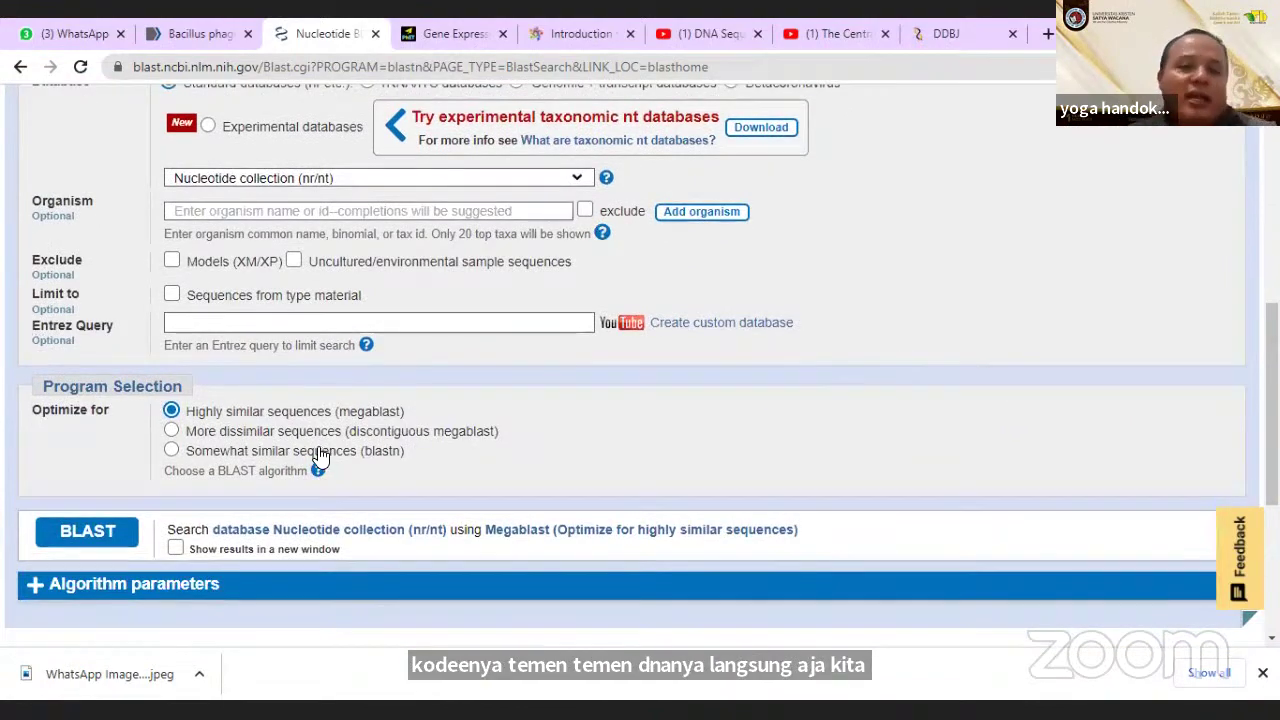
pyautogui.scroll(1, 318, 456)
pyautogui.scroll(7, 314, 455)
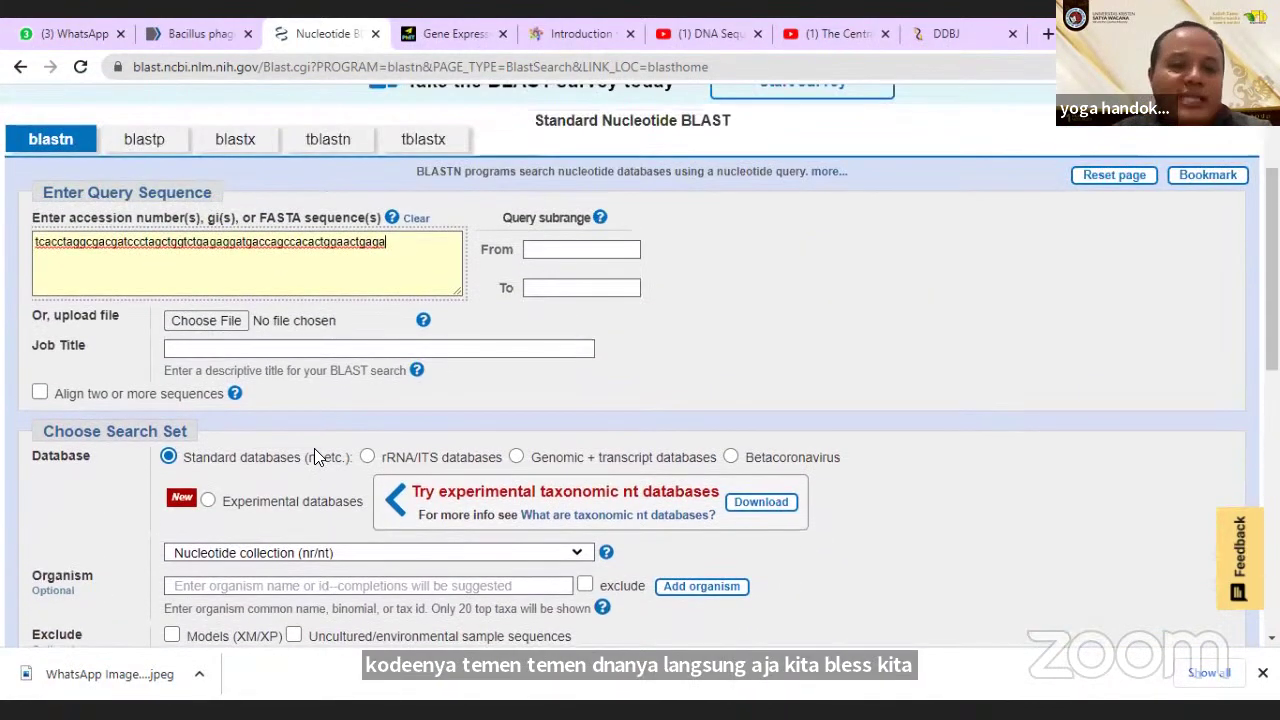
pyautogui.scroll(-10, 314, 450)
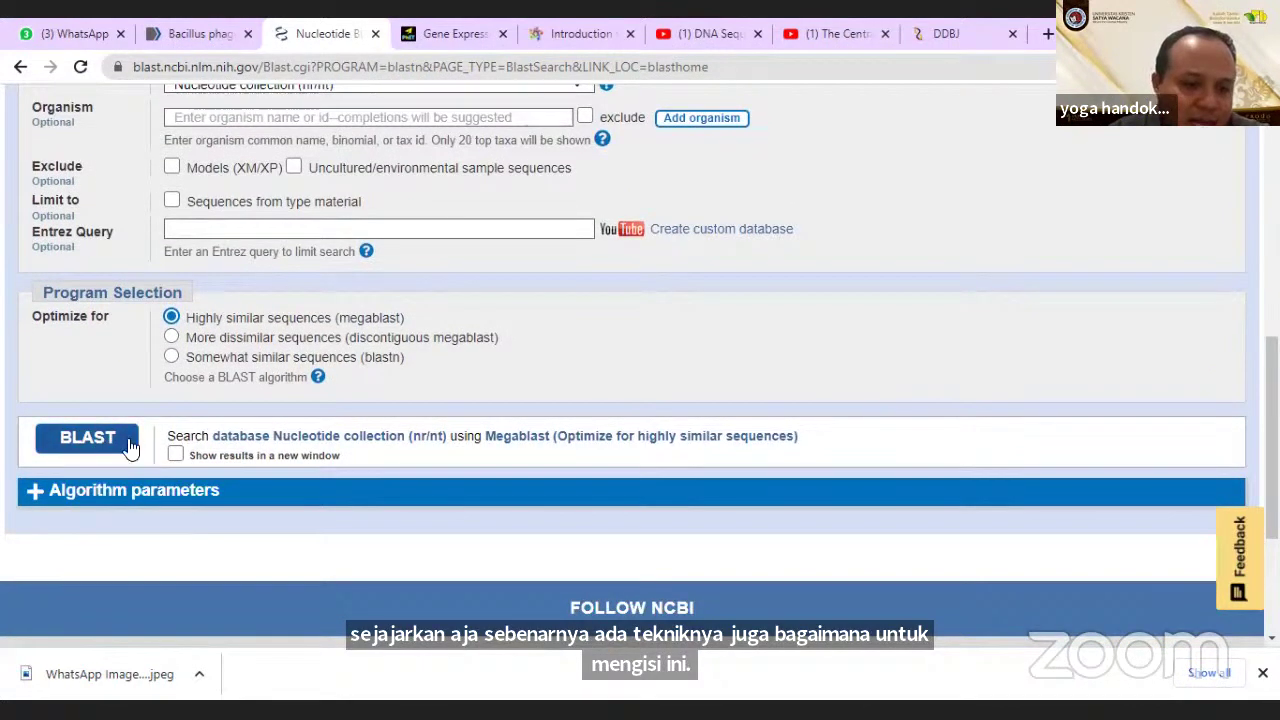
pyautogui.click(119, 440)
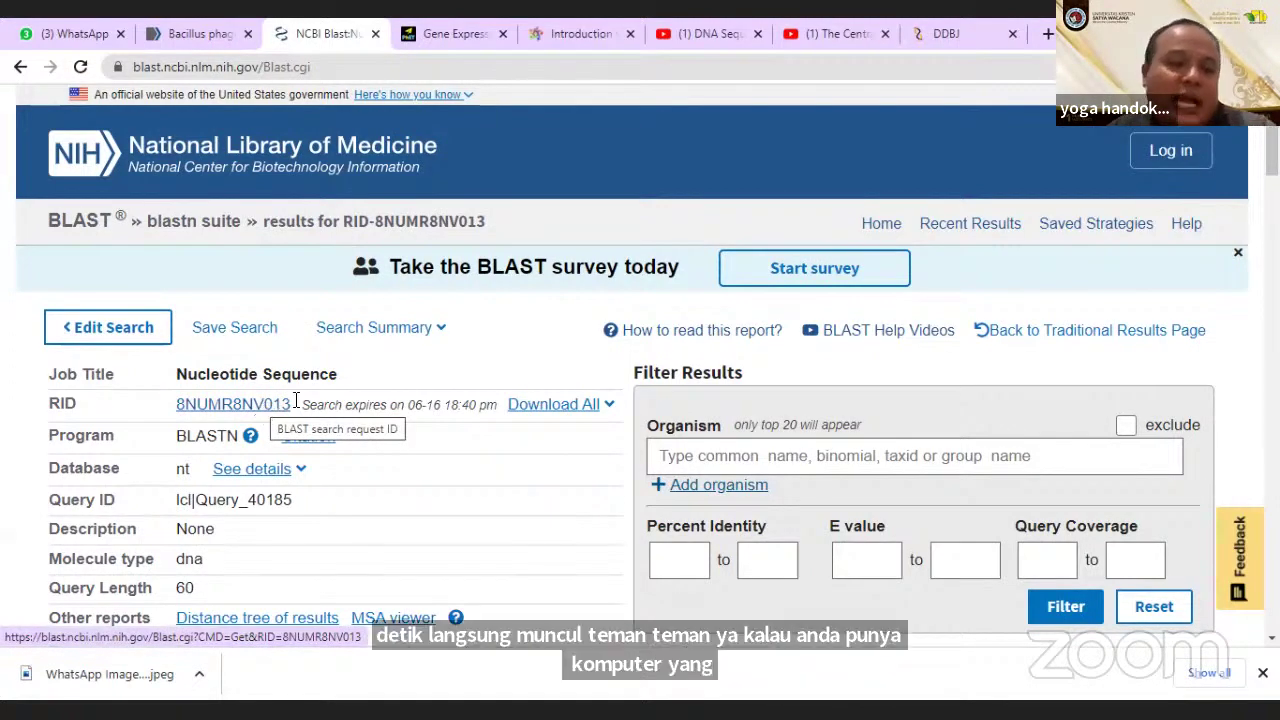
# Look through the sequences producing significant alignments and highlight the percent identity of the first hits.
pyautogui.scroll(-3, 329, 406)
pyautogui.scroll(-1, 329, 406)
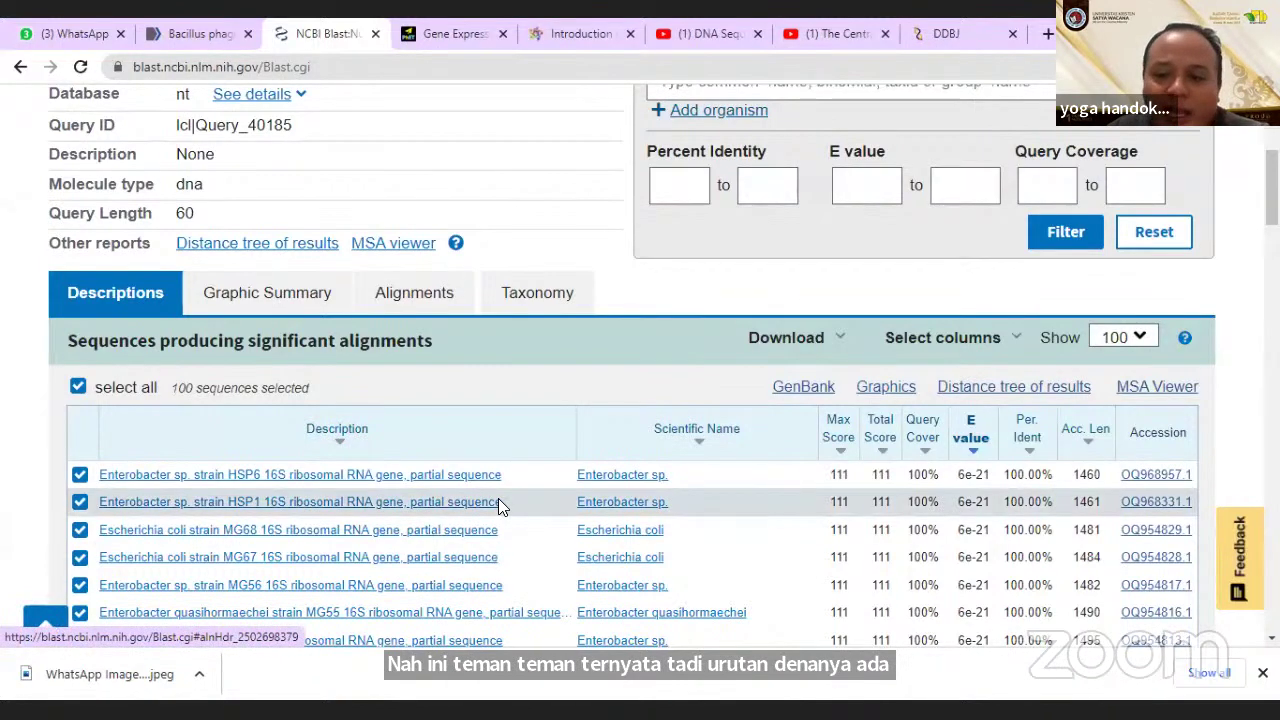
pyautogui.scroll(-1, 1020, 373)
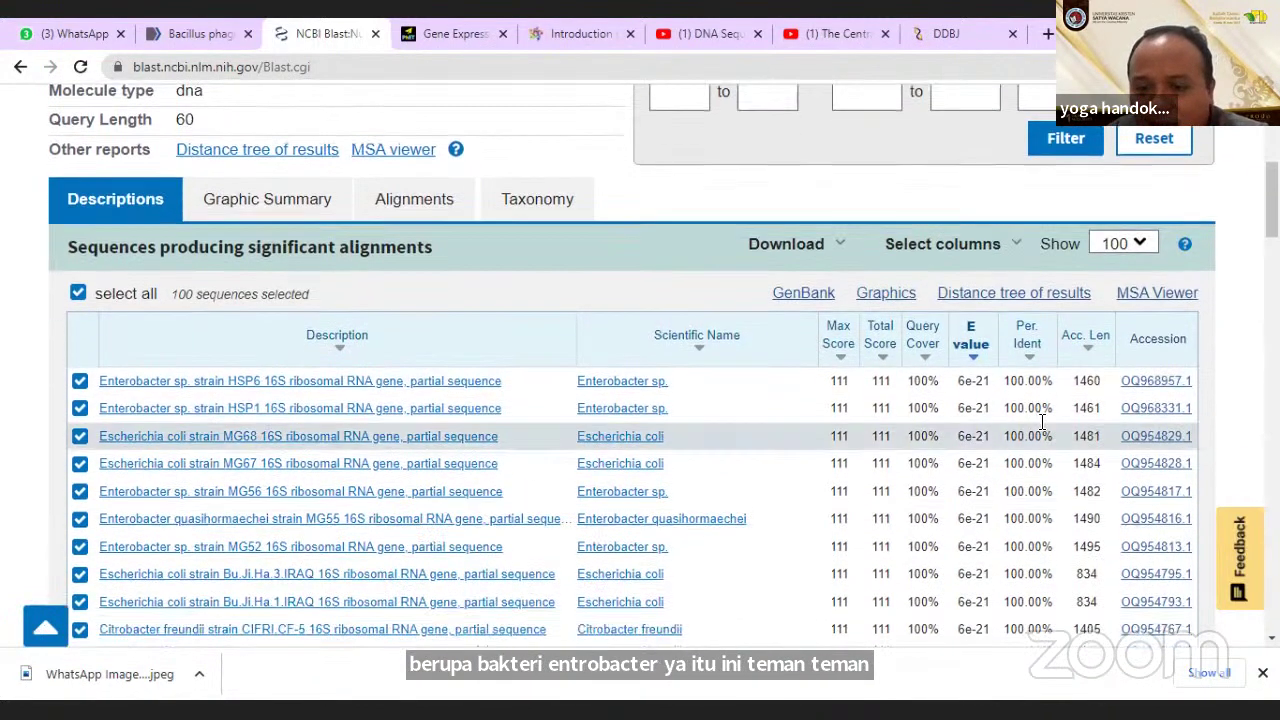
pyautogui.moveTo(1006, 380); pyautogui.dragTo(1052, 573)
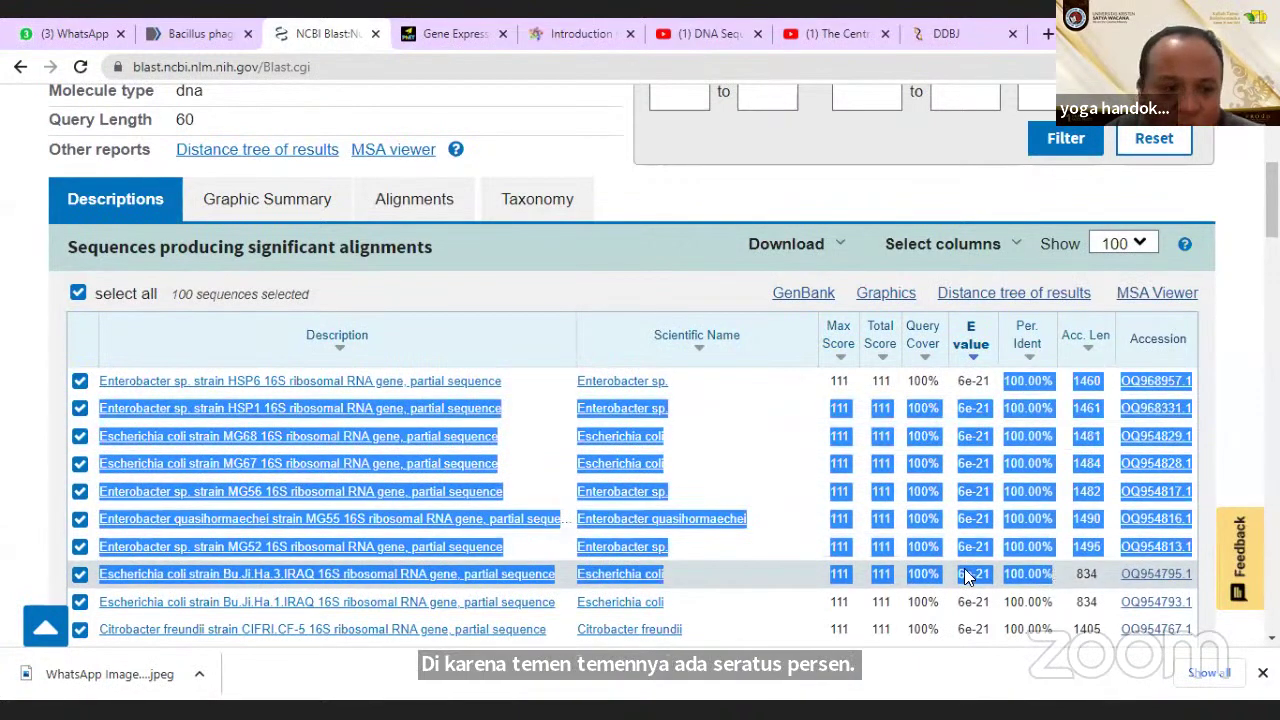
pyautogui.doubleClick(205, 464)
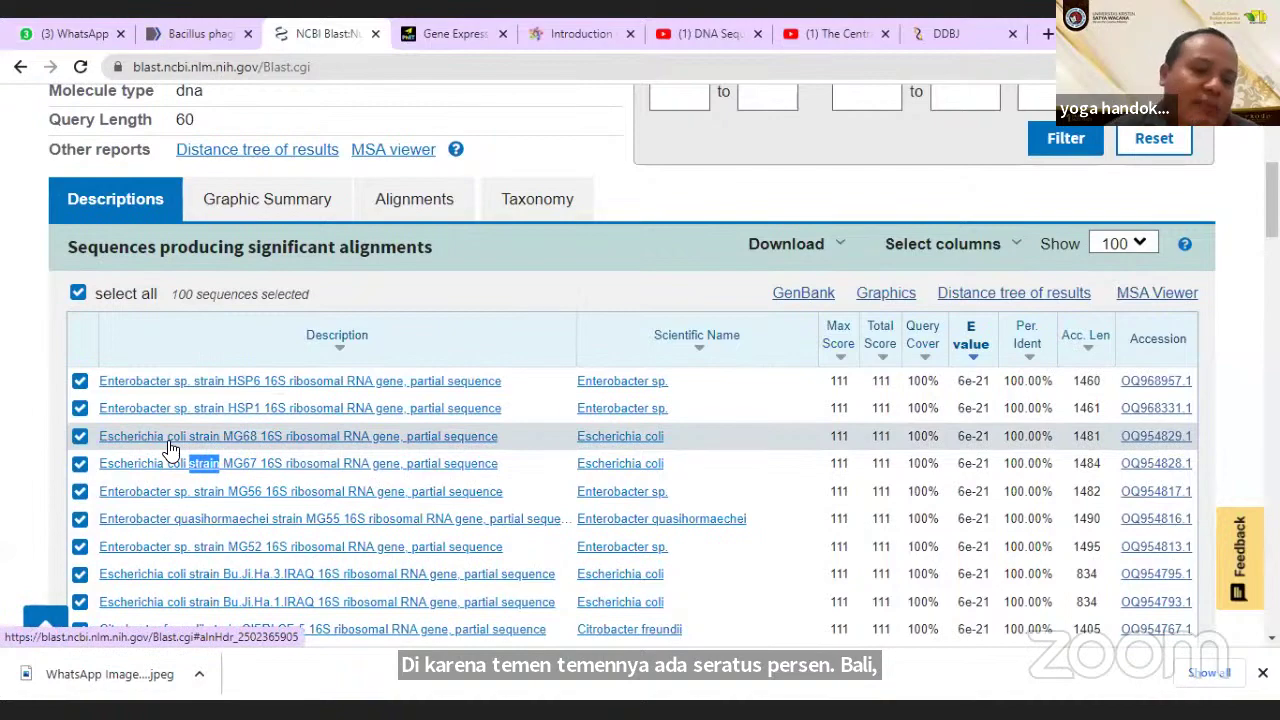
# Open the alignment of the Escherichia coli strain MG68 16S ribosomal RNA hit and compare it with the neighbouring pairwise alignments.
pyautogui.click(170, 440)
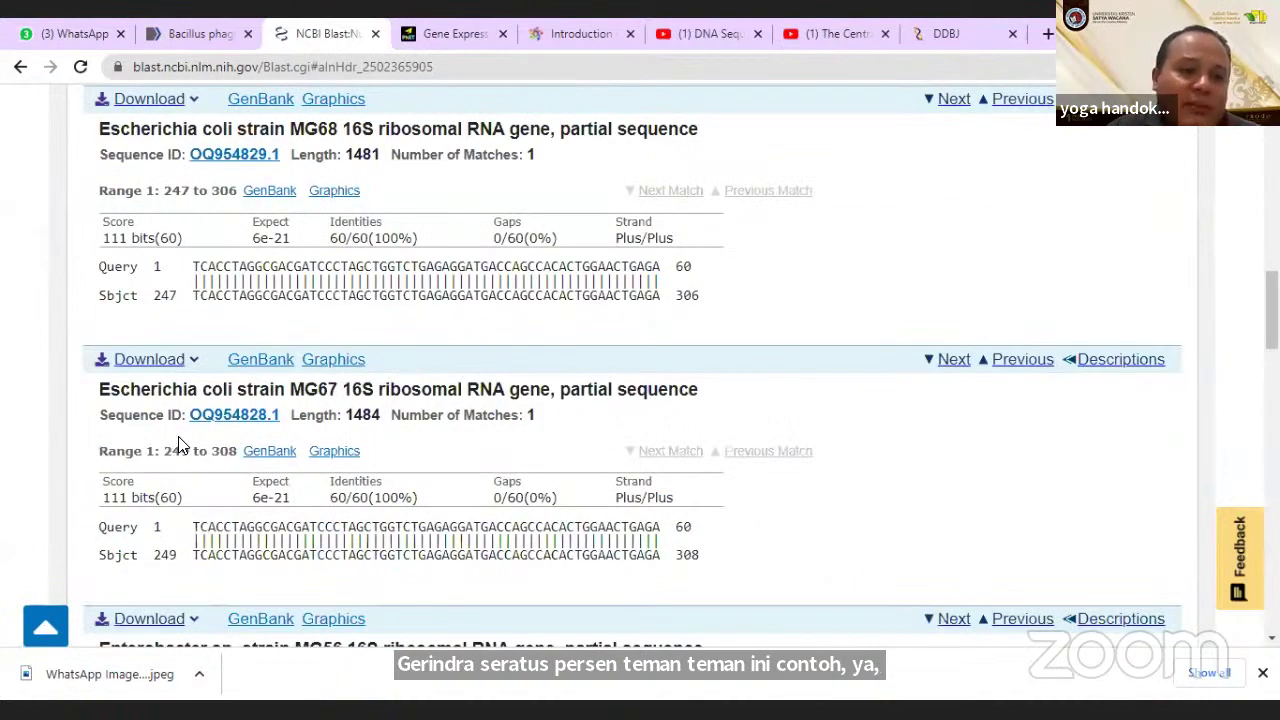
pyautogui.scroll(2, 177, 443)
pyautogui.scroll(3, 500, 391)
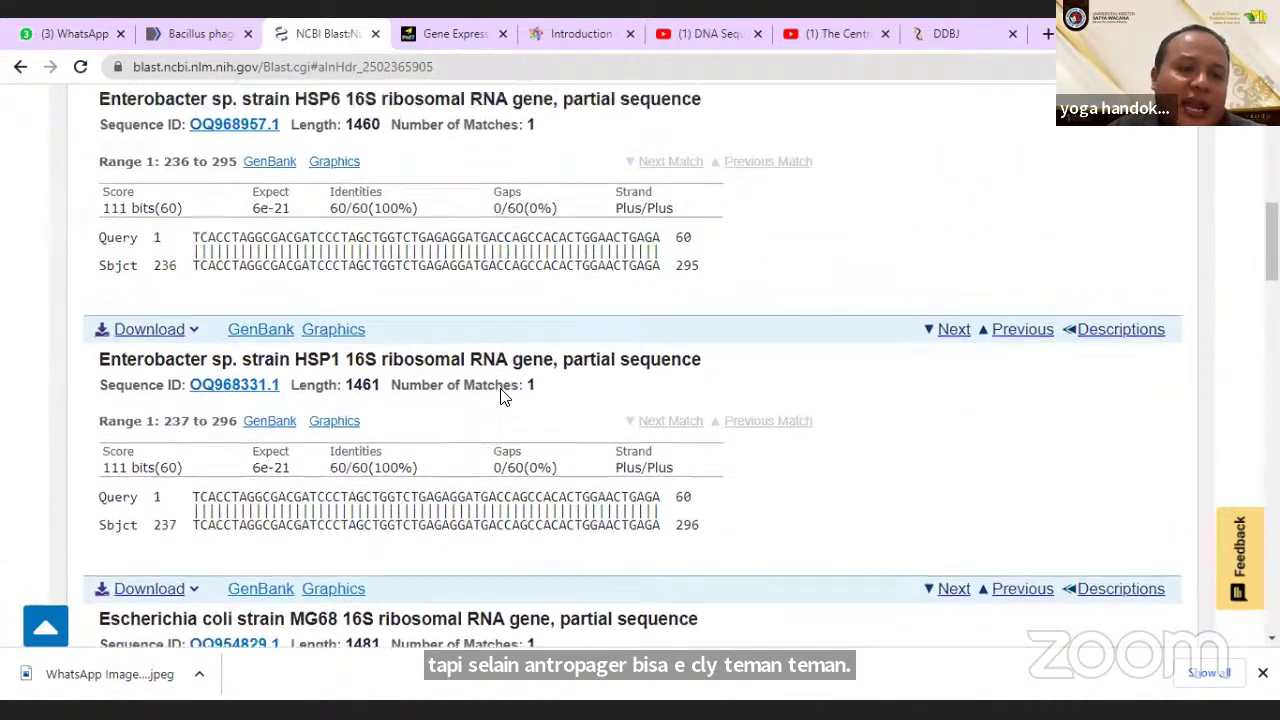
pyautogui.scroll(3, 502, 393)
pyautogui.scroll(-2, 502, 393)
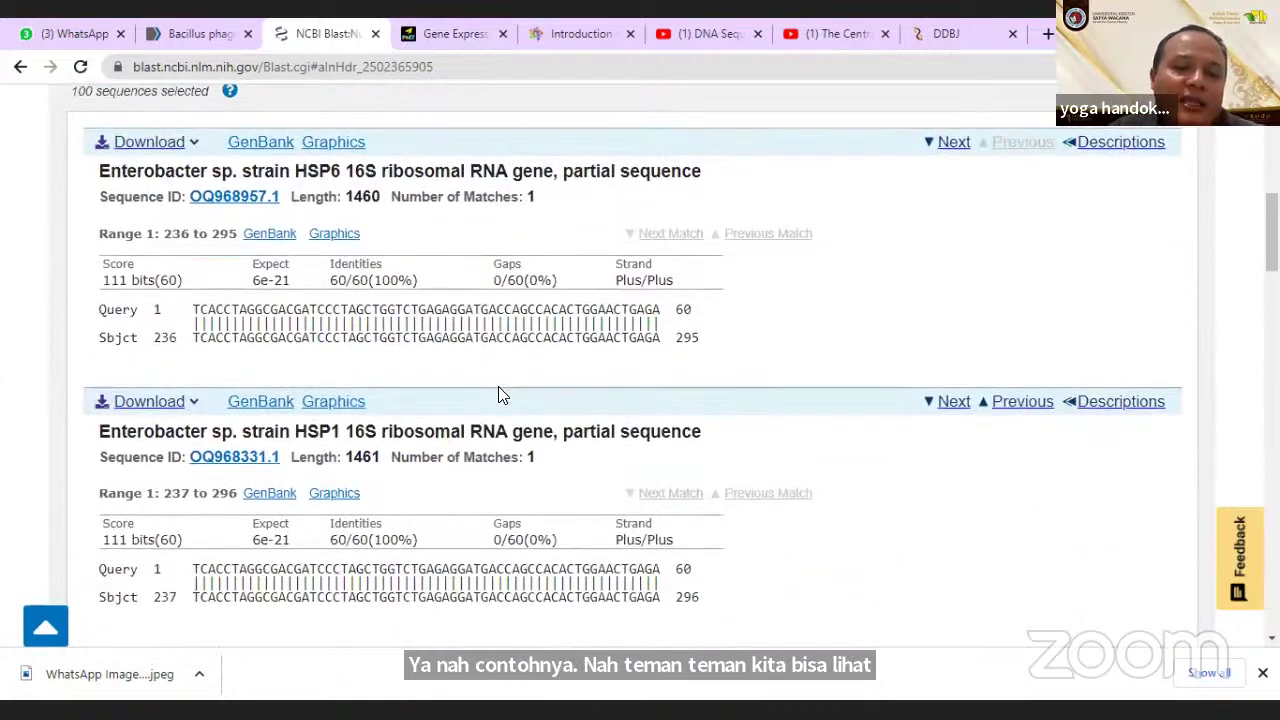
pyautogui.scroll(-4, 502, 393)
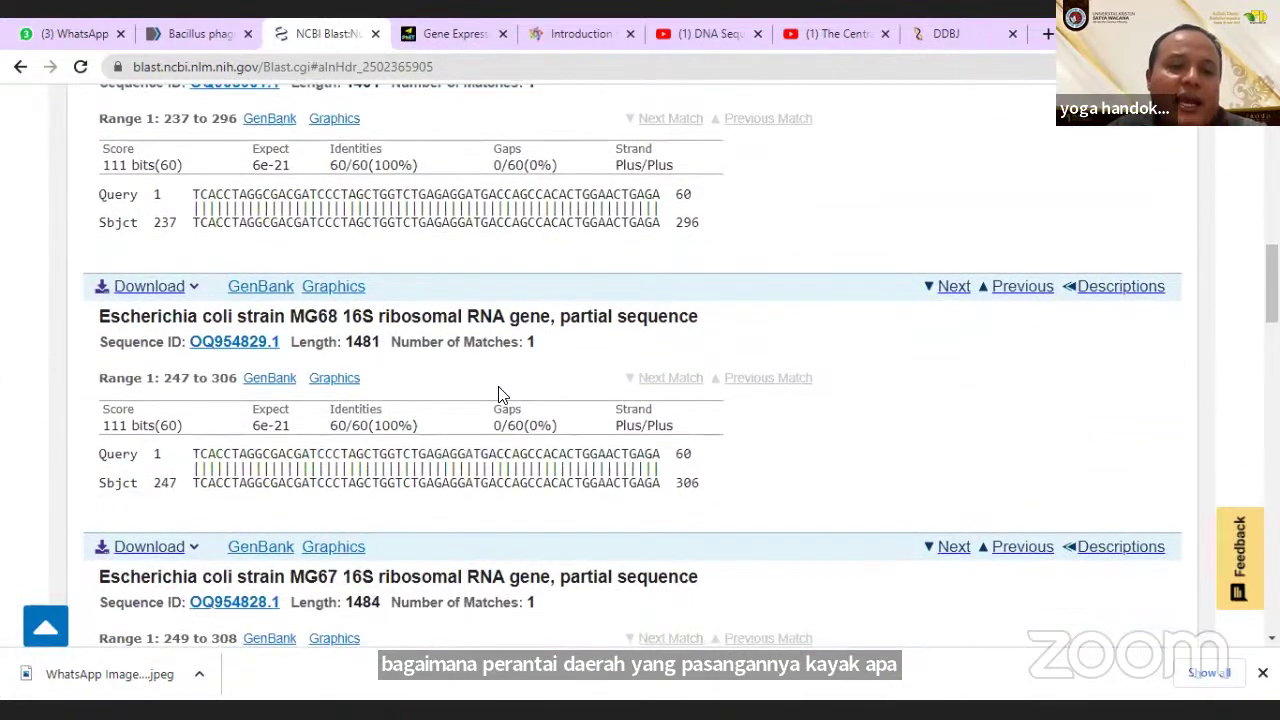
pyautogui.scroll(-3, 502, 394)
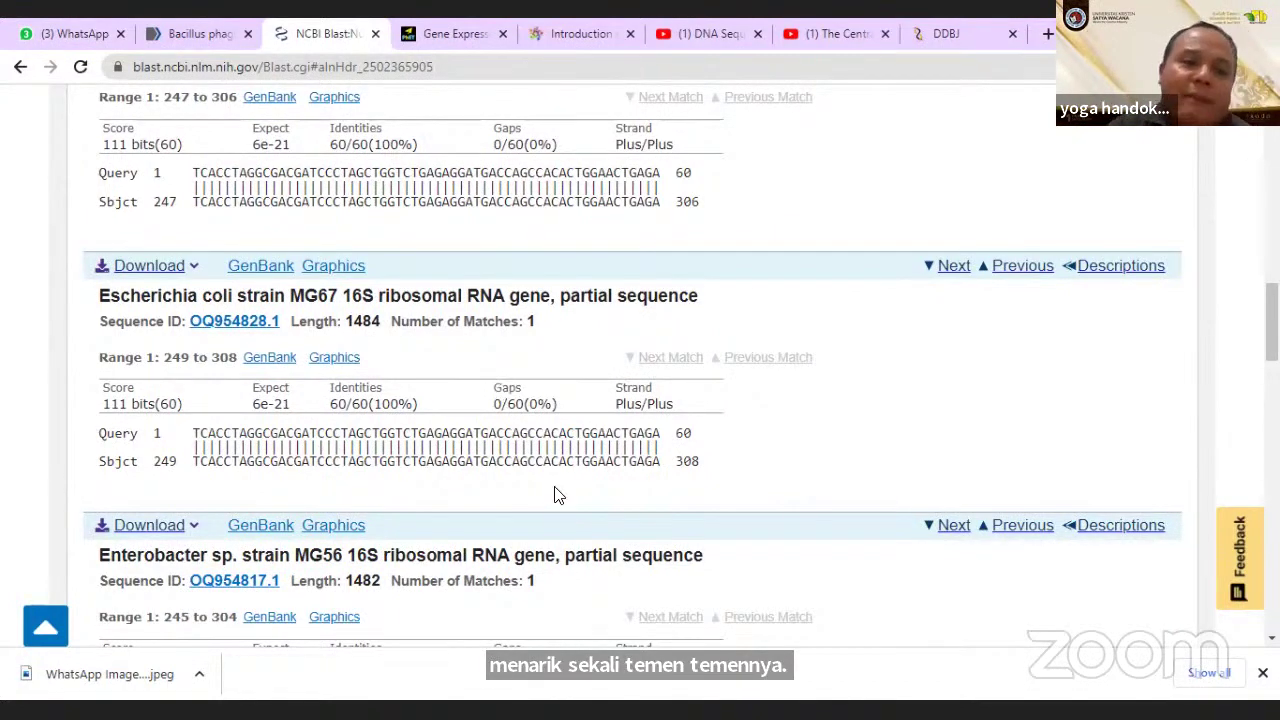
pyautogui.scroll(3, 338, 250)
# Go back to the start of the alignments, view the graphic summary of the hits, and return to their descriptions.
pyautogui.click(20, 66)
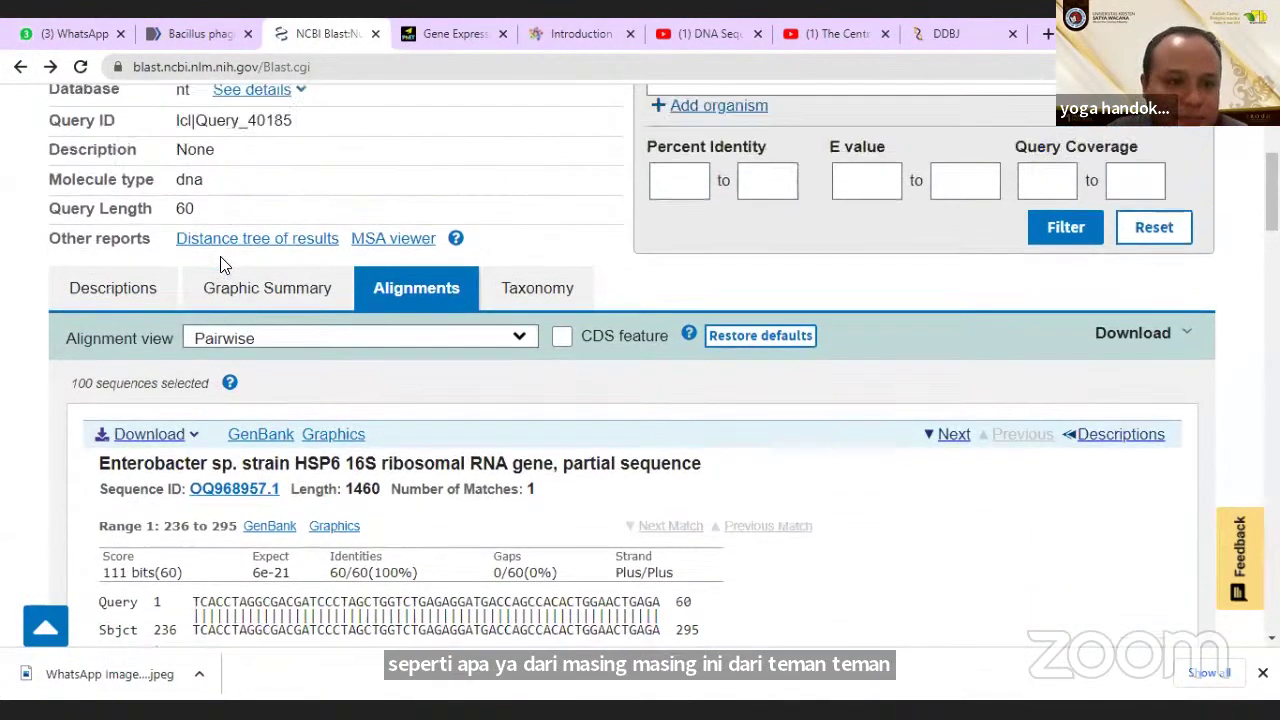
pyautogui.scroll(1, 222, 265)
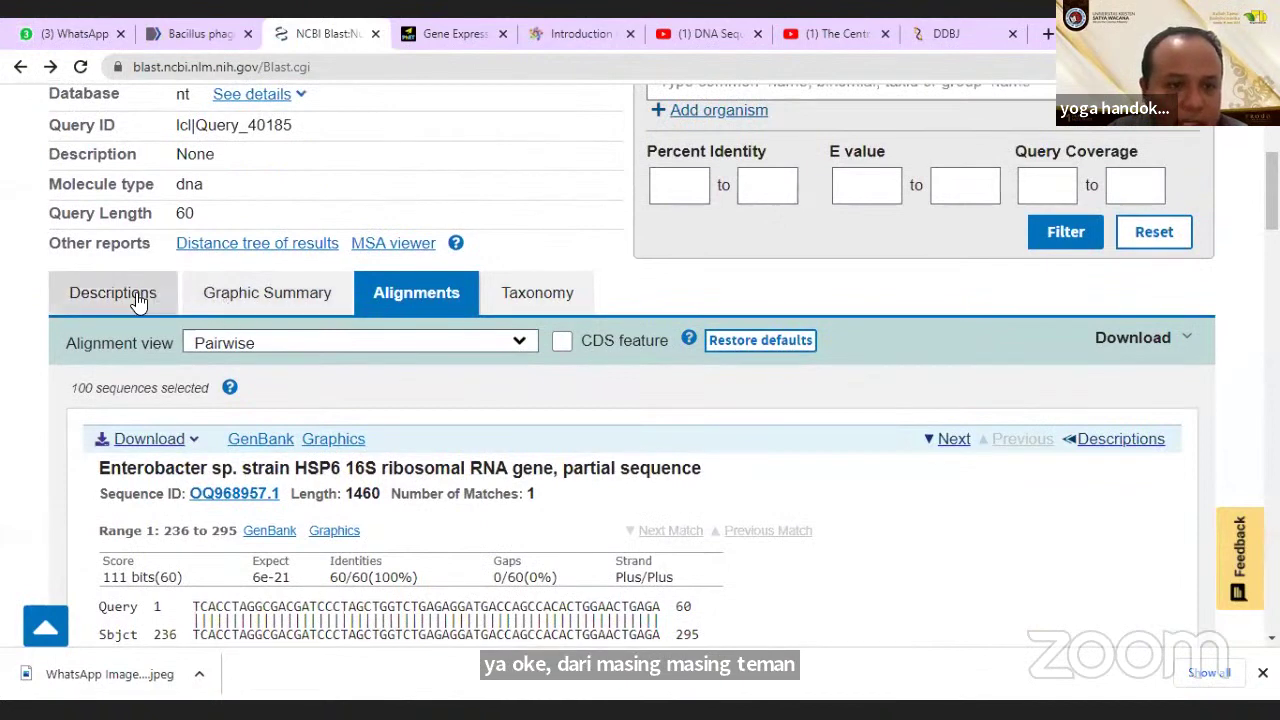
pyautogui.click(234, 296)
pyautogui.scroll(-2, 155, 296)
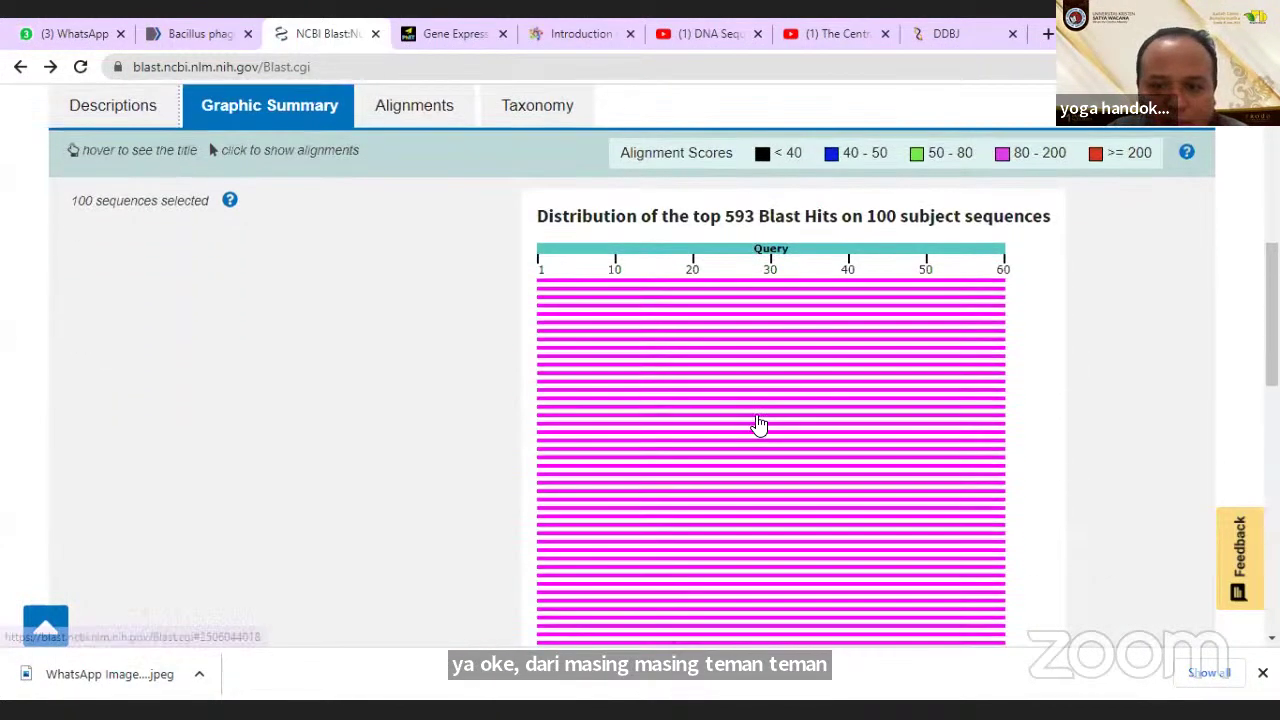
pyautogui.scroll(3, 297, 371)
pyautogui.click(170, 388)
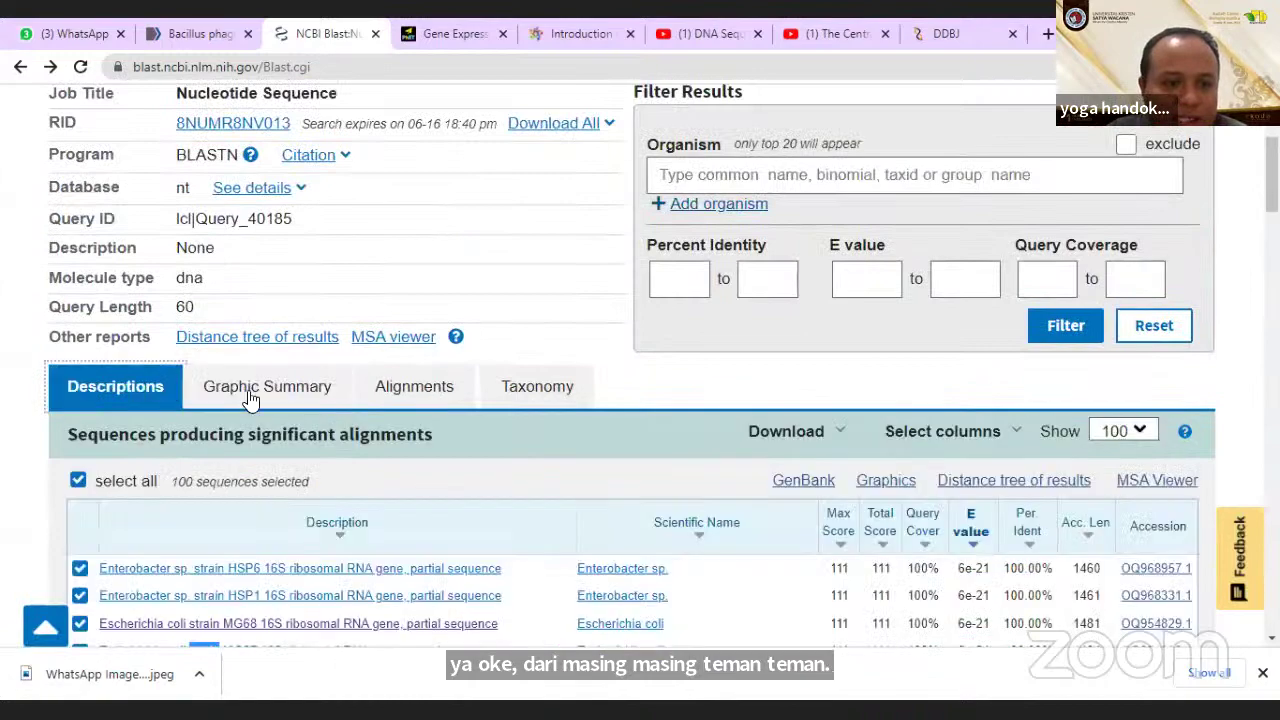
pyautogui.scroll(-2, 251, 397)
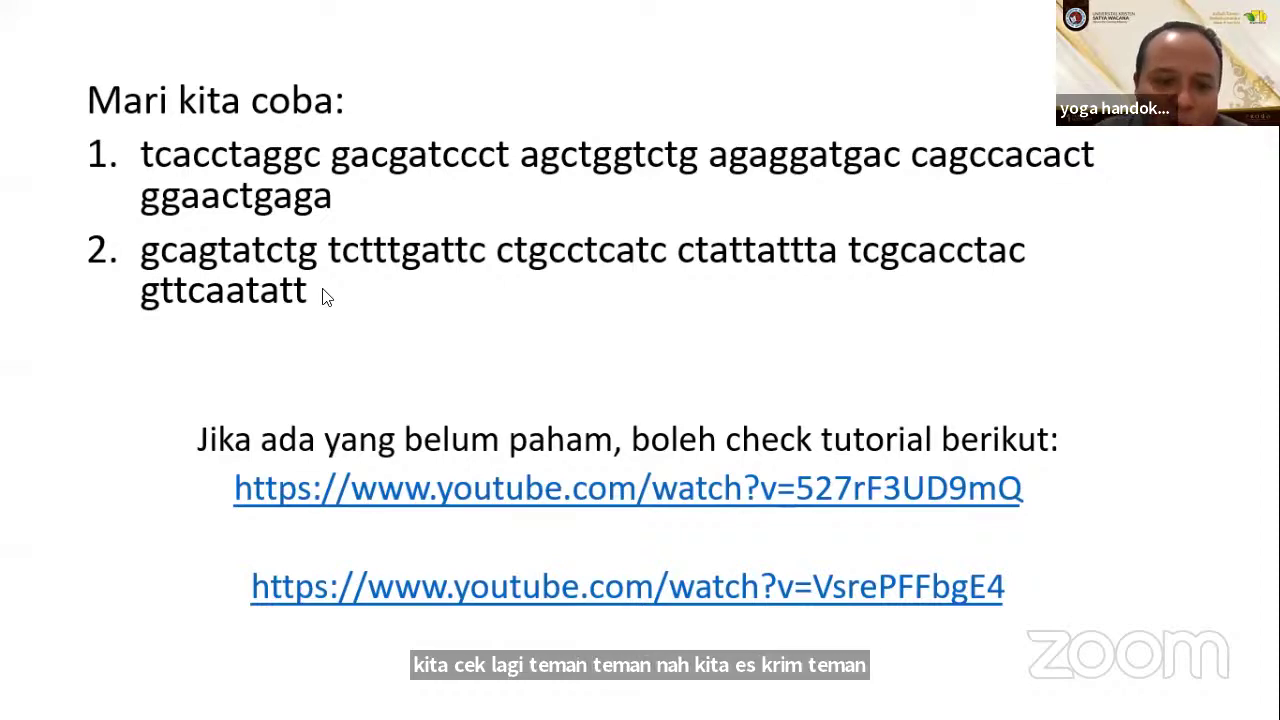
# In the PowerPoint presentation, exit the slide show and select the second DNA sequence, from gcagtatctg to gttcaatatt.
pyautogui.press('Escape')
pyautogui.moveTo(528, 387); pyautogui.dragTo(472, 357)
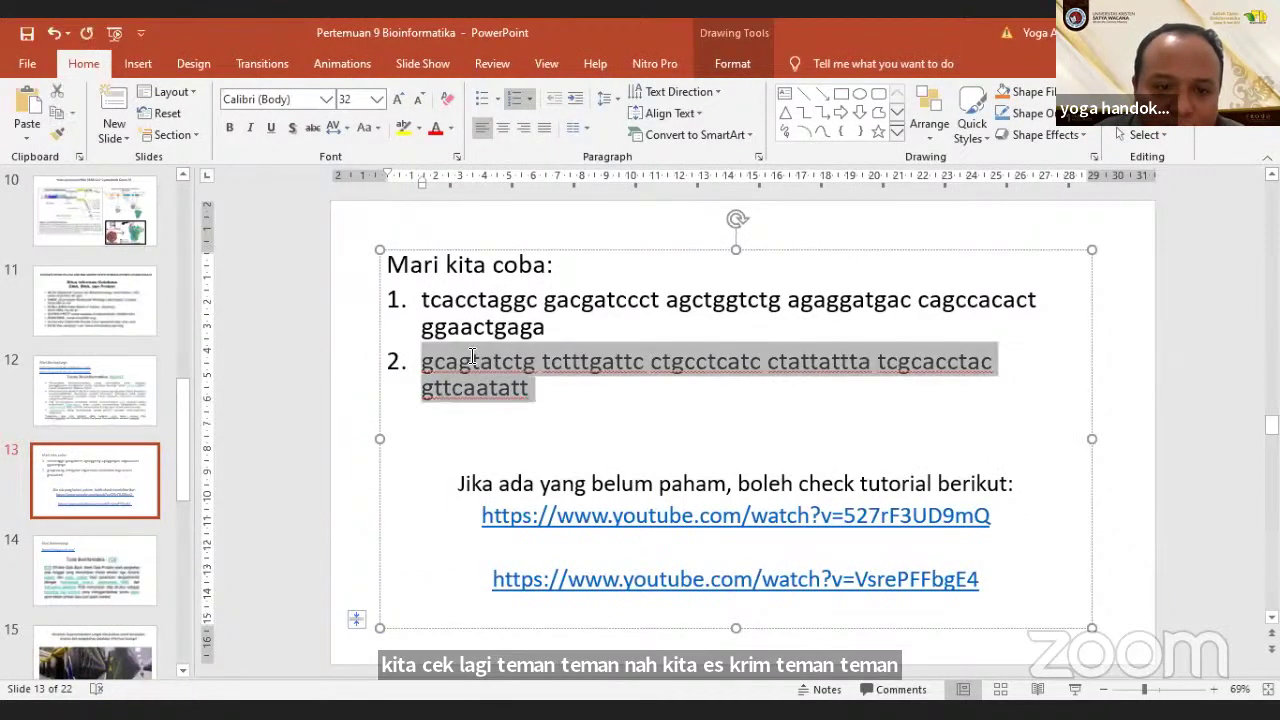
pyautogui.rightClick(468, 366)
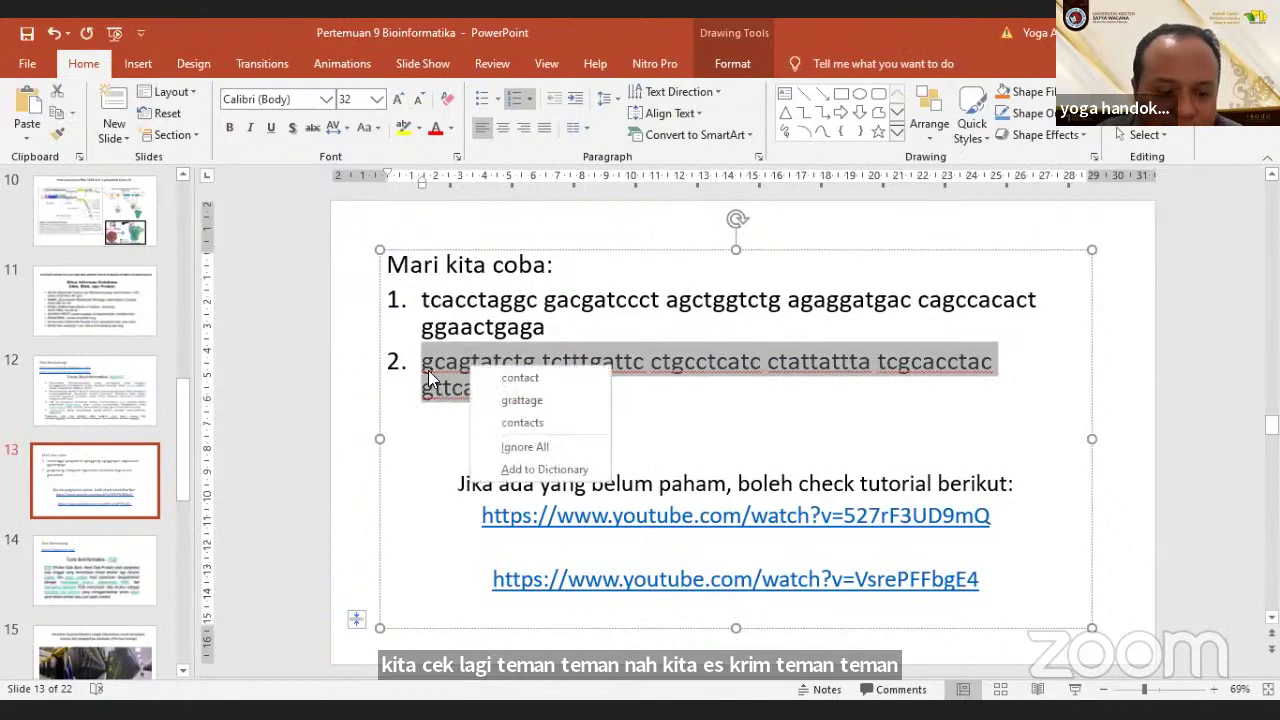
pyautogui.press('Escape')
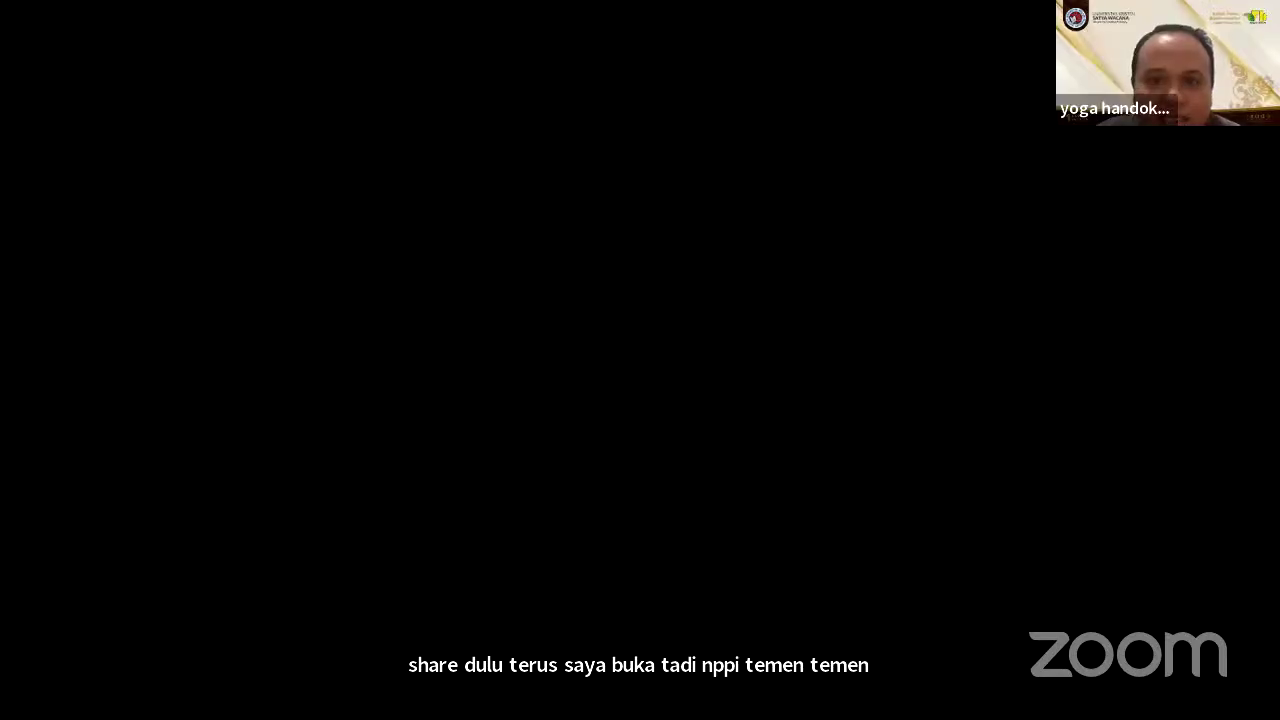
pyautogui.scroll(-1, 414, 177)
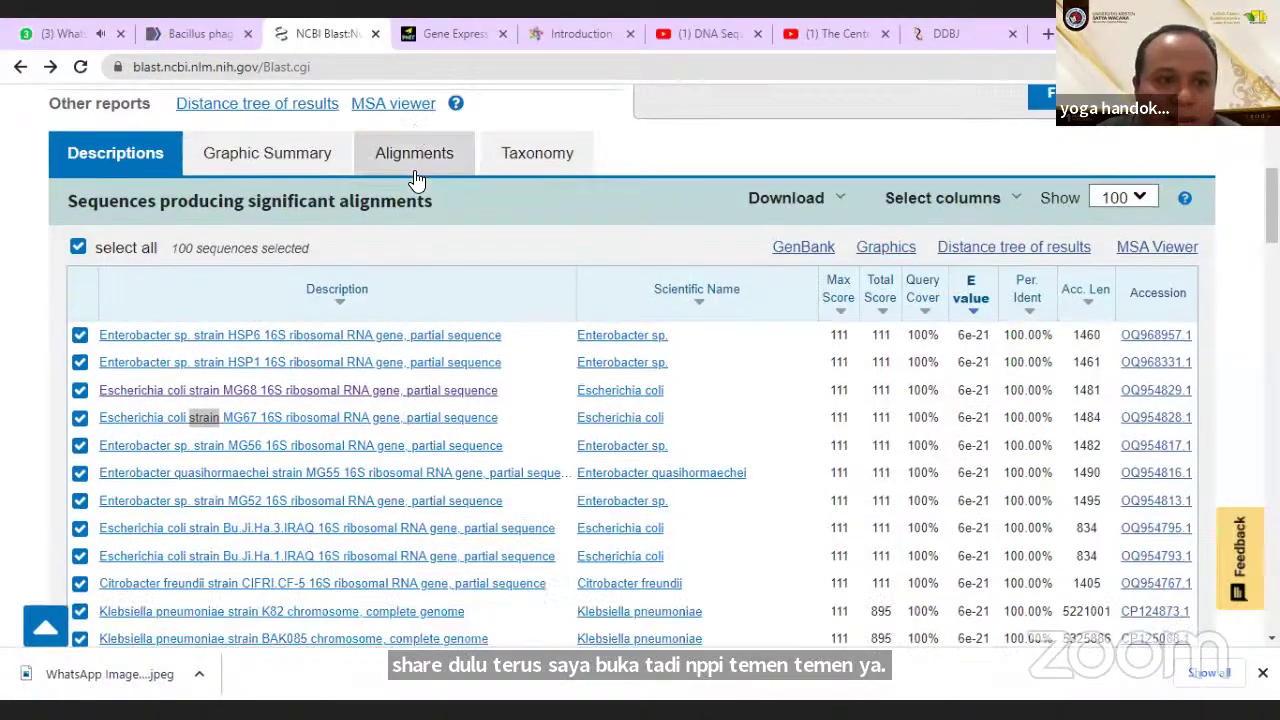
pyautogui.scroll(5, 414, 177)
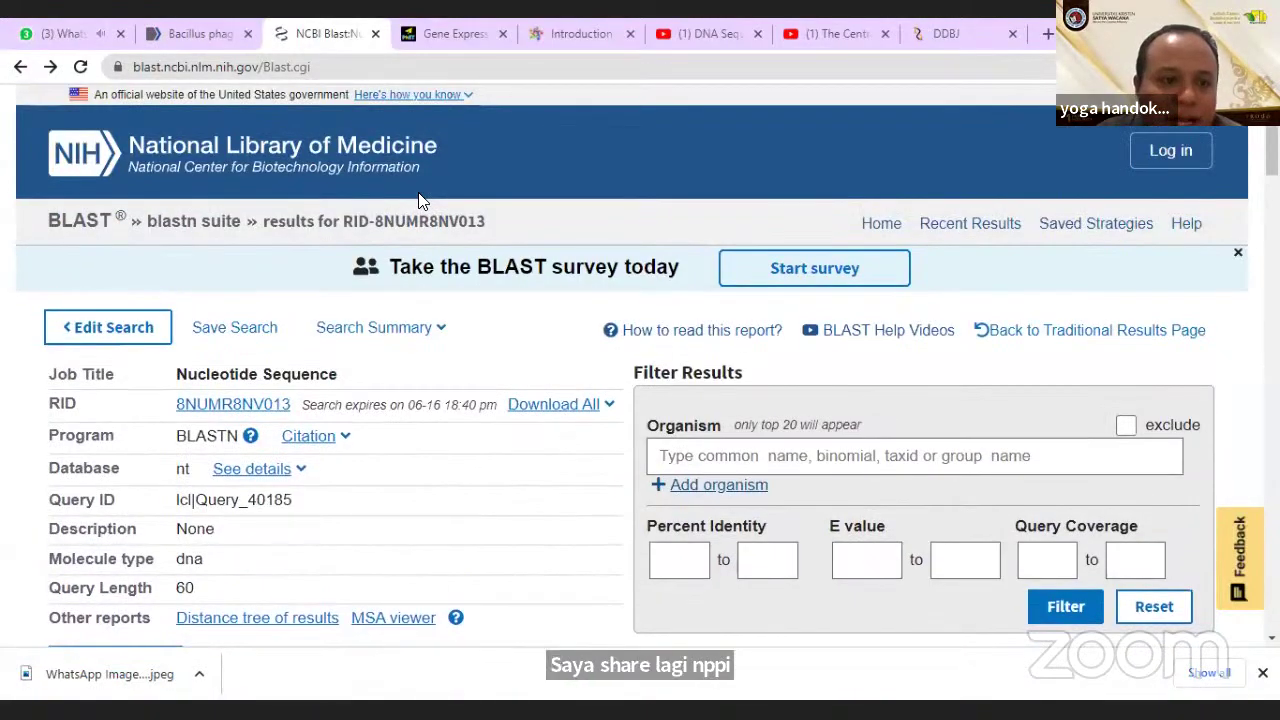
pyautogui.scroll(-5, 337, 251)
pyautogui.scroll(5, 337, 251)
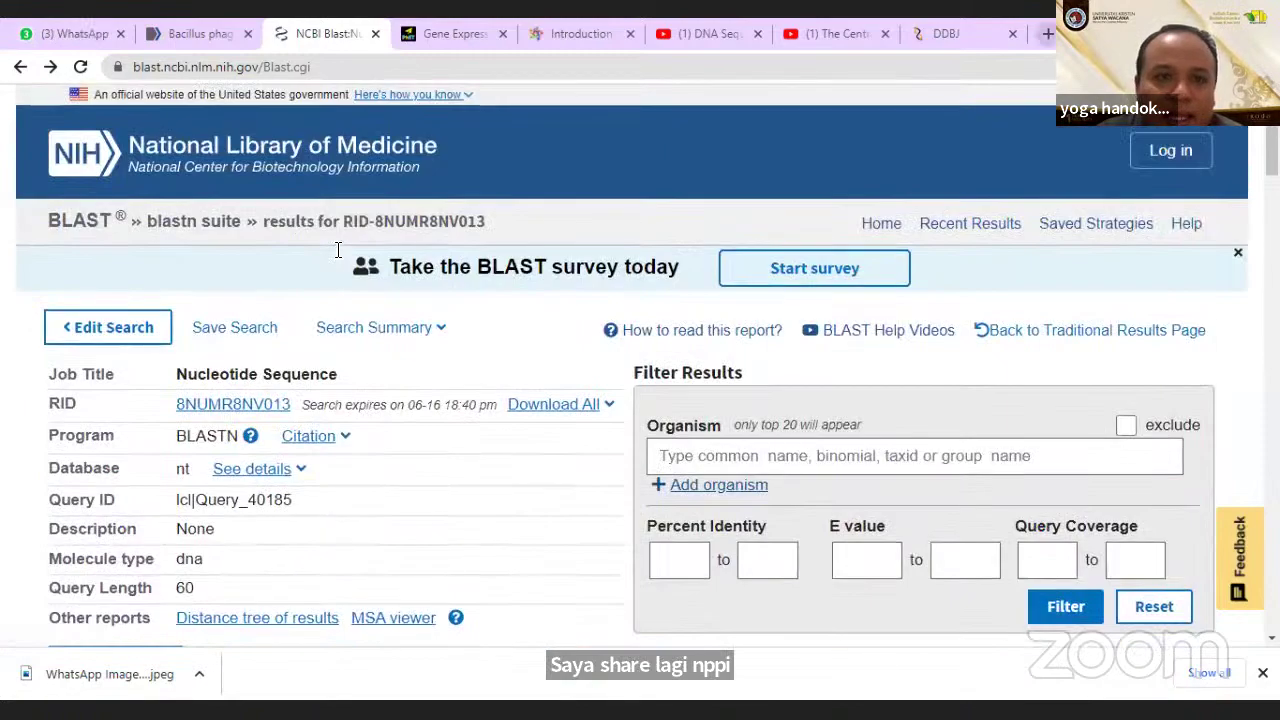
# Open a new browser tab, search Google for ncbi, and go to NCBI's BLAST page.
pyautogui.hotkey('ctrl', 't')
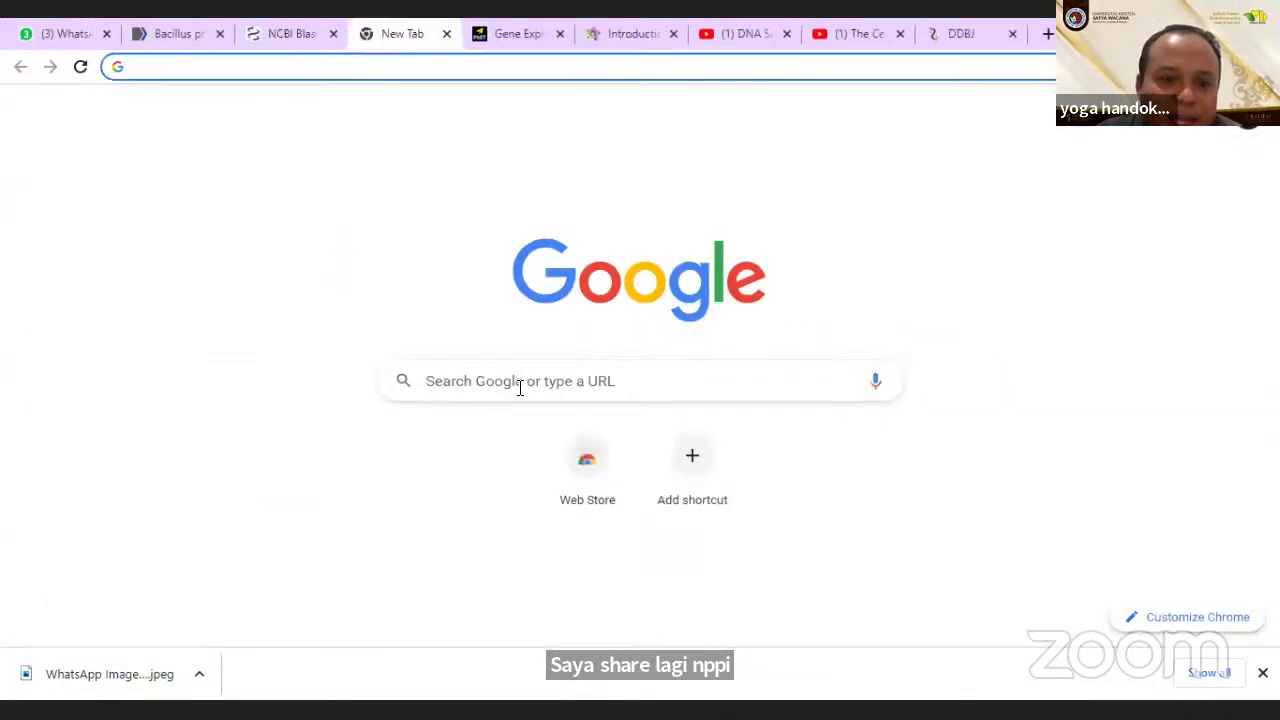
pyautogui.click(520, 387)
pyautogui.click(575, 466)
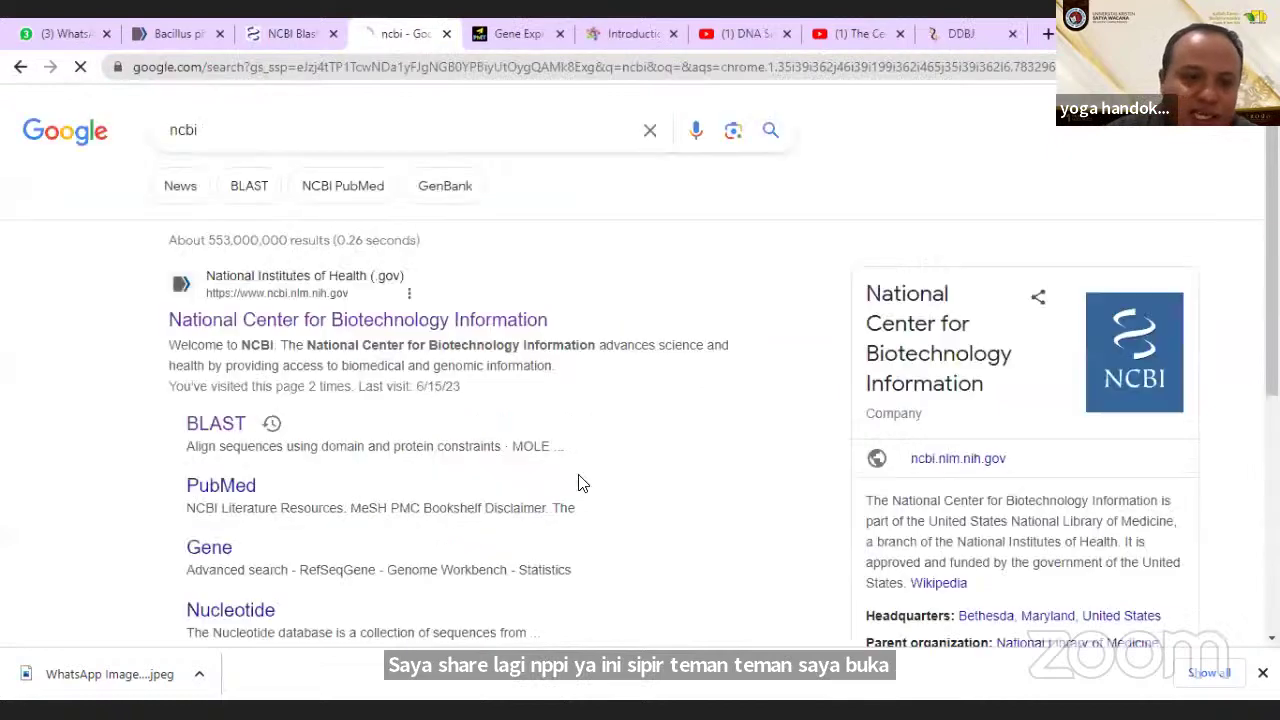
pyautogui.click(222, 426)
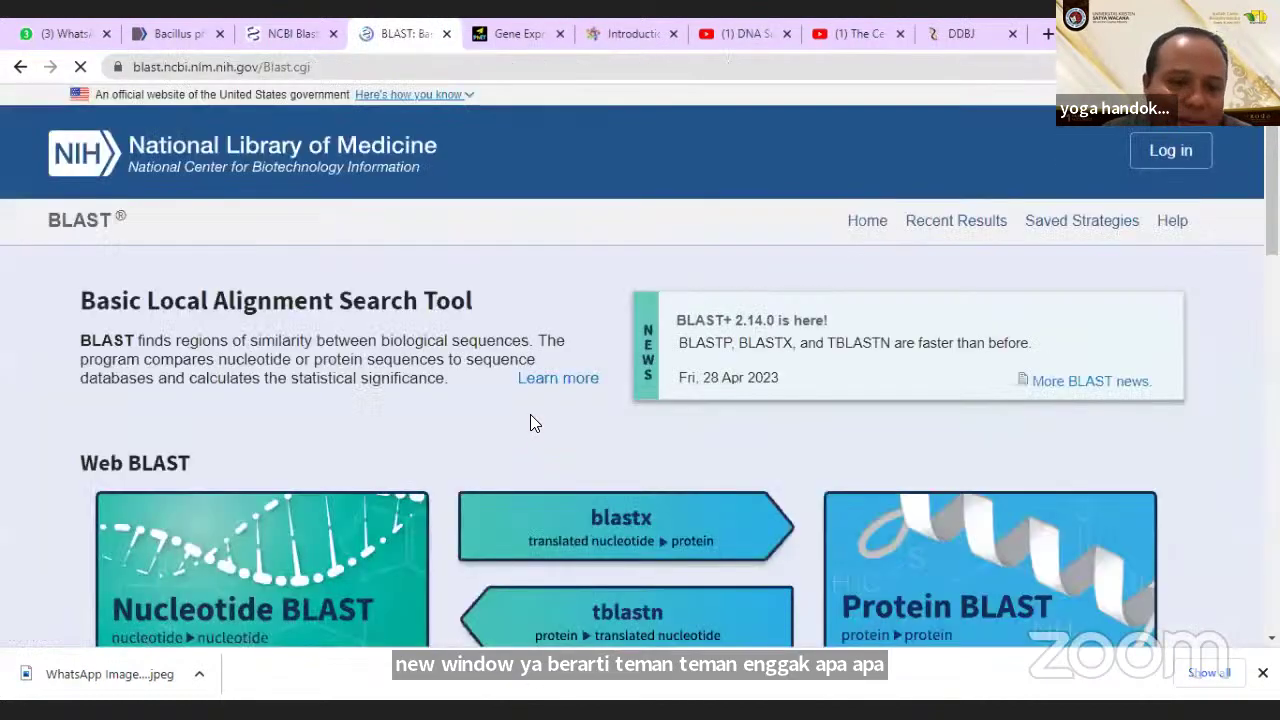
# Open Nucleotide BLAST and paste the copied DNA sequence, gcagtatctg to gttcaatatt, as the query sequence.
pyautogui.scroll(-1, 500, 415)
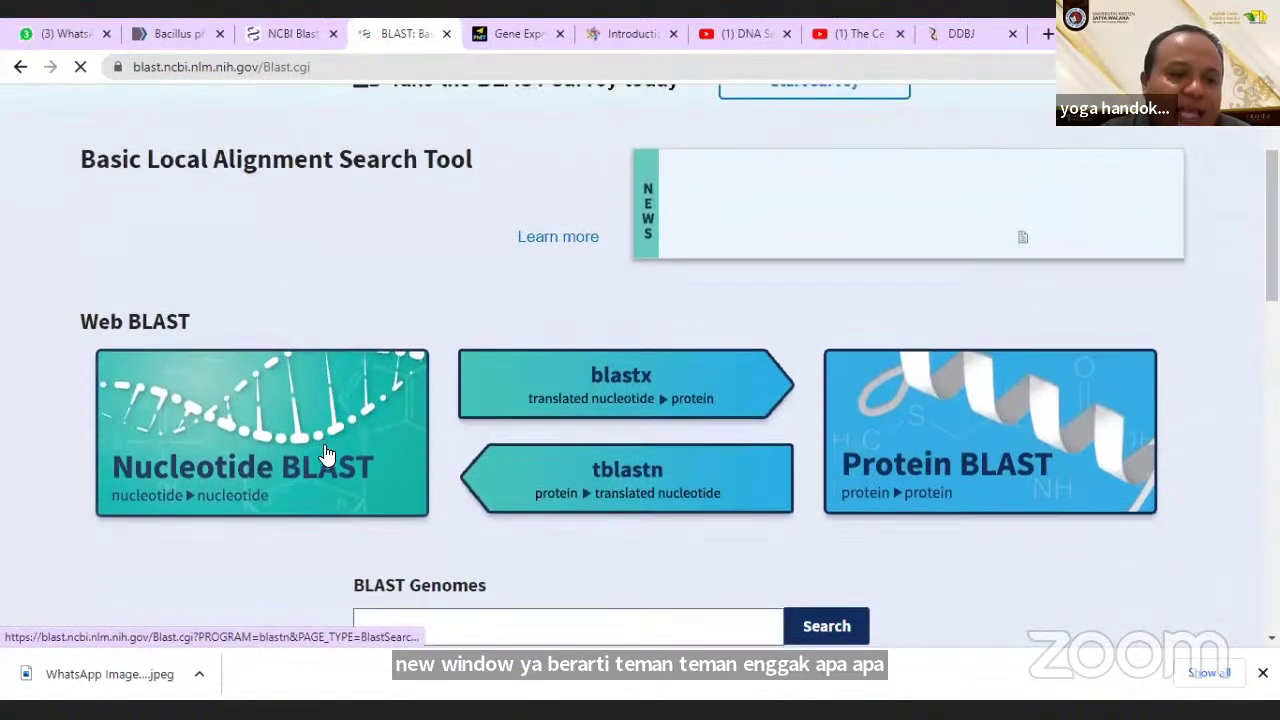
pyautogui.scroll(1, 329, 453)
pyautogui.scroll(-2, 329, 453)
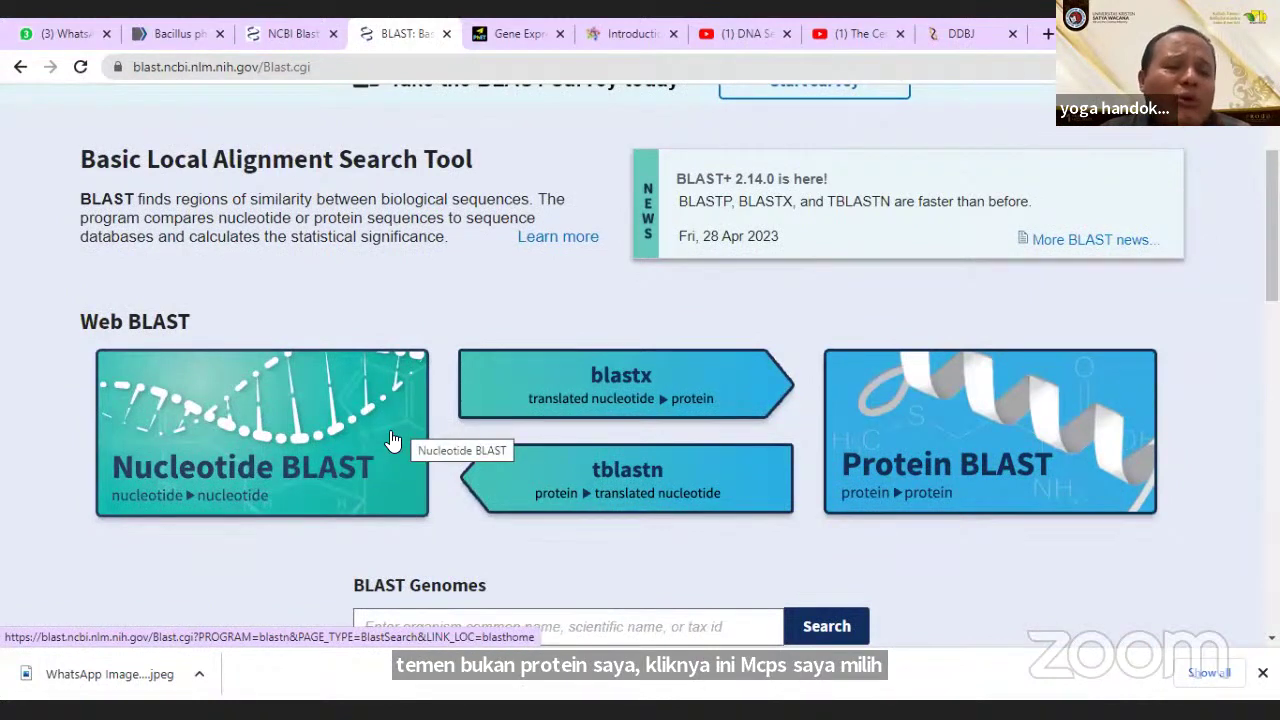
pyautogui.click(305, 425)
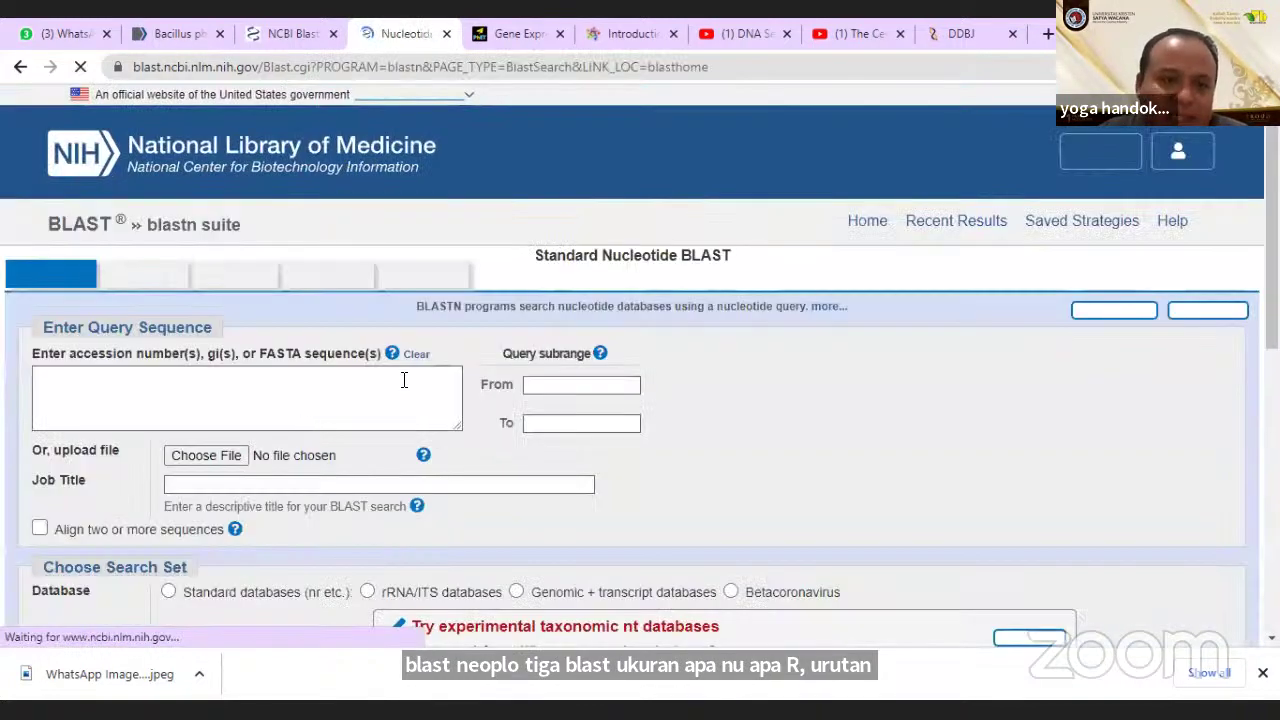
pyautogui.scroll(-2, 802, 382)
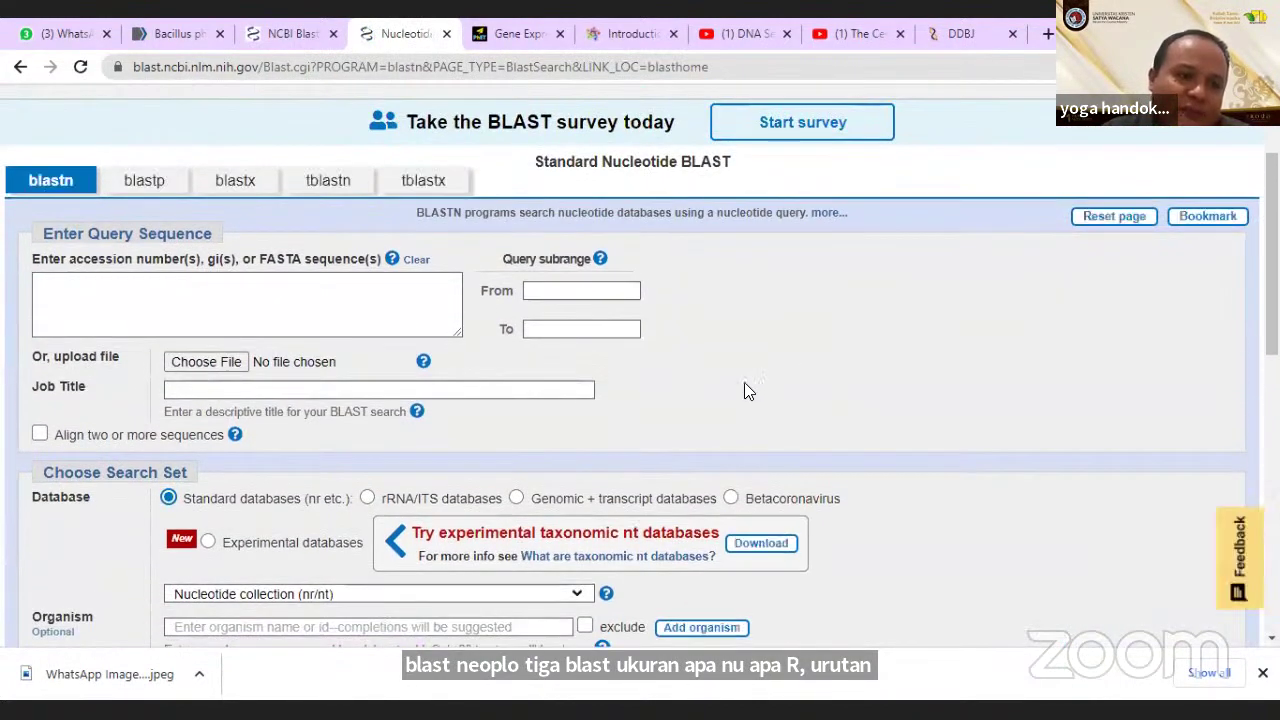
pyautogui.click(216, 306)
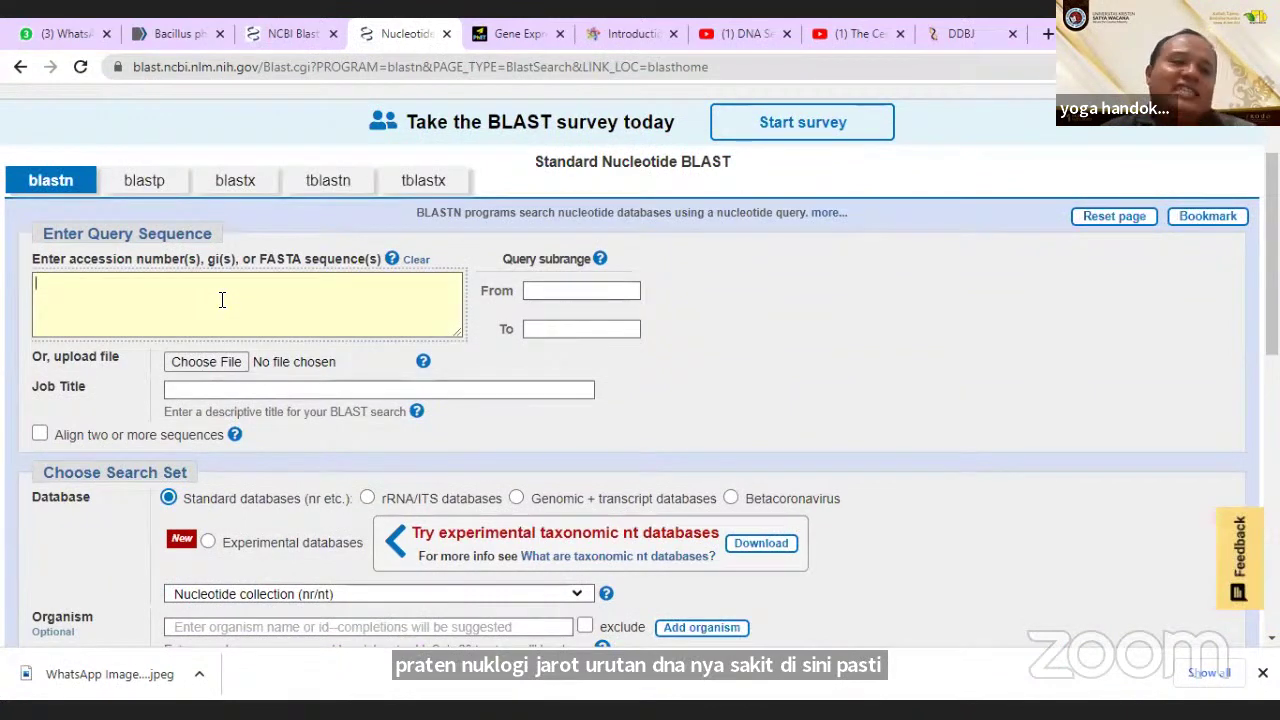
pyautogui.rightClick(222, 302)
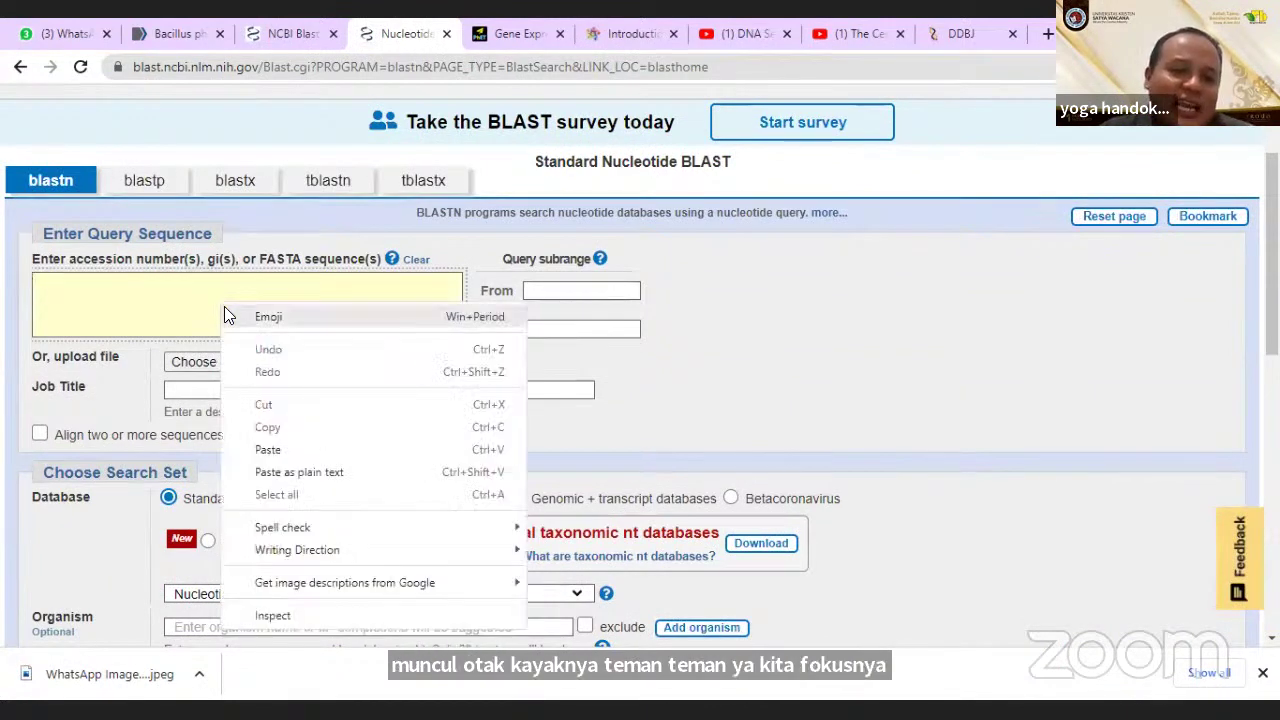
pyautogui.click(268, 451)
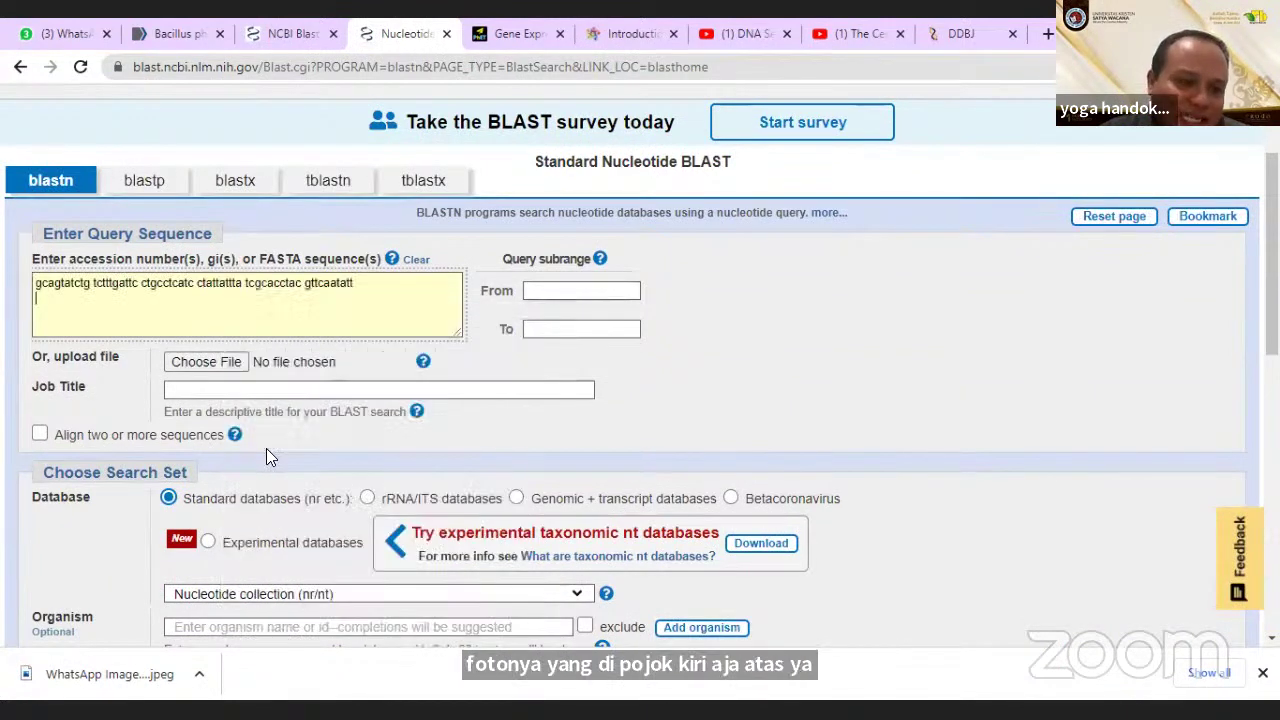
# Remove the spaces between the sequence blocks and the trailing line break so the query is one continuous sequence.
pyautogui.click(96, 296)
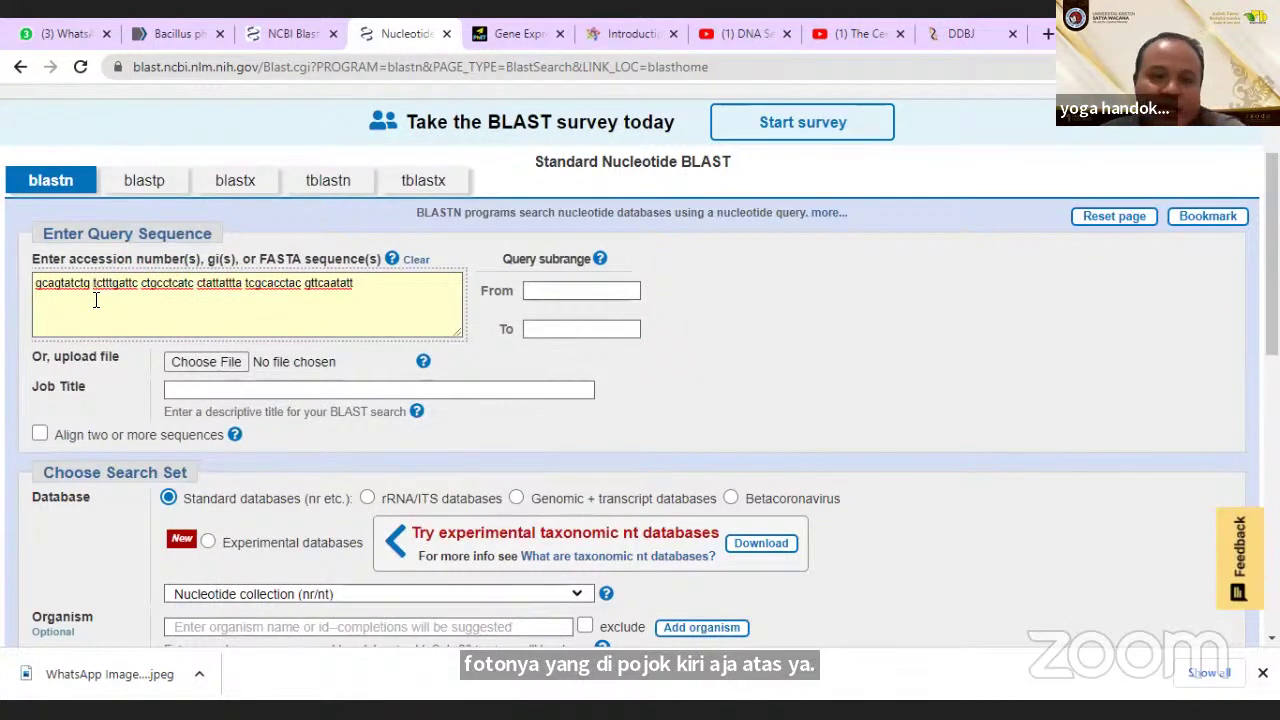
pyautogui.press('BackSpace')
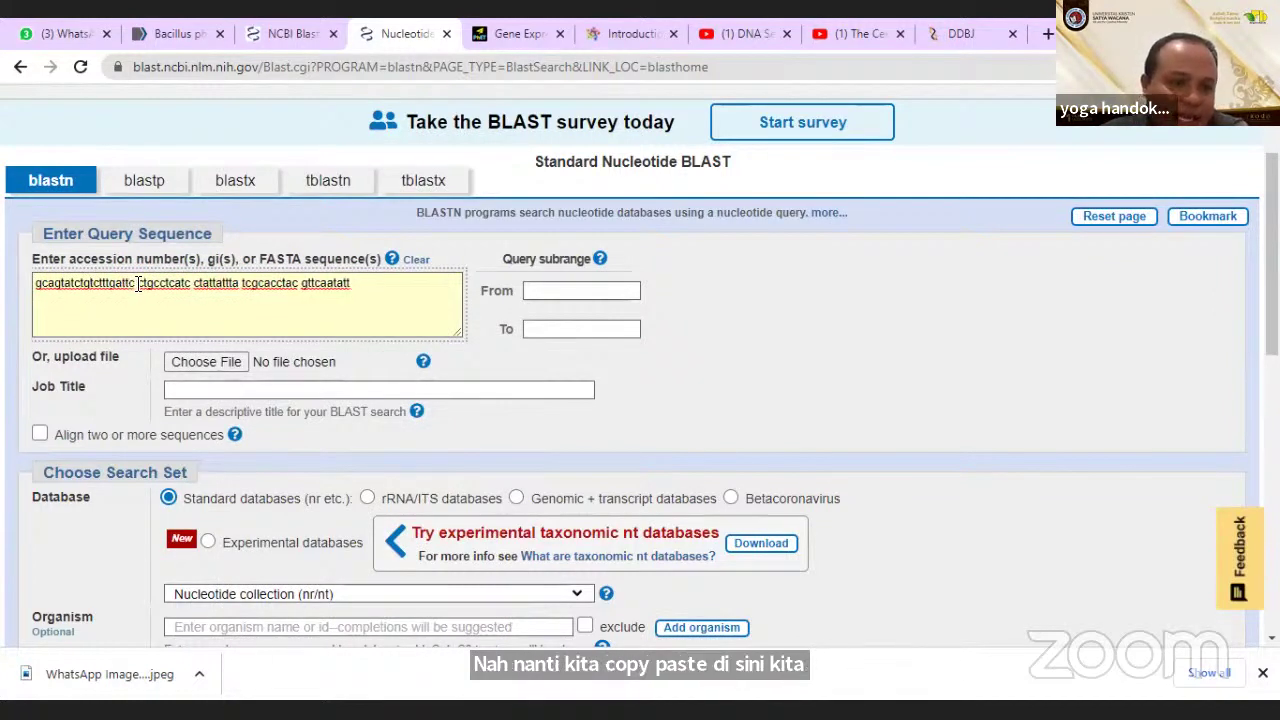
pyautogui.click(140, 284)
pyautogui.press('BackSpace')
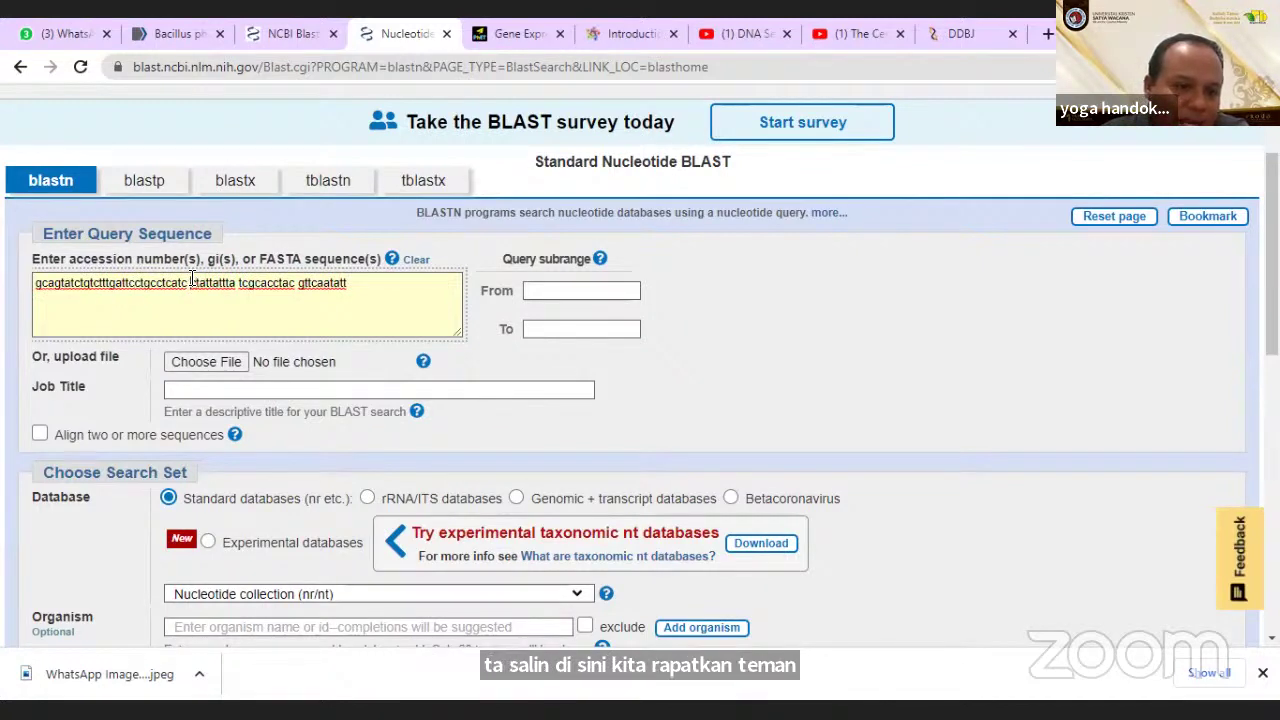
pyautogui.click(190, 284)
pyautogui.press('BackSpace')
pyautogui.click(236, 283)
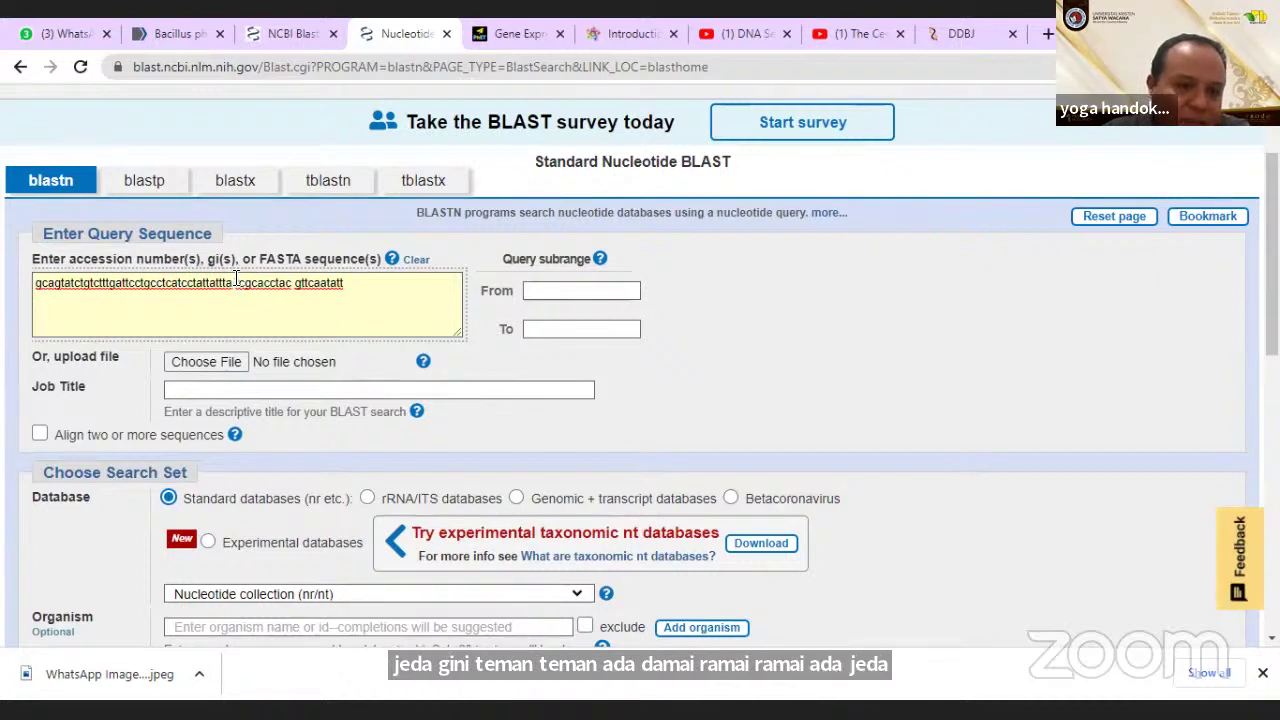
pyautogui.press('BackSpace')
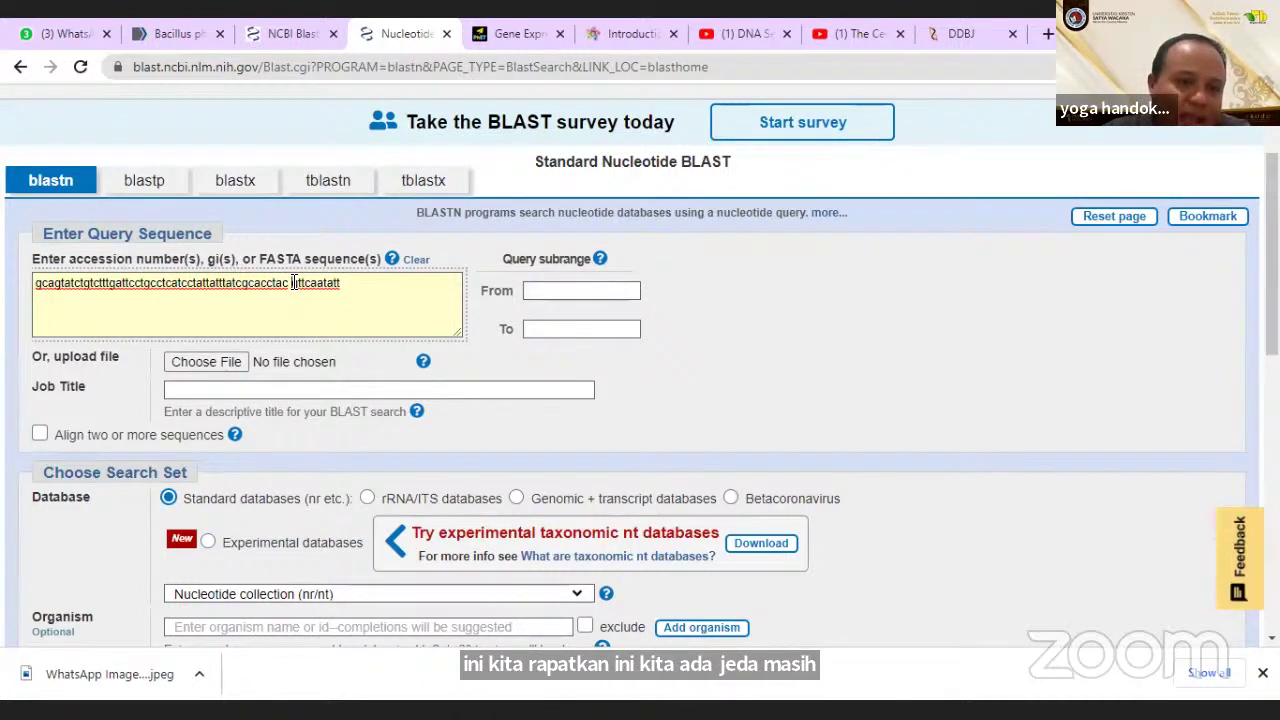
pyautogui.click(293, 283)
pyautogui.press('BackSpace')
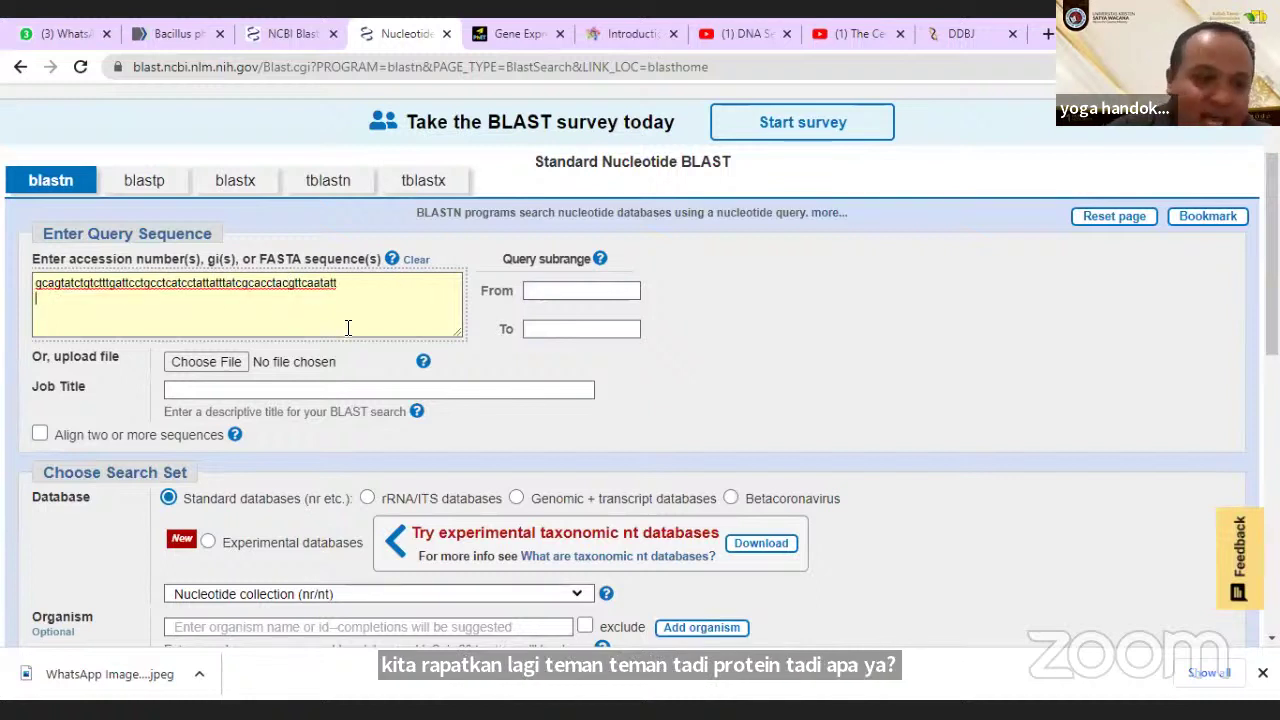
pyautogui.press('BackSpace')
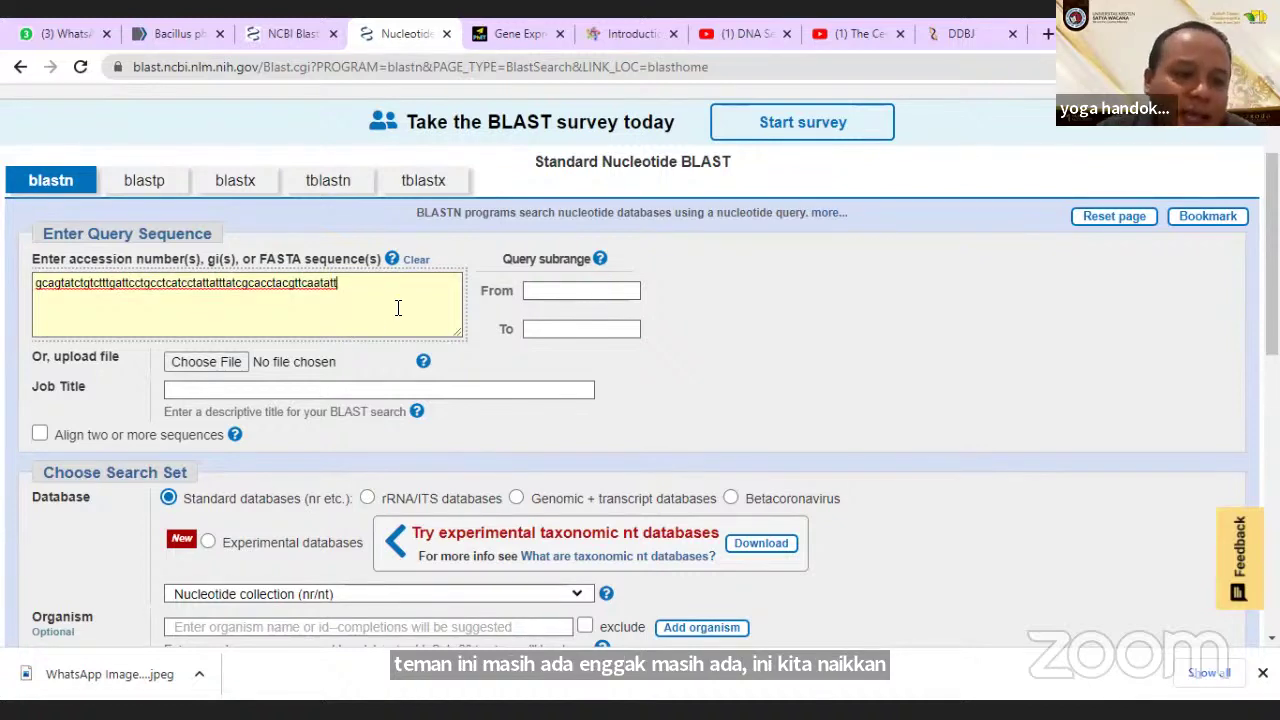
# Run the BLAST search against the Nucleotide collection (nr/nt) optimized for highly similar sequences (megablast).
pyautogui.scroll(-3, 400, 309)
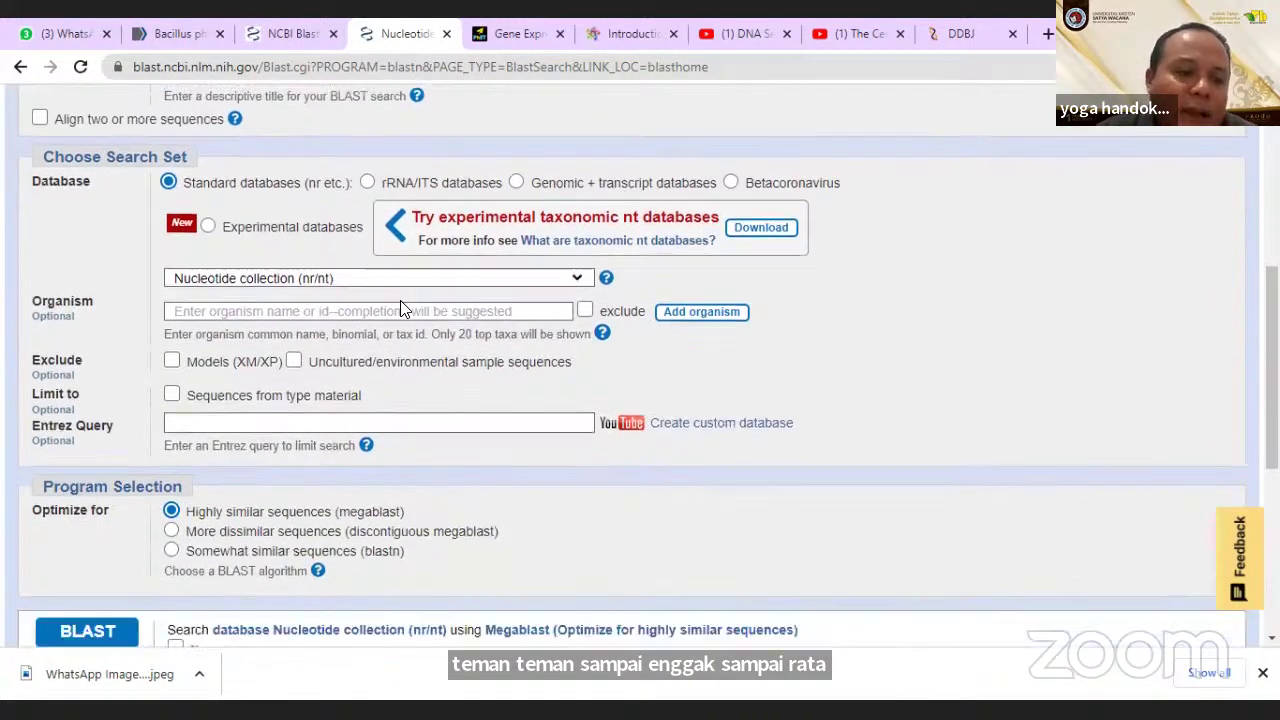
pyautogui.scroll(-3, 400, 309)
pyautogui.click(120, 292)
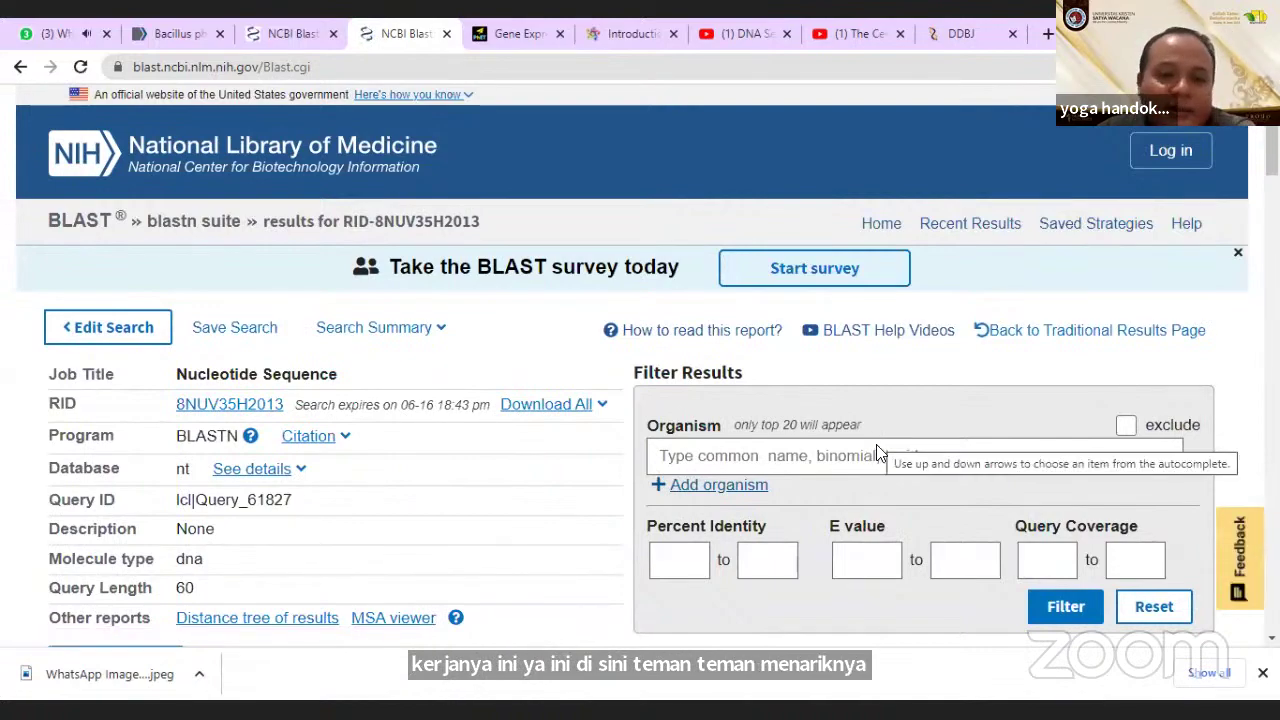
# Review the hit descriptions with their scores and E values, and highlight the percent identity of the Homo sapiens isolate MST502 hit.
pyautogui.scroll(-5, 877, 452)
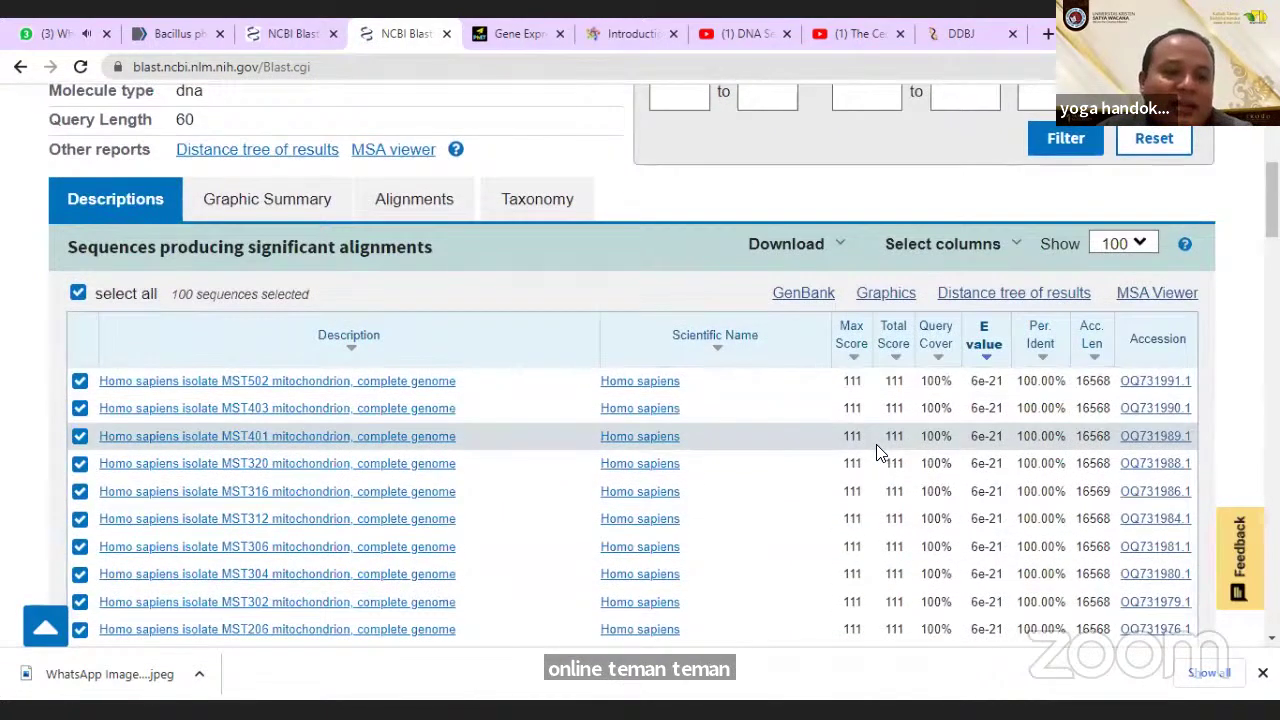
pyautogui.scroll(1, 876, 452)
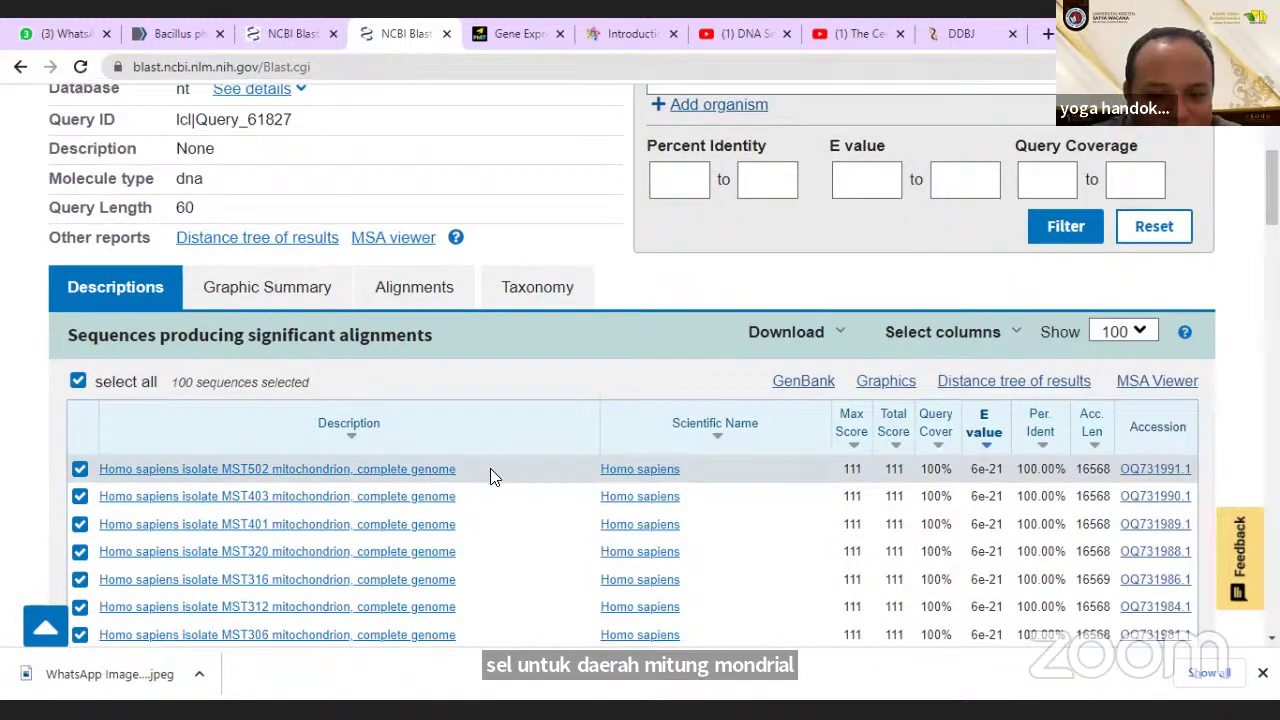
pyautogui.scroll(-1, 490, 468)
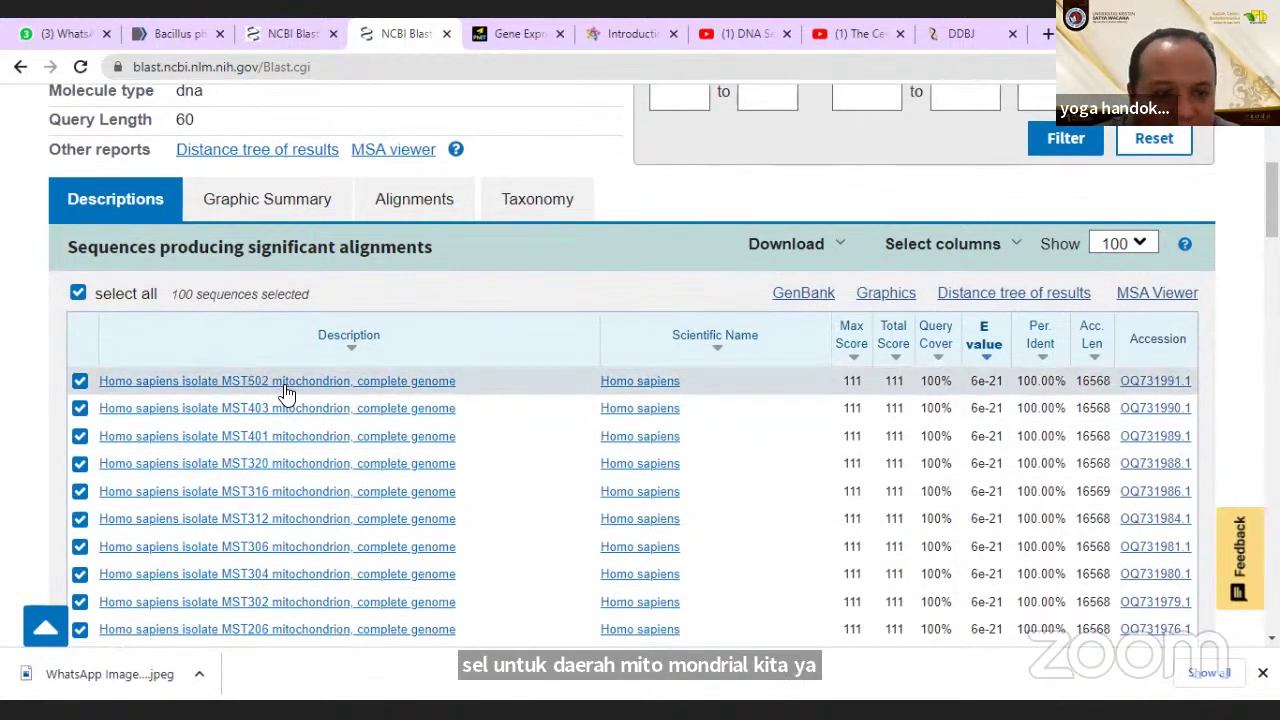
pyautogui.scroll(1, 286, 386)
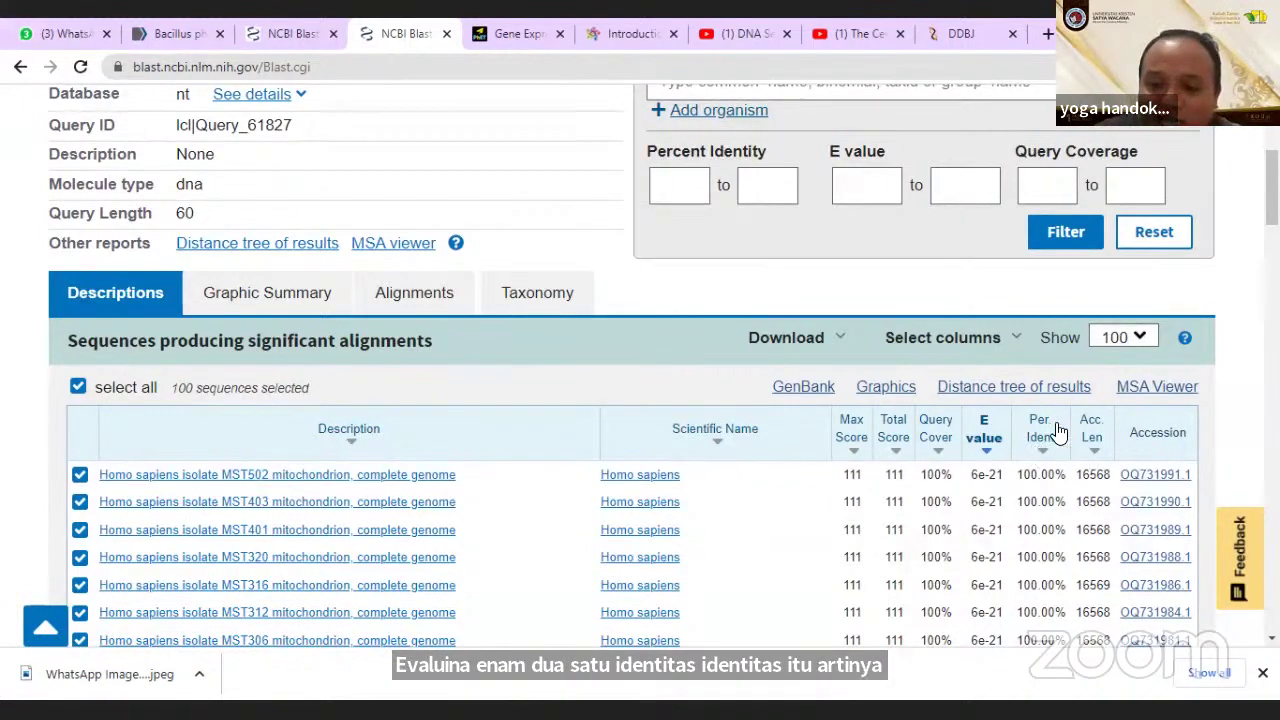
pyautogui.moveTo(1020, 474); pyautogui.dragTo(1064, 474)
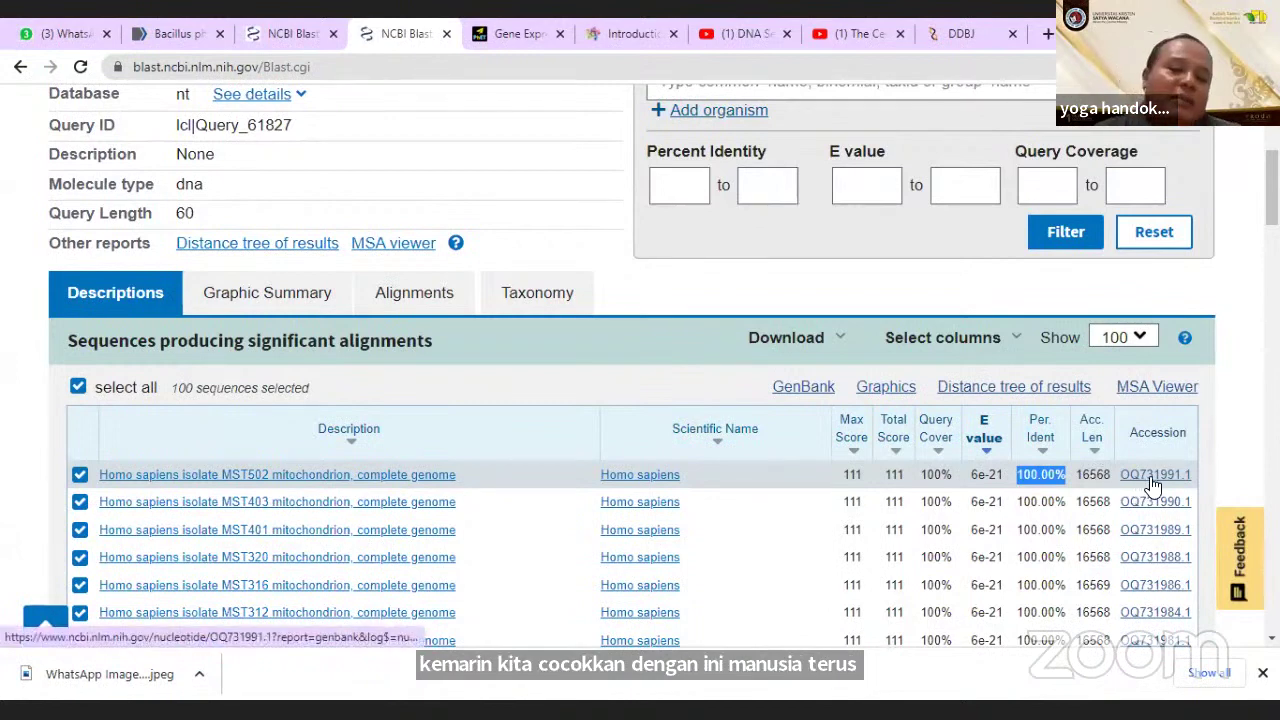
pyautogui.click(55, 428)
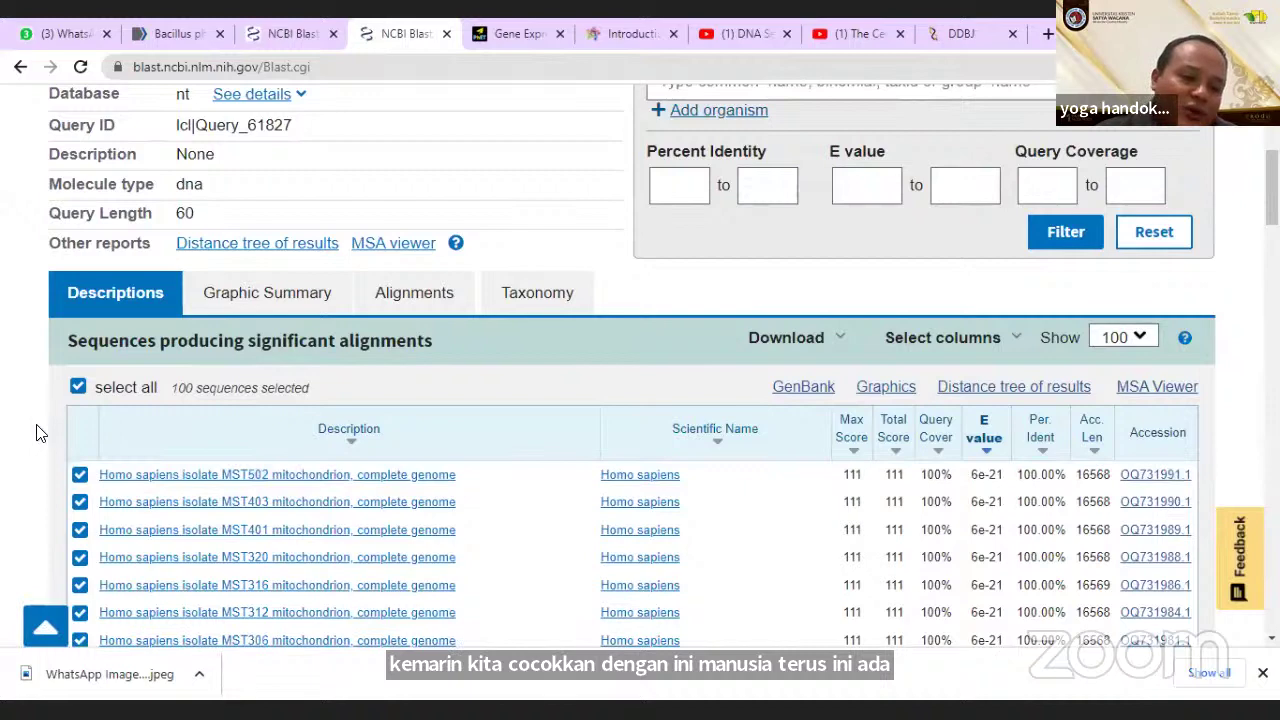
# Open the alignment of the Homo sapiens isolate MST502 mitochondrion hit and compare its query and subject sequences by highlighting them.
pyautogui.click(176, 476)
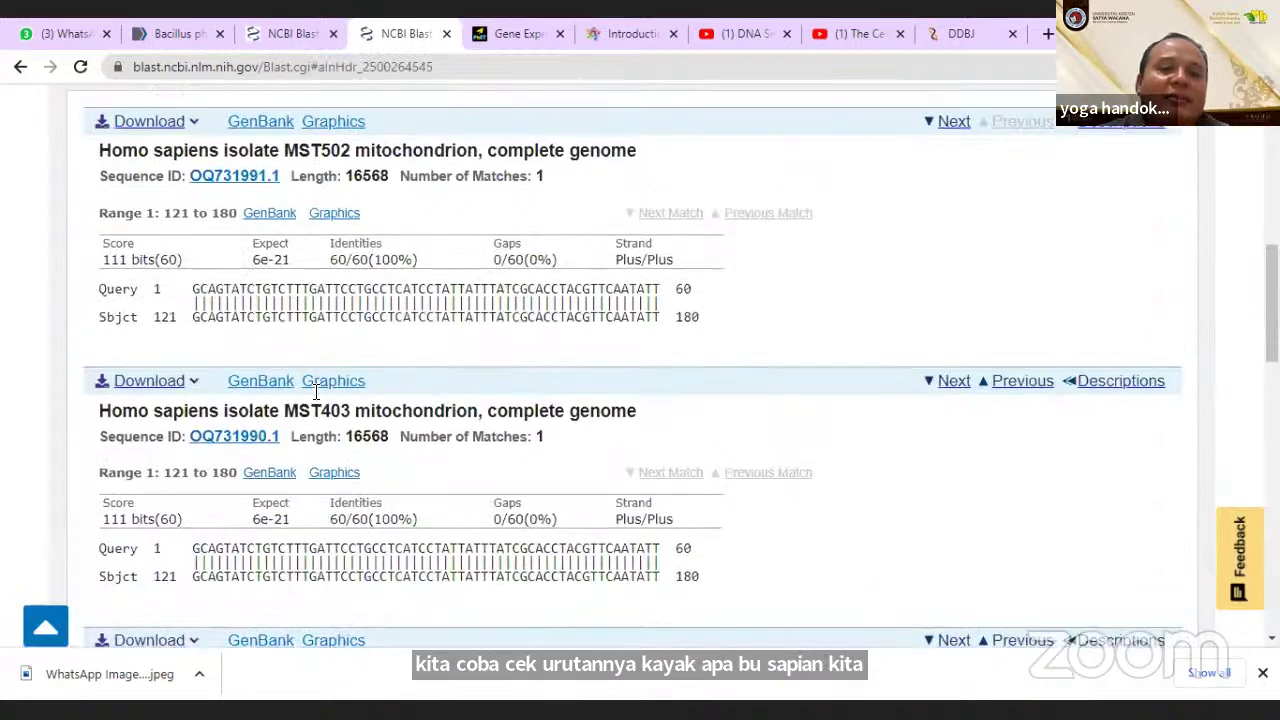
pyautogui.scroll(2, 316, 392)
pyautogui.scroll(-1, 305, 398)
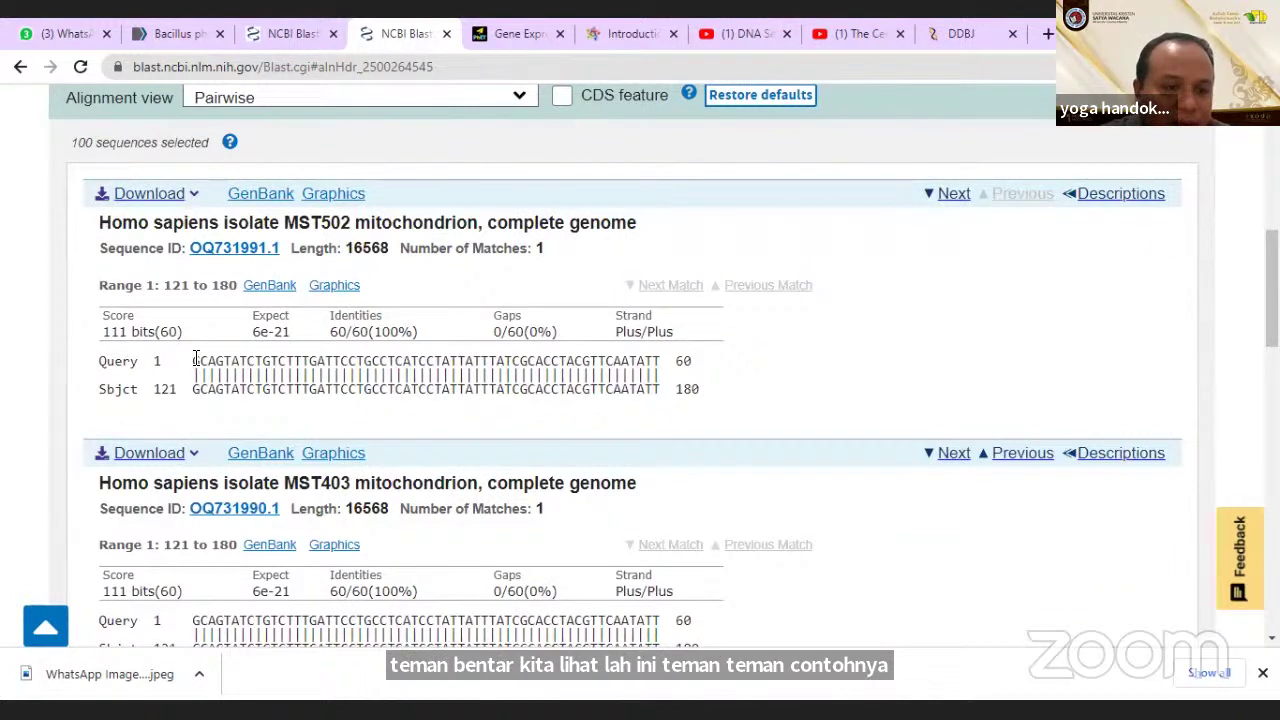
pyautogui.moveTo(196, 360); pyautogui.dragTo(668, 361)
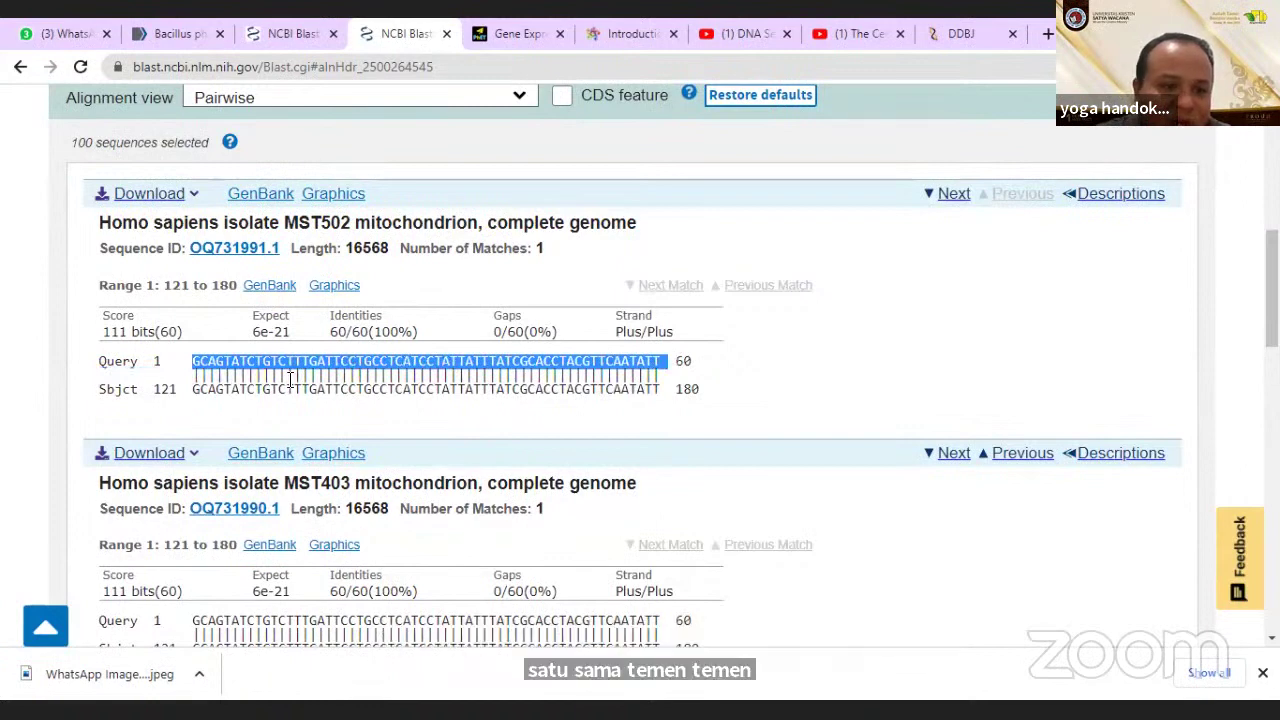
pyautogui.moveTo(196, 388); pyautogui.dragTo(654, 414)
pyautogui.click(634, 400)
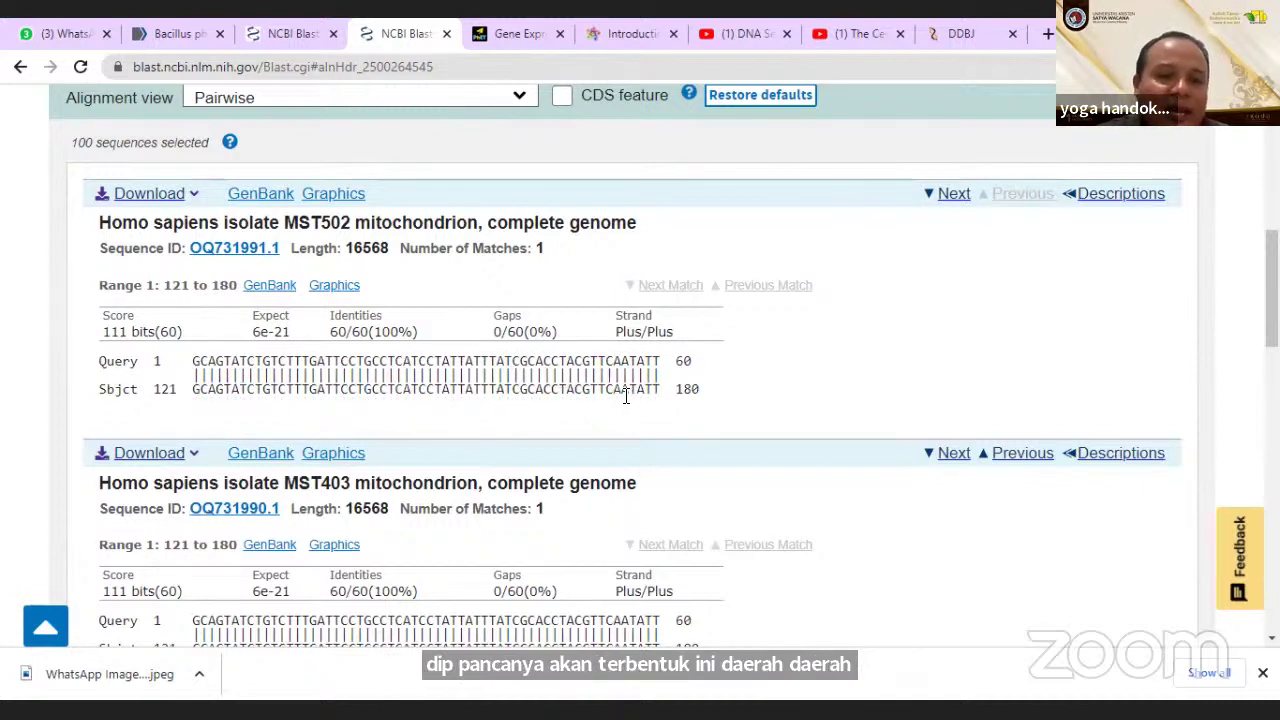
# Look through the pairwise alignments of the other Homo sapiens hits, and go back to the beginning of the alignment list.
pyautogui.scroll(-5, 626, 396)
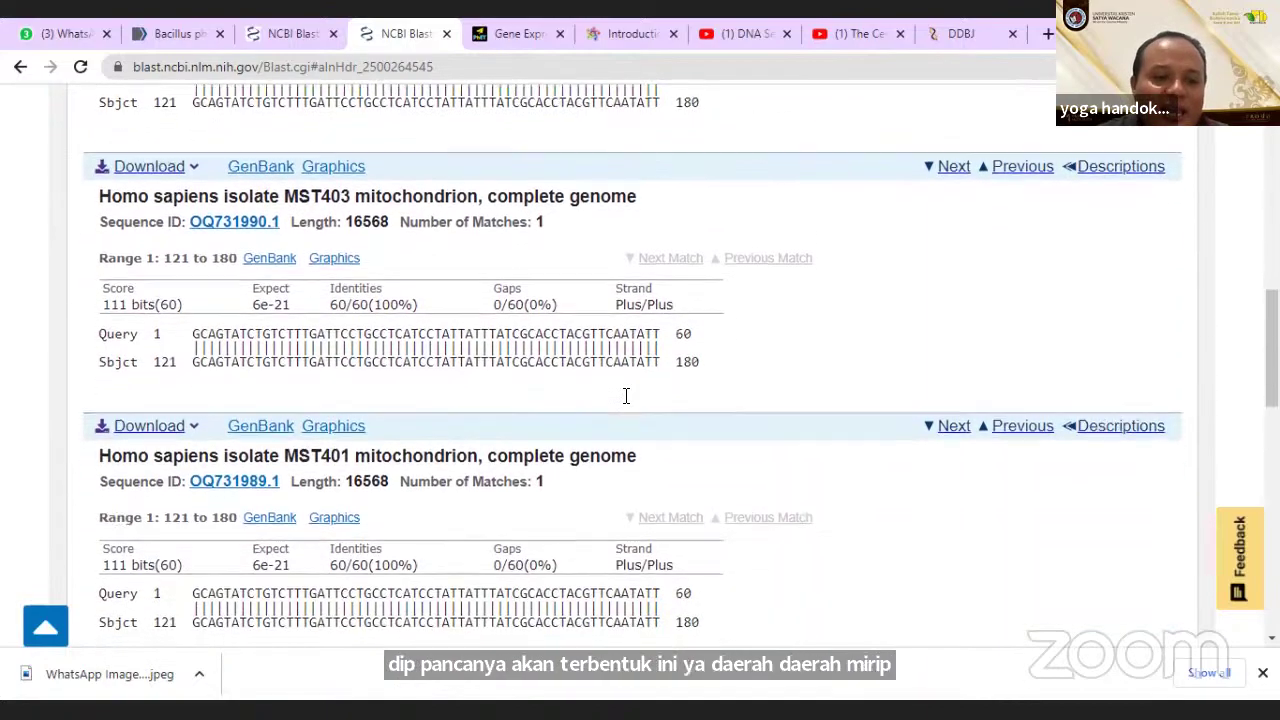
pyautogui.scroll(-5, 626, 396)
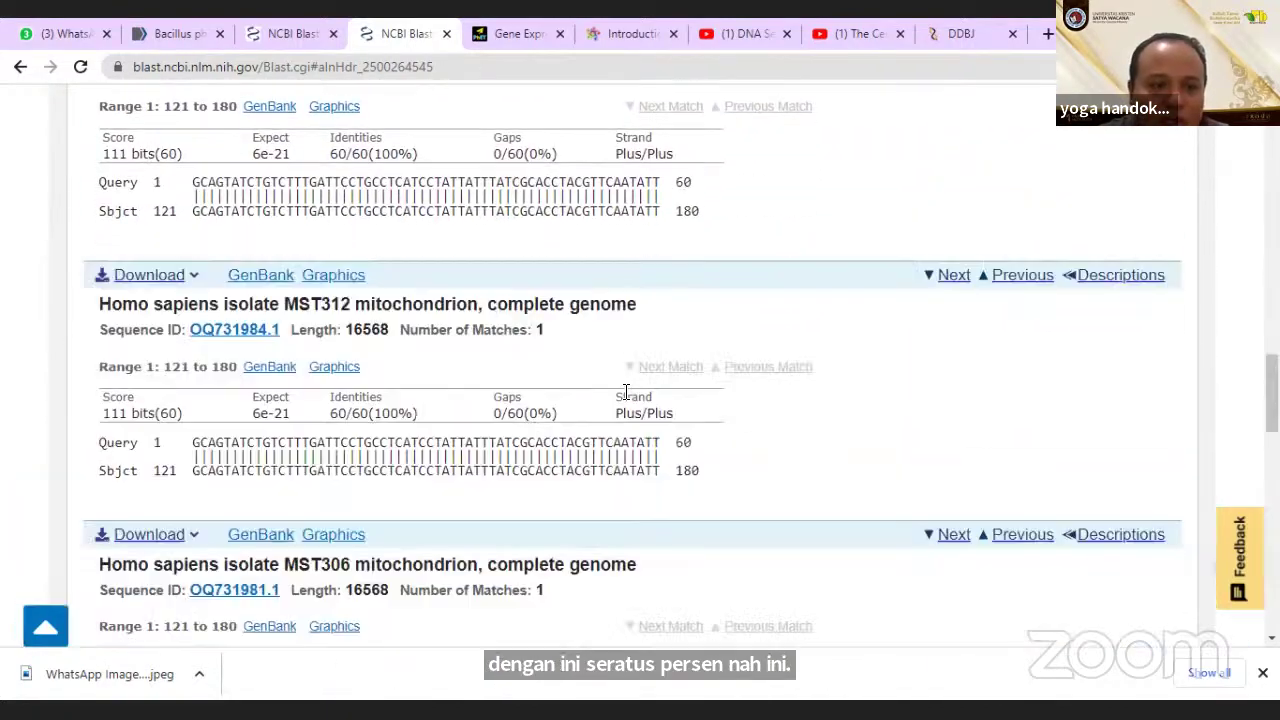
pyautogui.scroll(-4, 626, 393)
pyautogui.scroll(15, 626, 395)
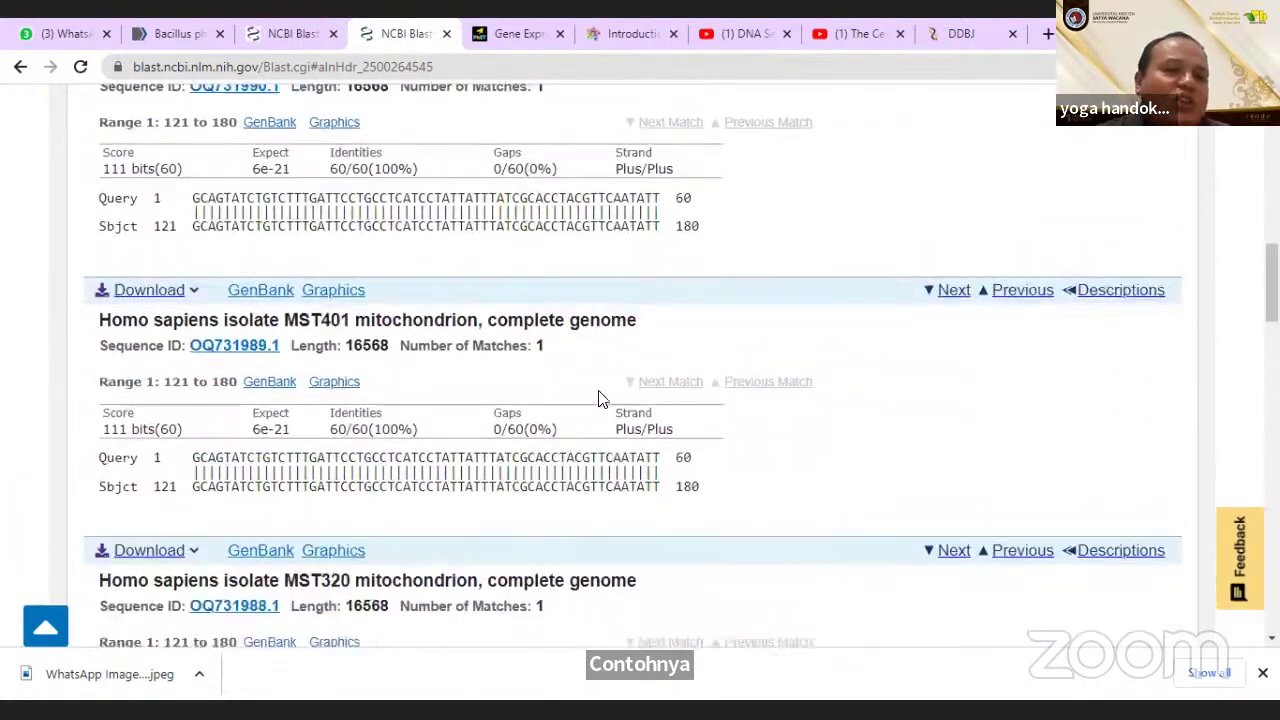
pyautogui.scroll(3, 592, 403)
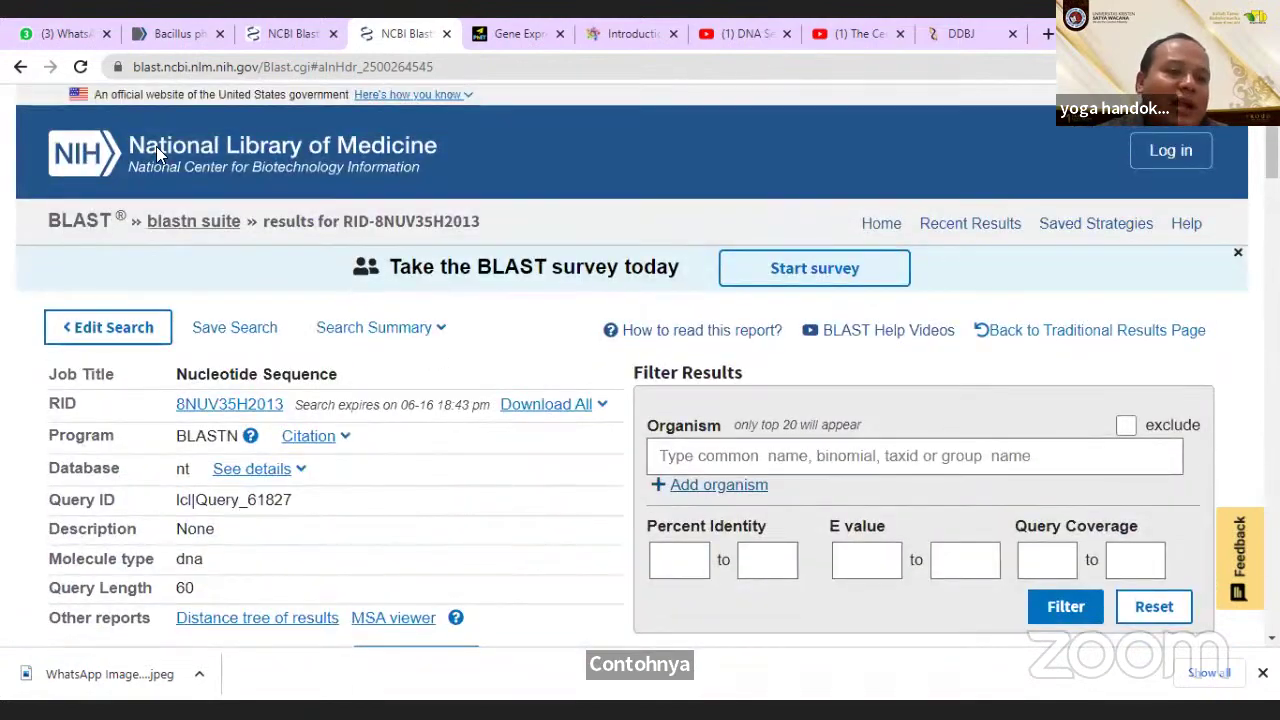
pyautogui.click(22, 74)
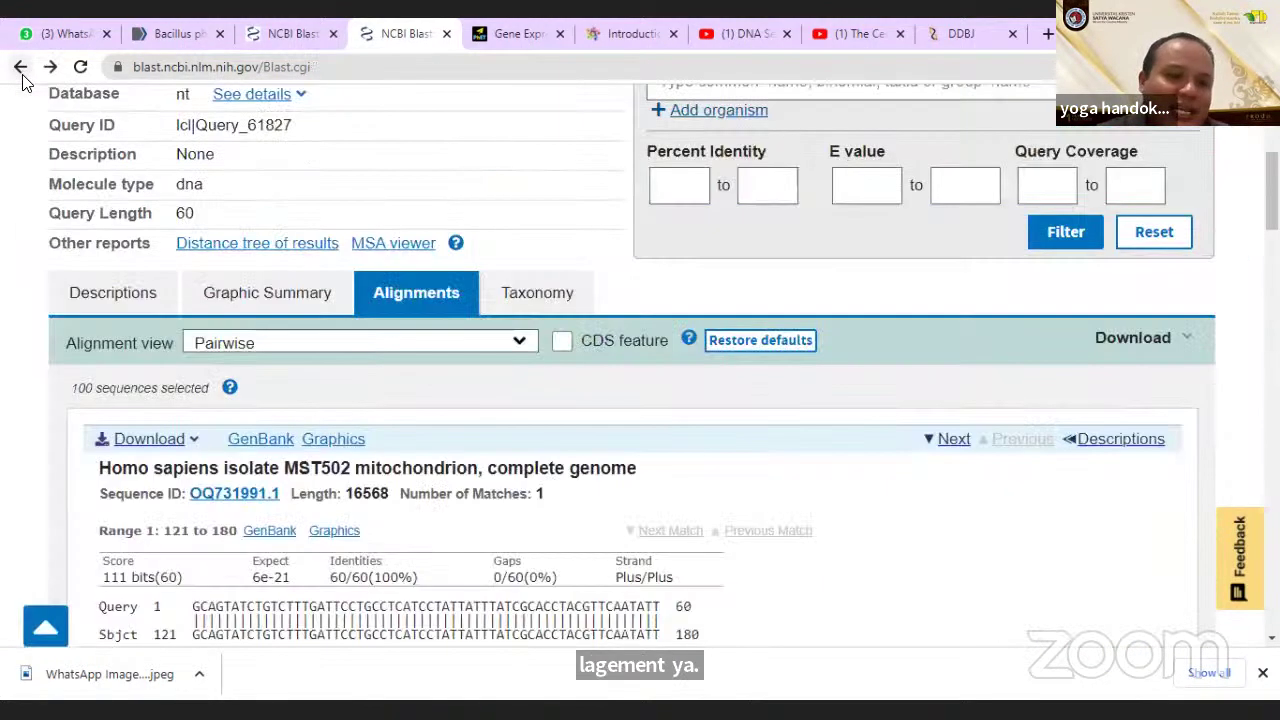
pyautogui.scroll(1, 286, 370)
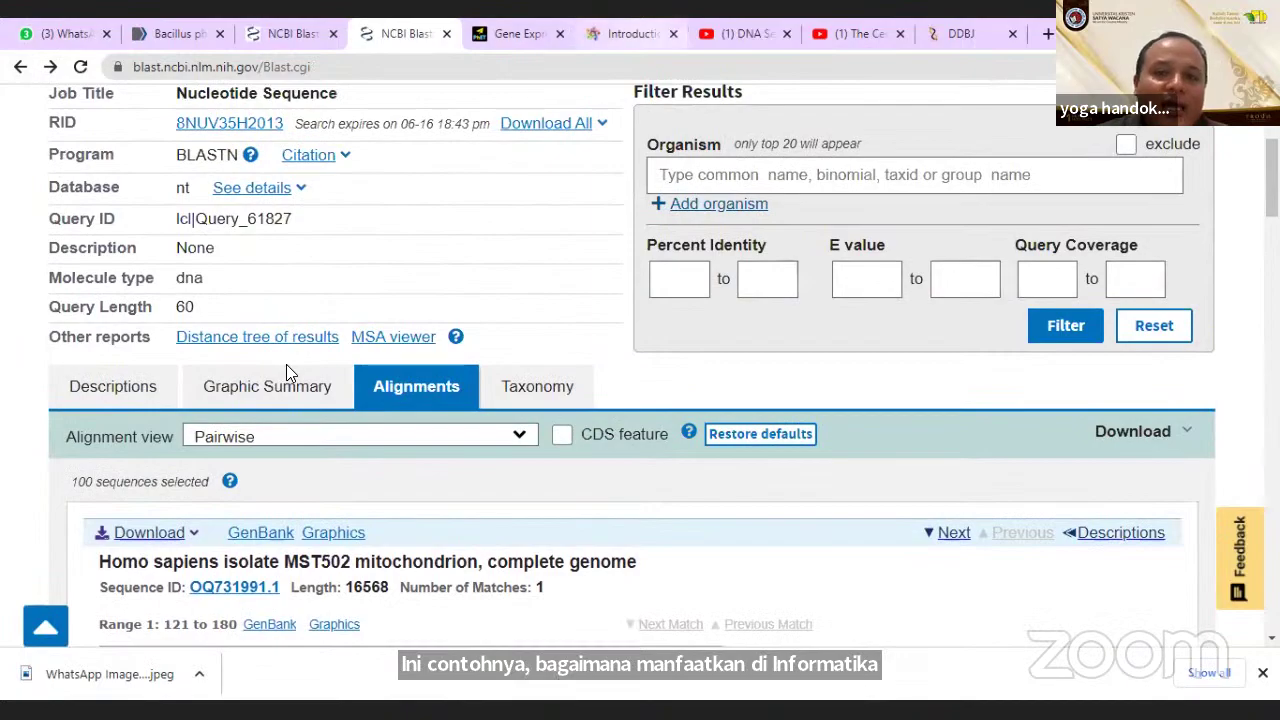